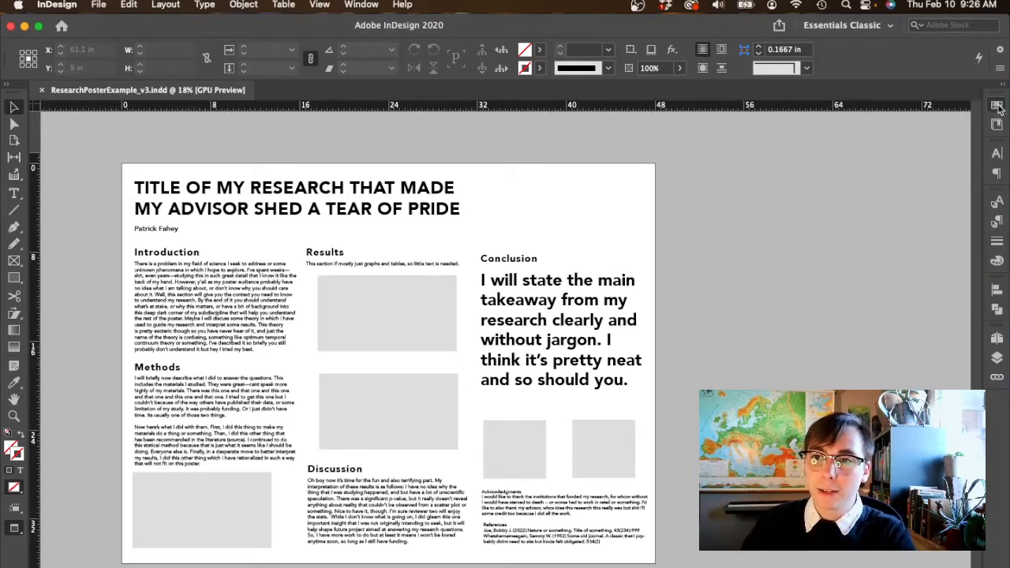
- Display the full list of color swatches and select the range from C=100 M=0 Y=0 K=0 to C=100 M=90 Y=10 K=0
left_click(998, 103)
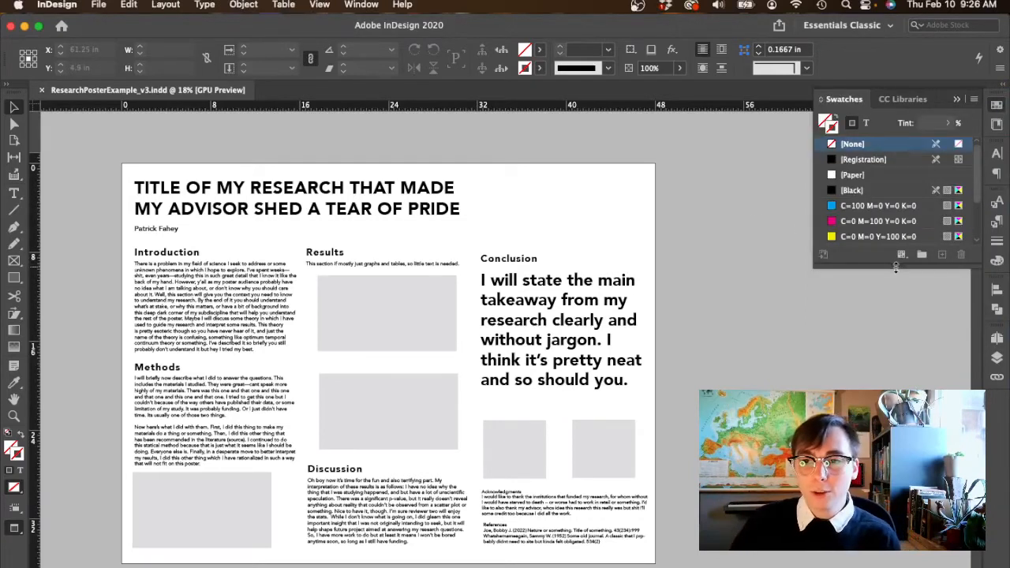
left_click_drag(893, 265, 895, 387)
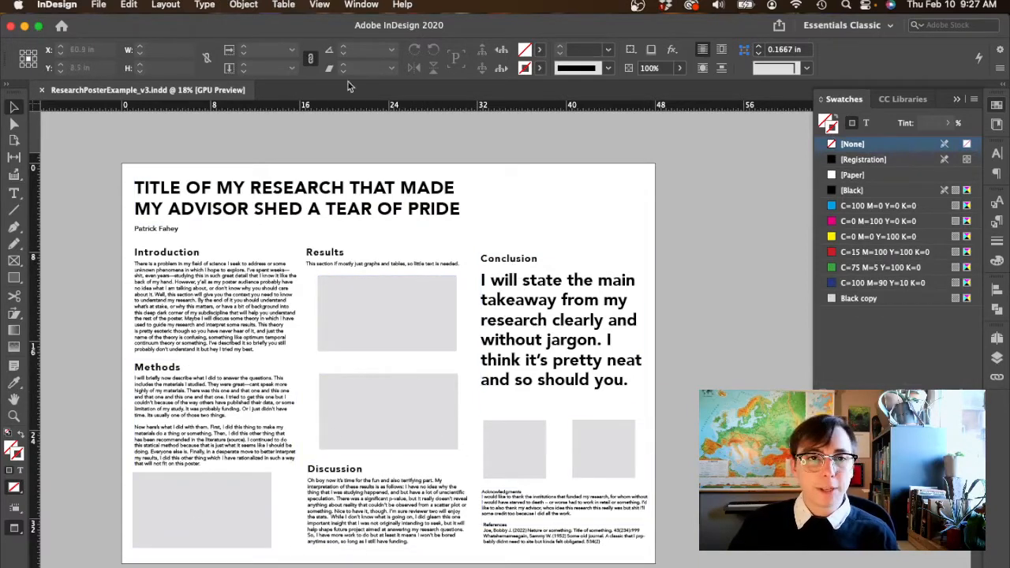
left_click(360, 5)
mouse_move(388, 109)
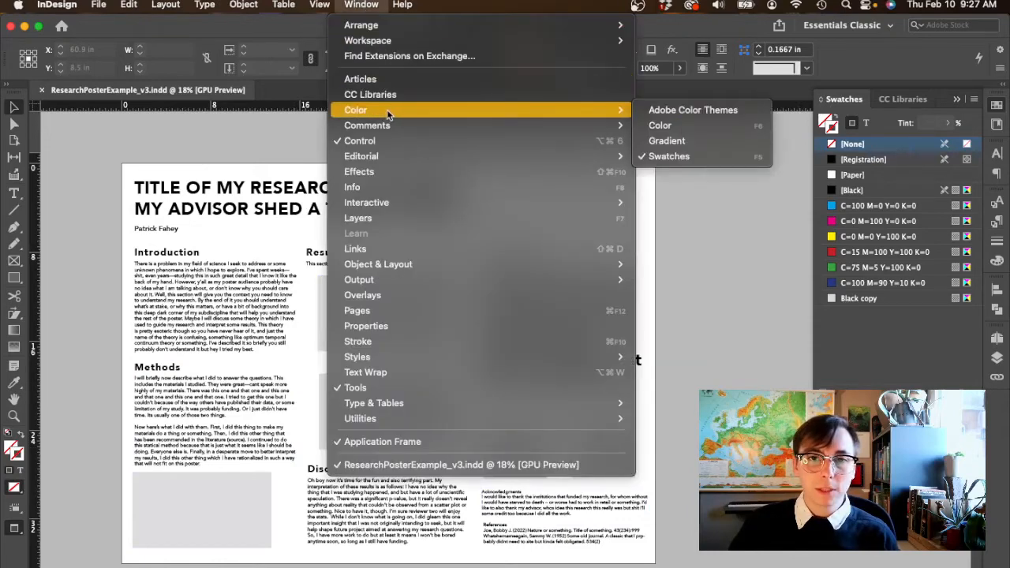
left_click(734, 157)
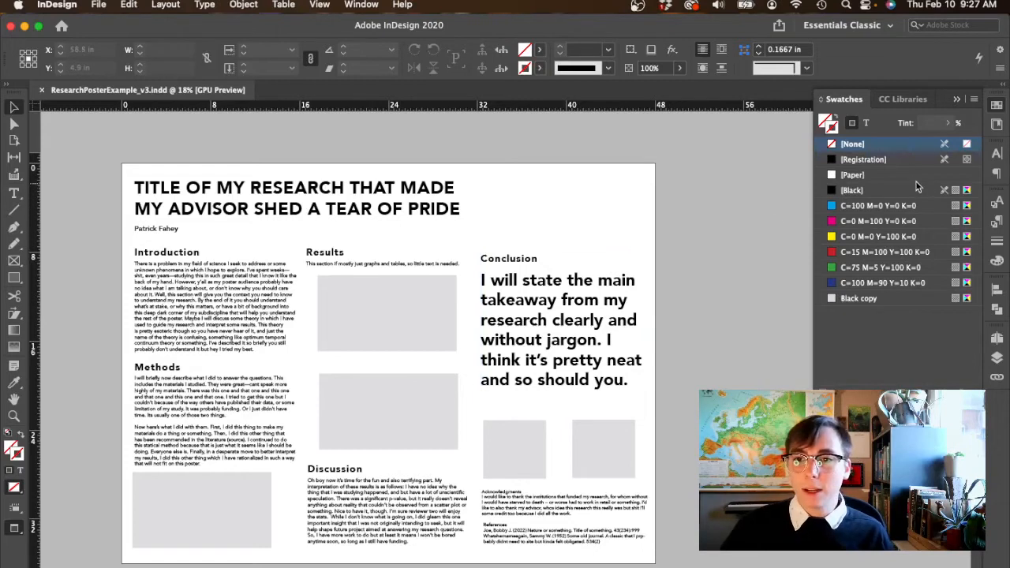
left_click(937, 287)
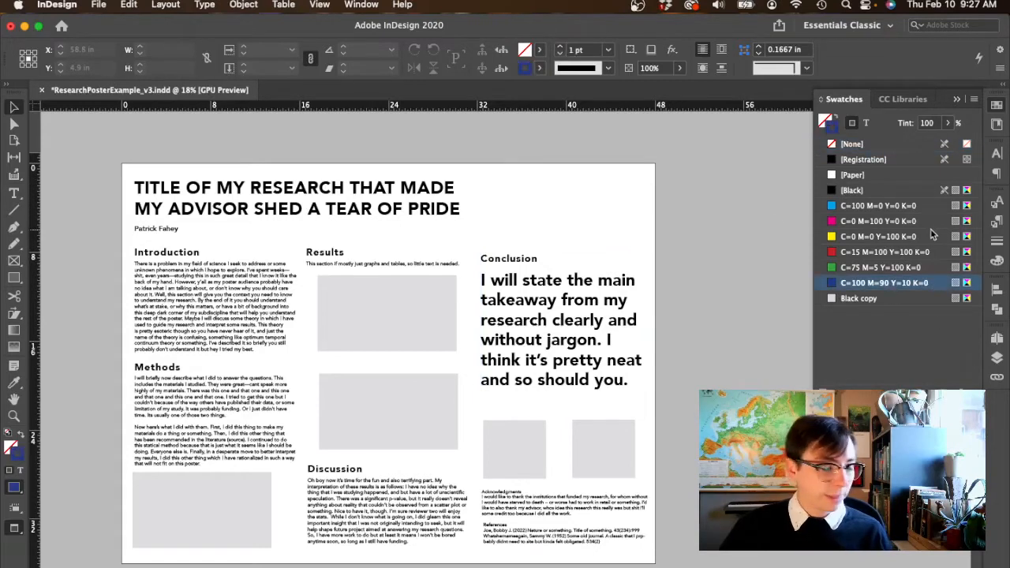
left_click(914, 202, "shift")
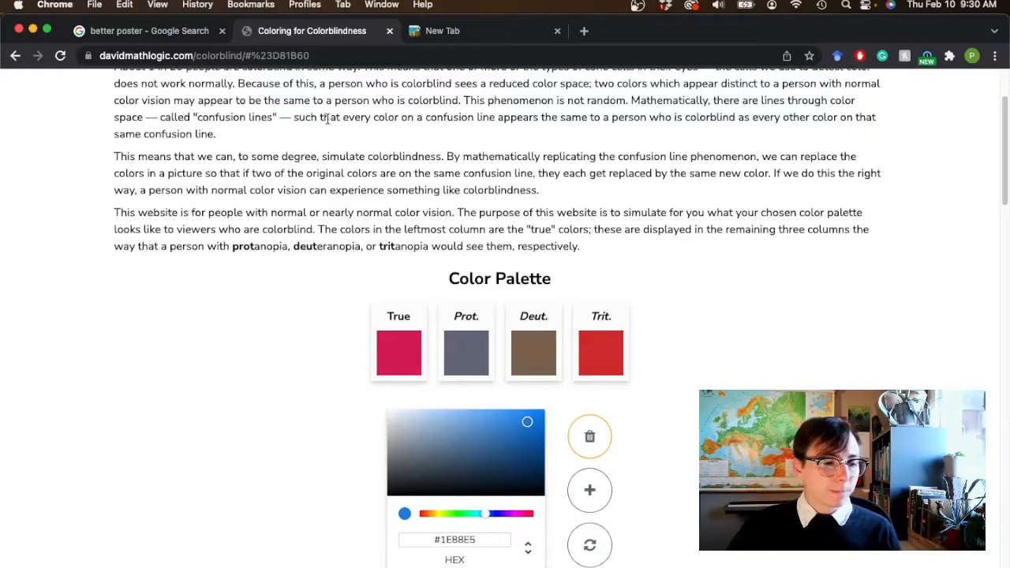
- Switch to Chrome and set the colorblindness simulator's palette to blue #0836FB and purple #7F17CF to compare them
scroll(279, 299, "down", 1)
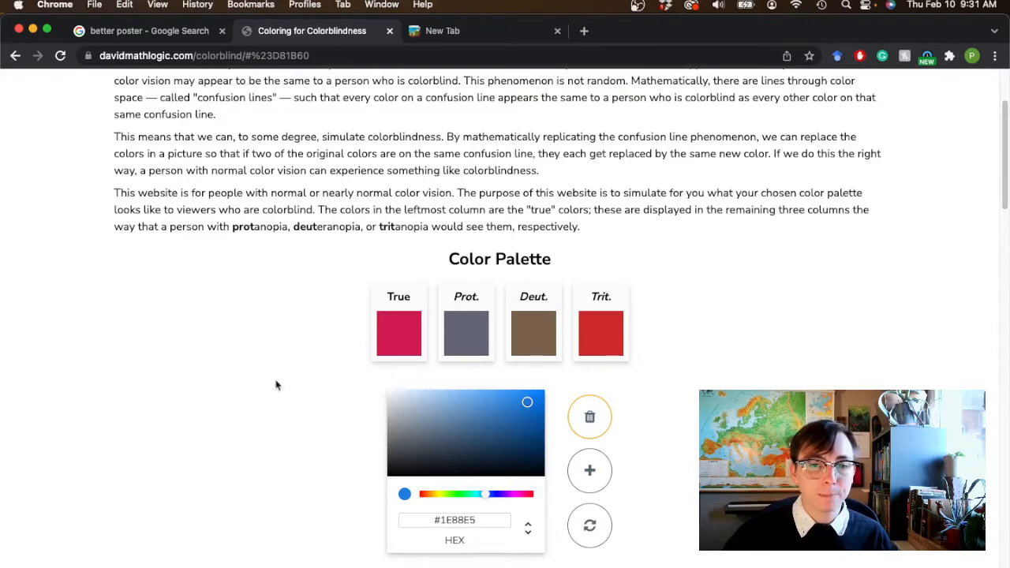
left_click(505, 495)
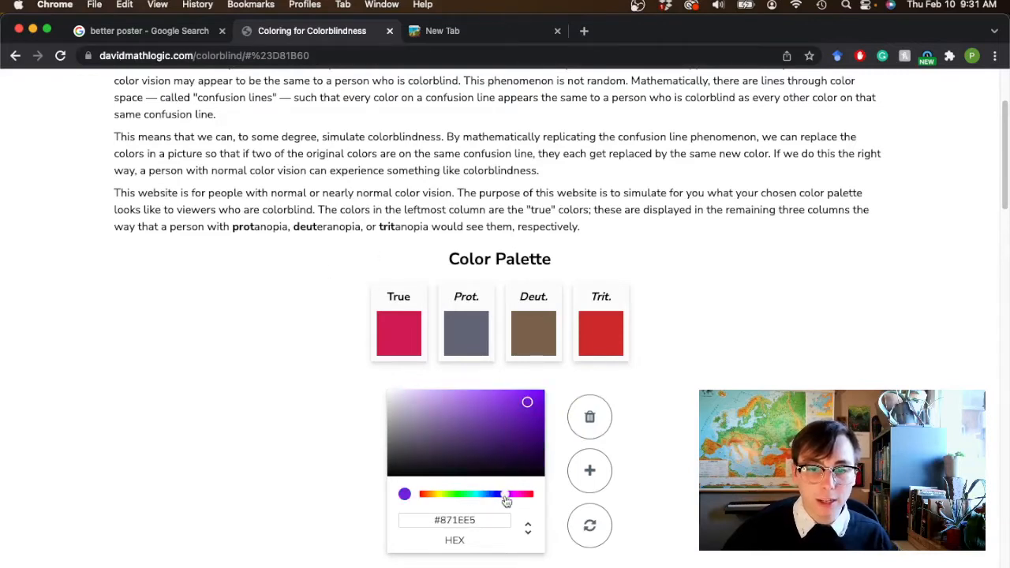
left_click(539, 400)
left_click_drag(539, 400, 538, 396)
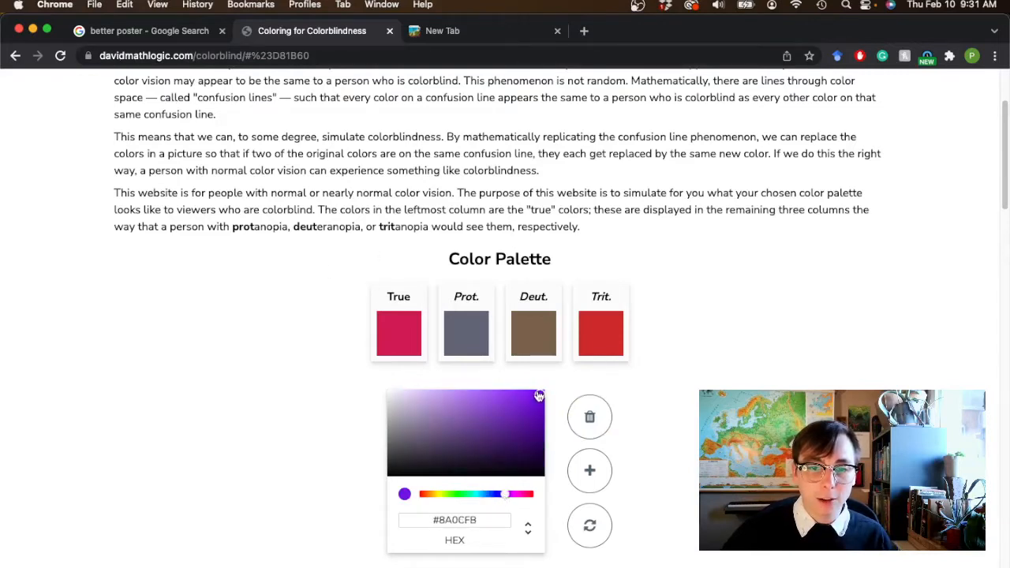
left_click(590, 470)
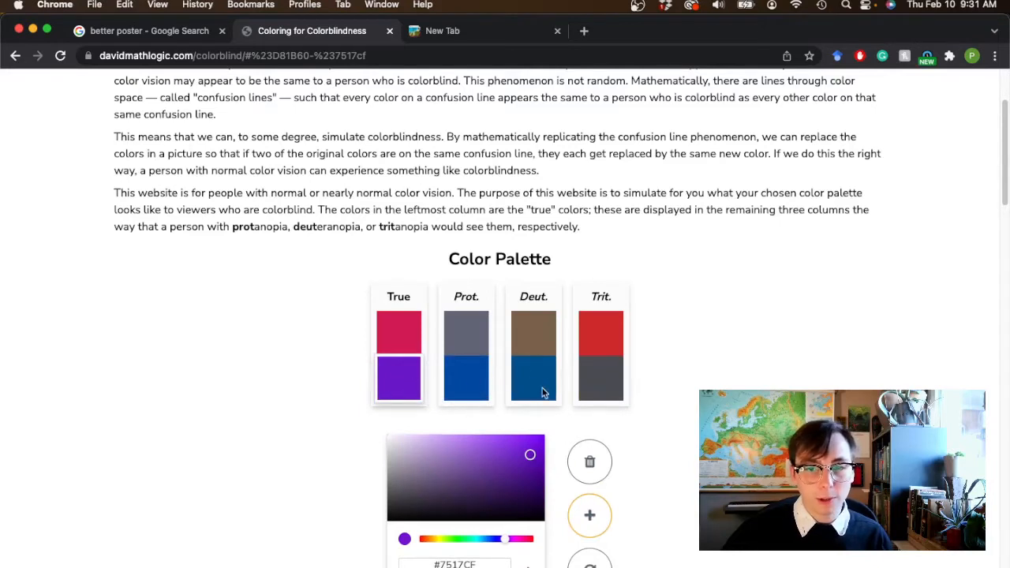
scroll(509, 529, "down", 1)
left_click_drag(505, 540, 500, 539)
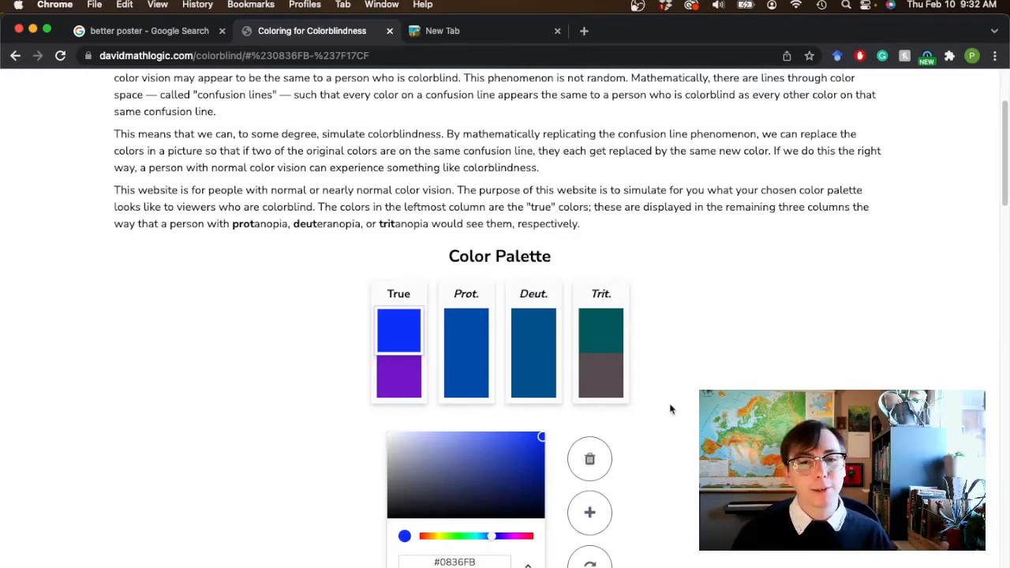
- Switch back to InDesign and duplicate the C=100 M=90 Y=10 K=0 swatch
key("super+Tab")
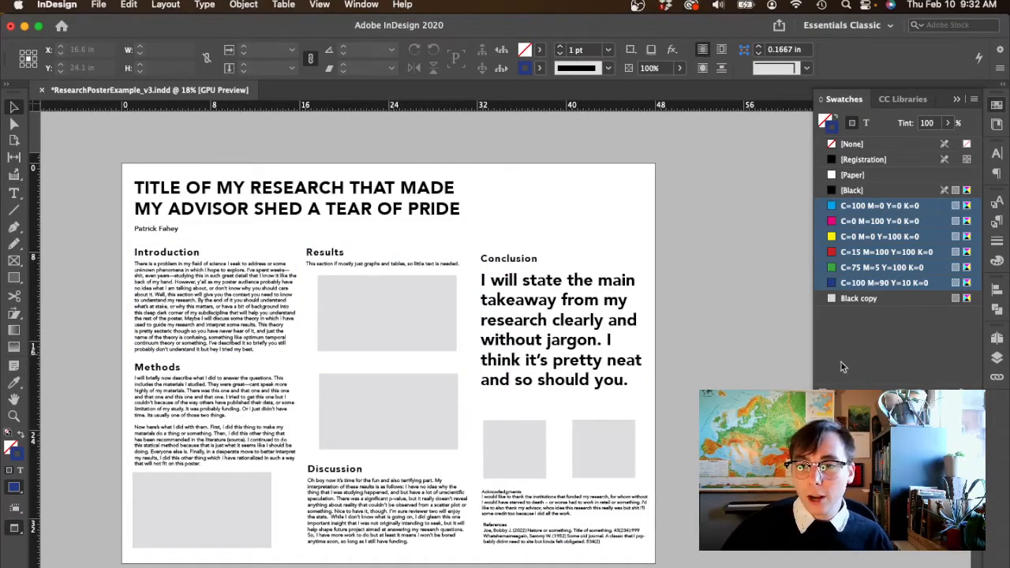
left_click(890, 145)
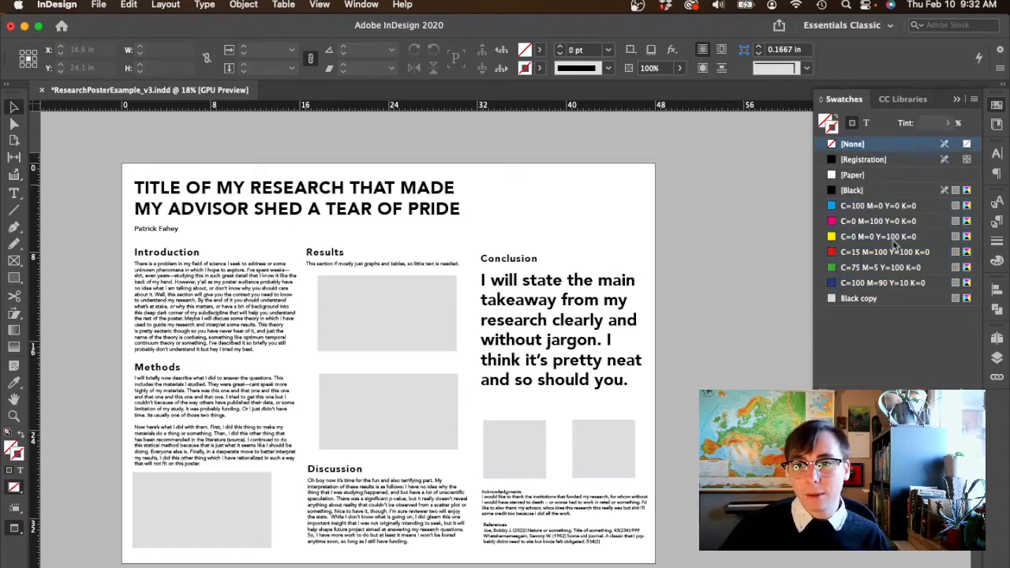
left_click(876, 288)
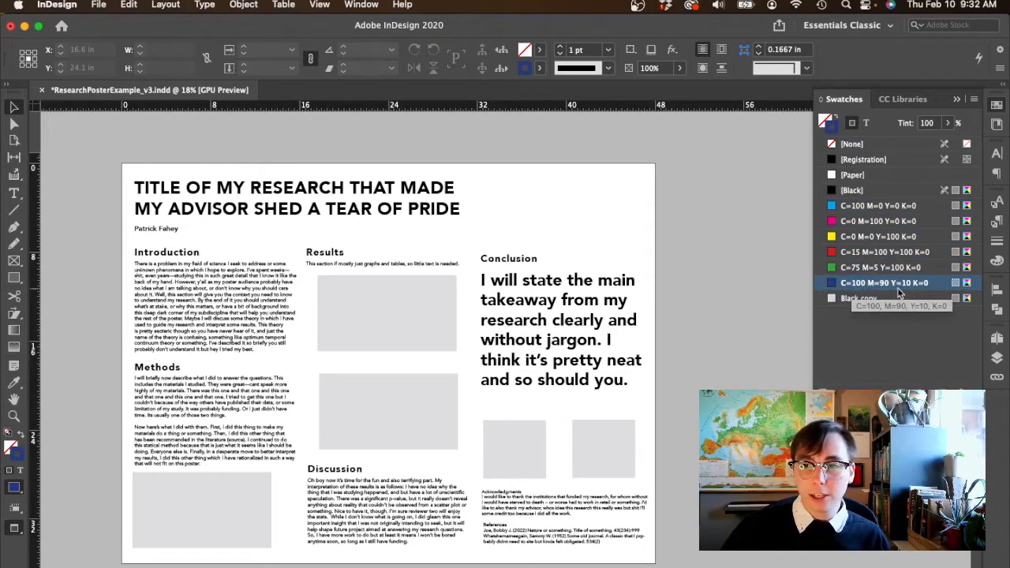
left_click(944, 395)
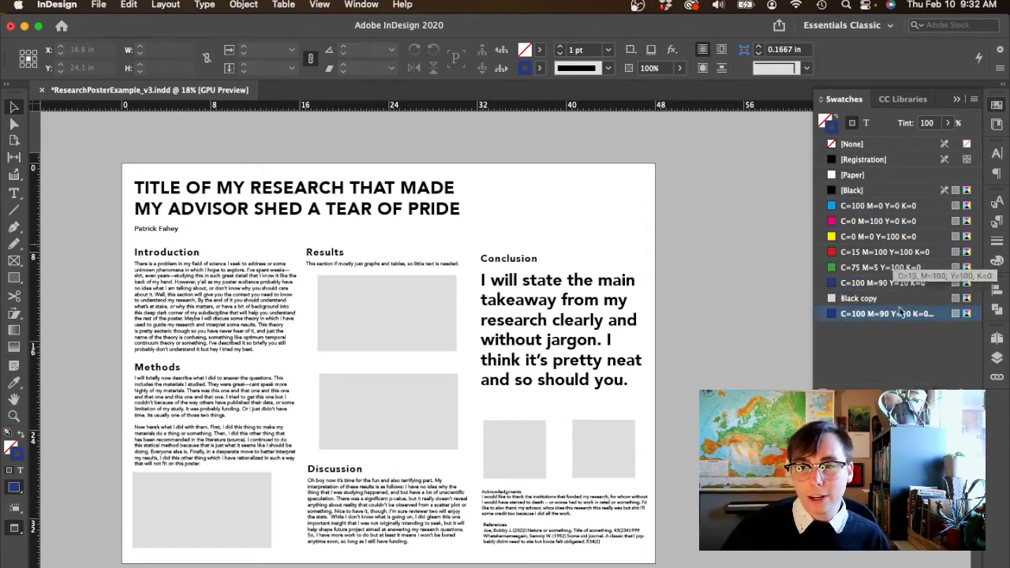
- Change the copied swatch to C=75 M=100 Y=0 K=0 and place a purple square about 6.75 in wide in the poster's upper-right corner
double_click(931, 314)
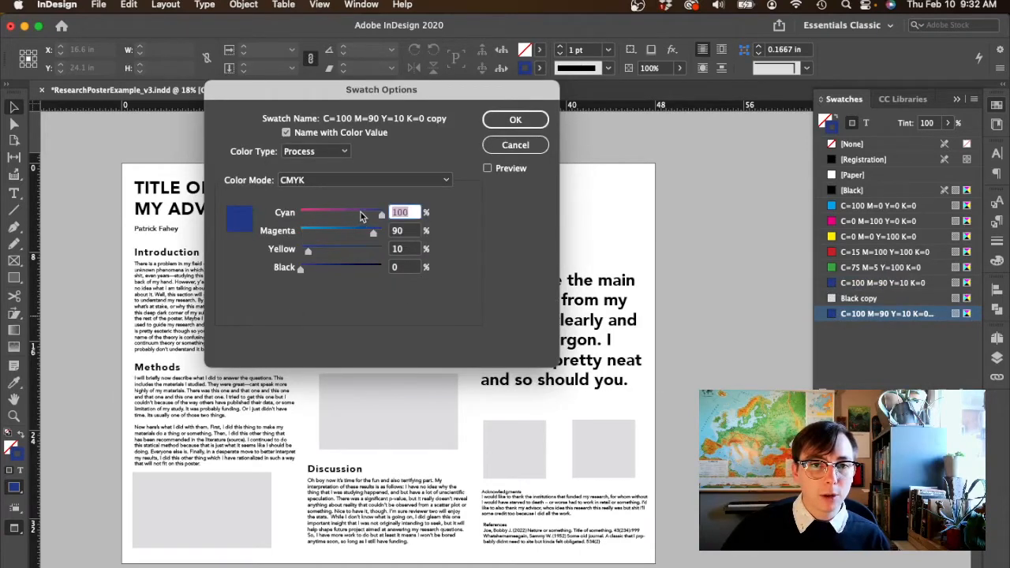
left_click_drag(372, 237, 346, 238)
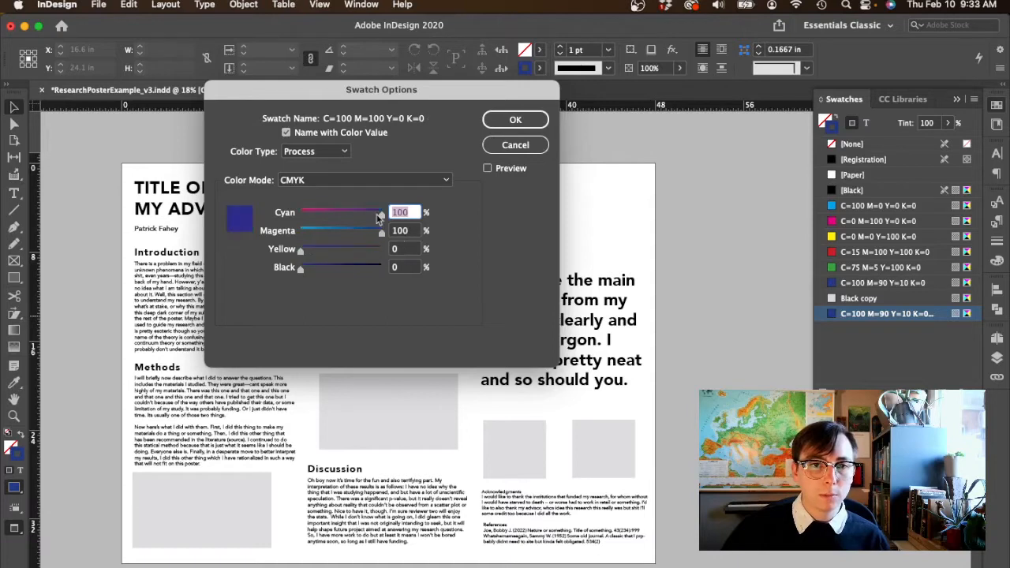
mouse_move(381, 219)
left_mouse_down()
mouse_move(358, 226)
mouse_move(386, 223)
left_mouse_up()
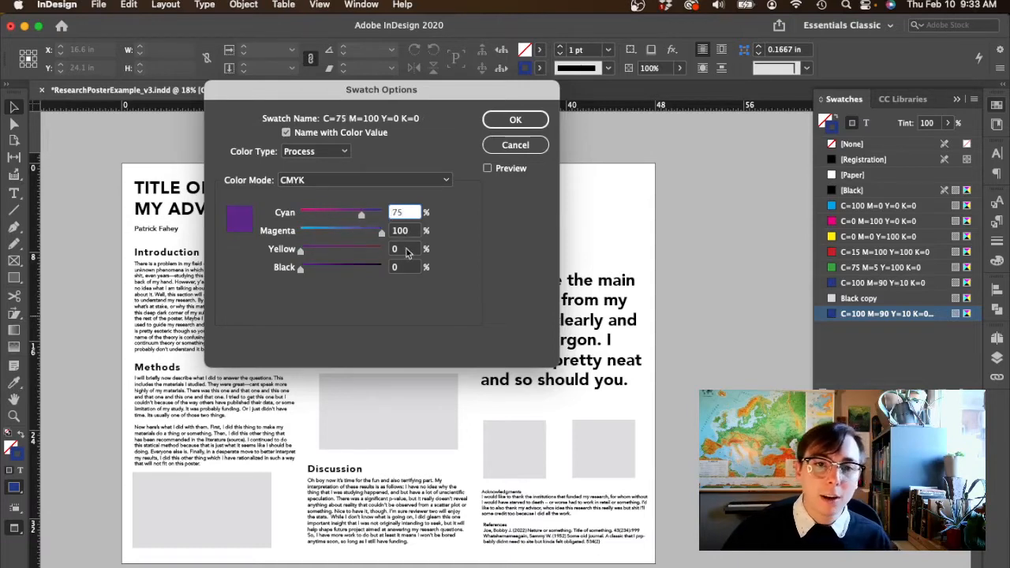
left_click(516, 119)
left_click_drag(853, 328, 651, 162)
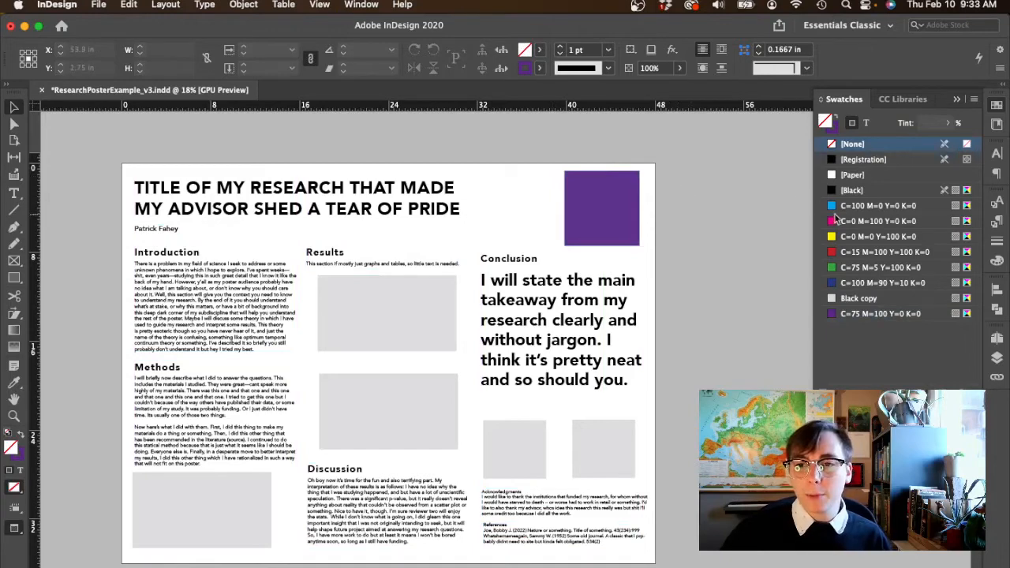
- Move the yellow swatch below the purple one and delete the cyan, magenta, red, green and blue swatches
left_click(892, 237)
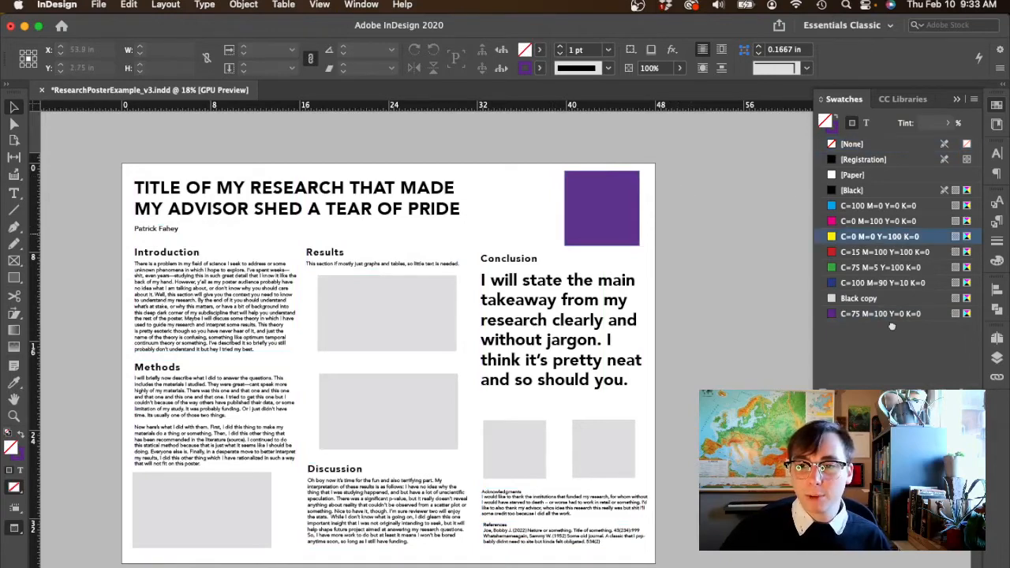
left_click_drag(892, 326, 890, 323)
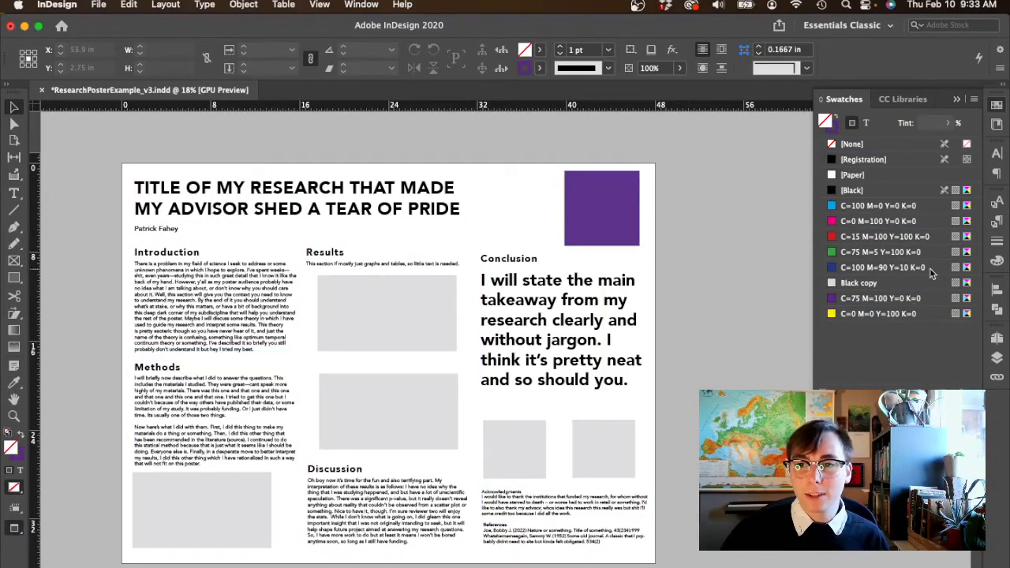
left_click(932, 269)
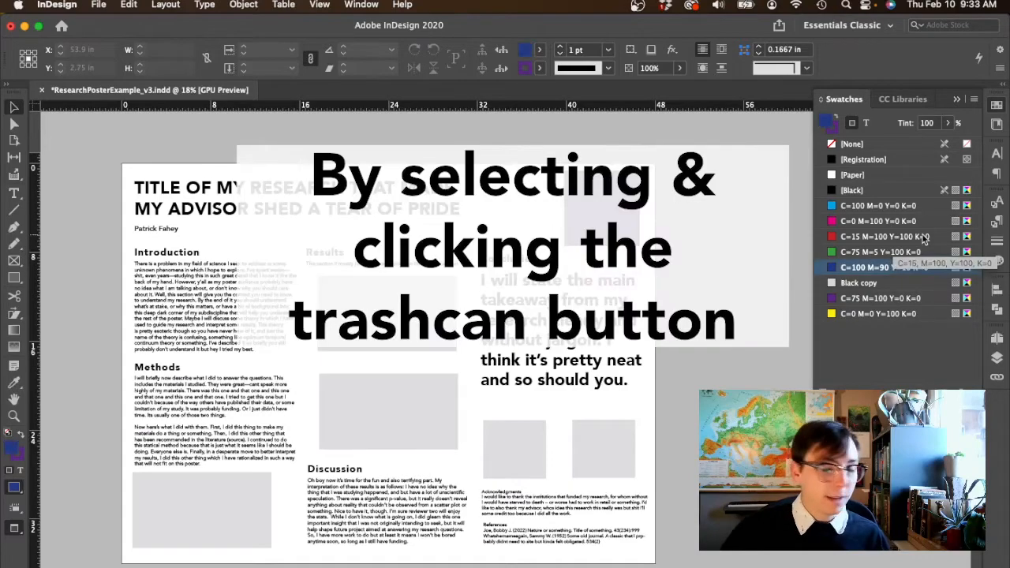
left_click(921, 207, "shift")
left_click(973, 400)
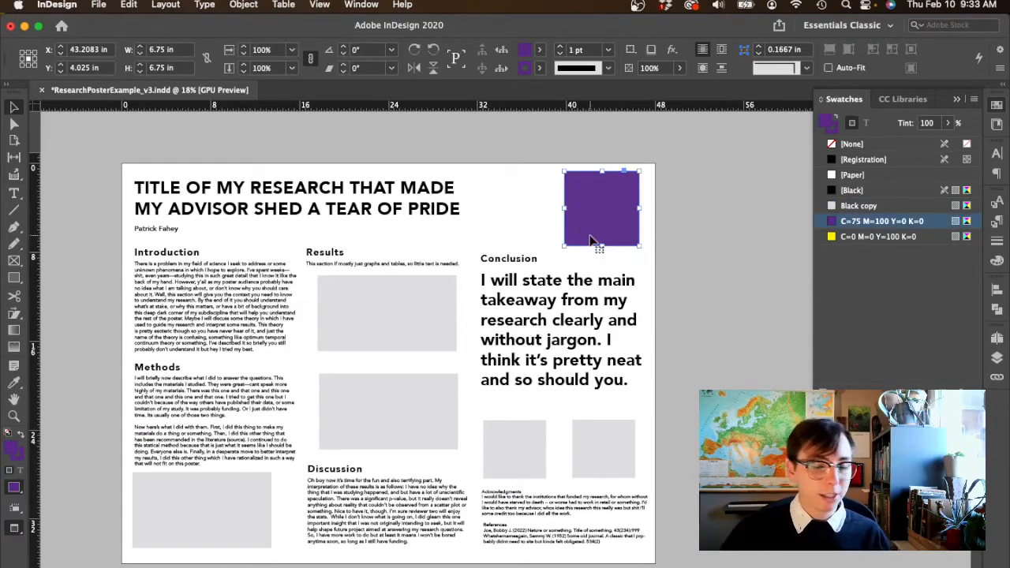
- Try the yellow swatch as the fill of the purple square and undo it
scroll(591, 240, "up", 4)
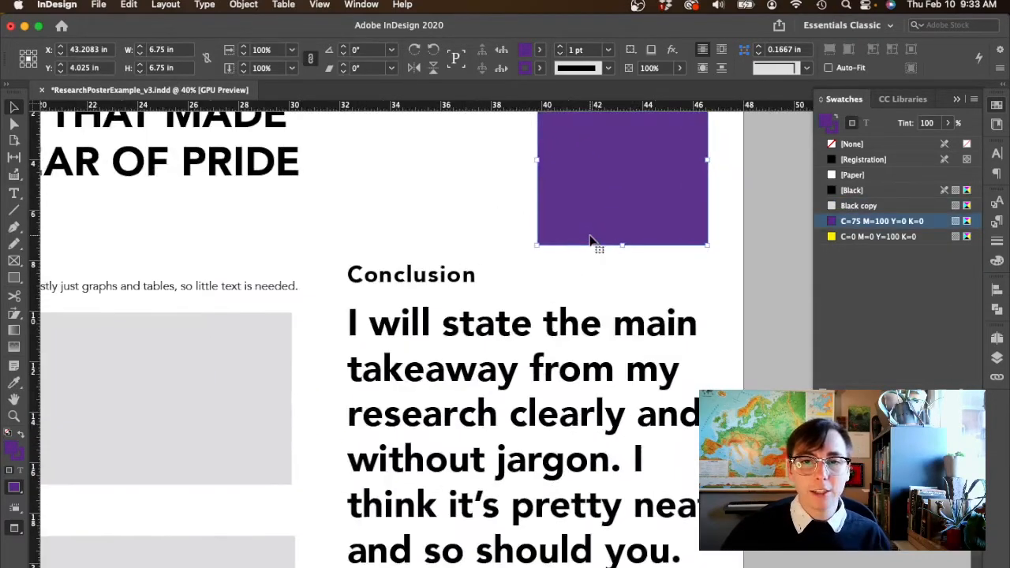
left_click(589, 203)
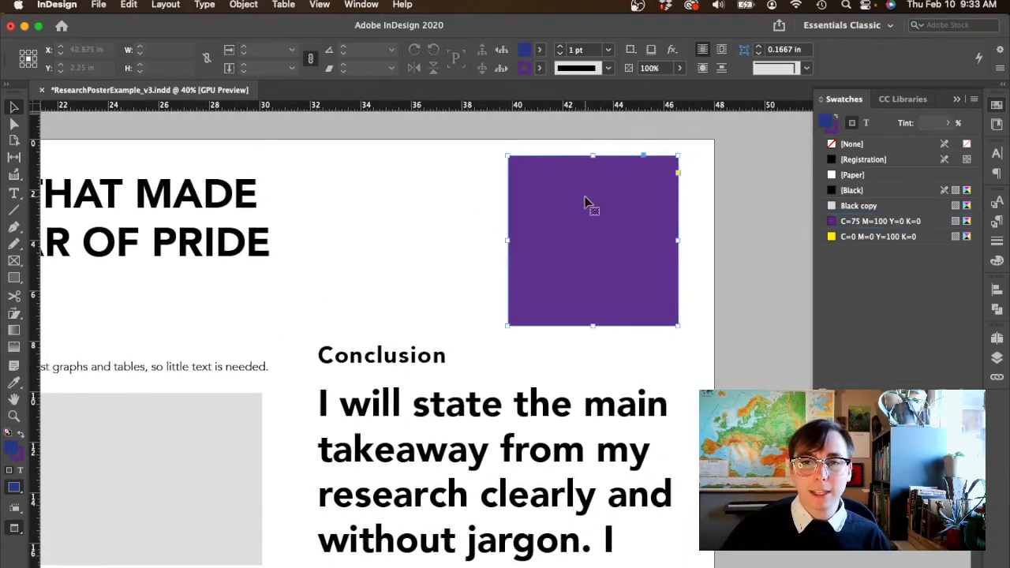
left_click(851, 239)
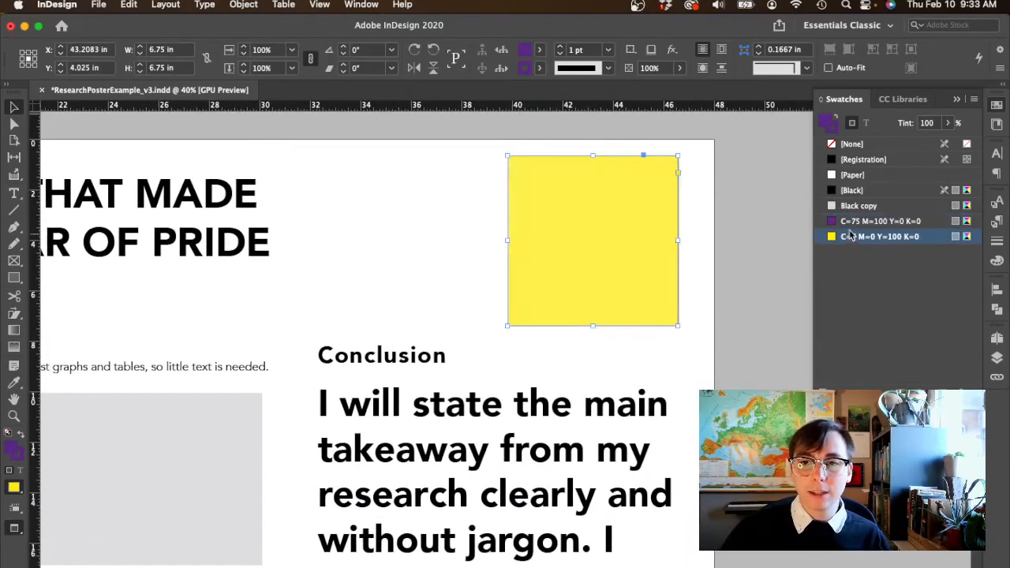
key("super+z")
left_click(831, 235)
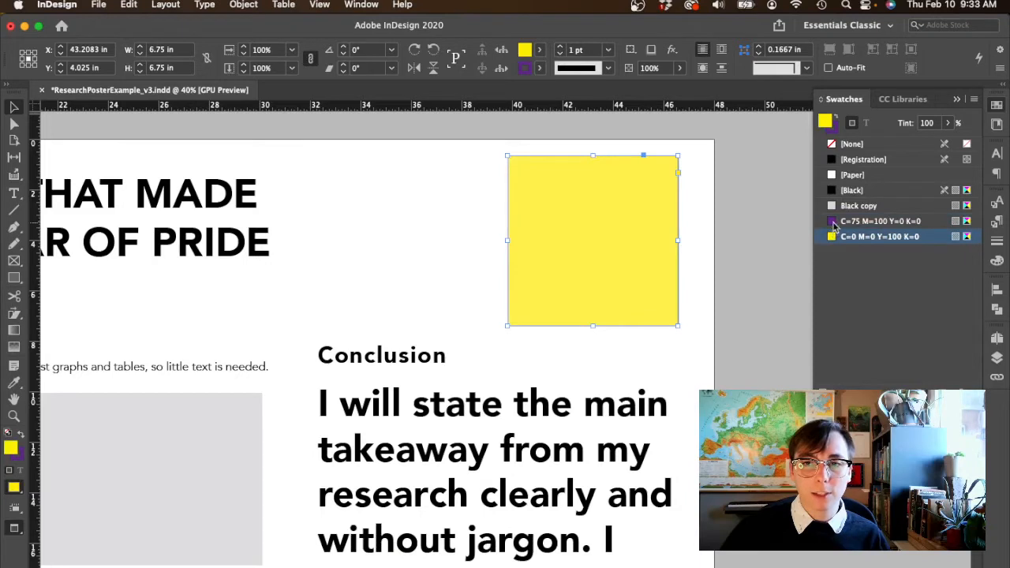
key("super+z")
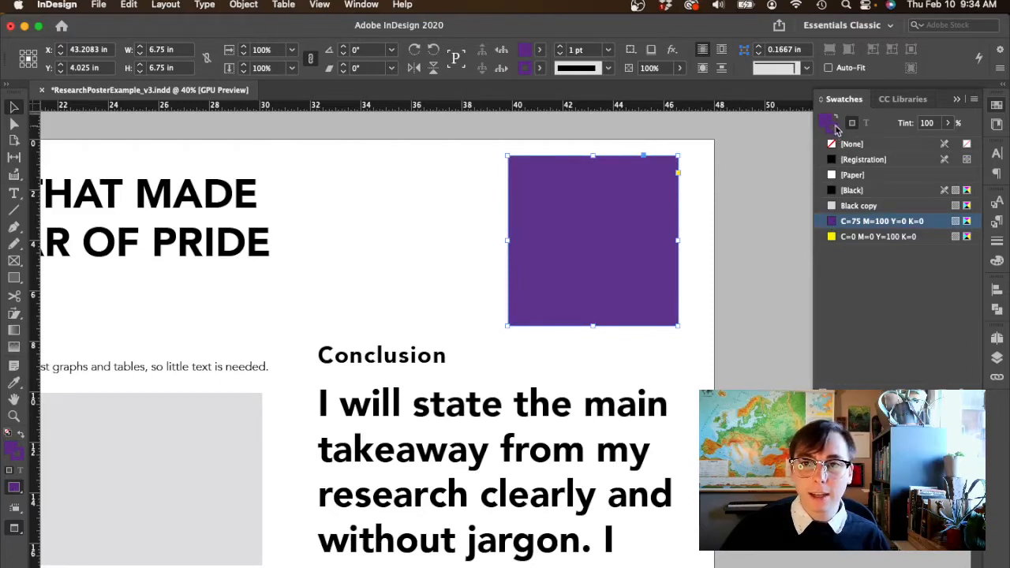
- Apply the yellow C=0 M=0 Y=100 K=0 swatch to the purple square's stroke
left_click_drag(837, 129, 609, 198)
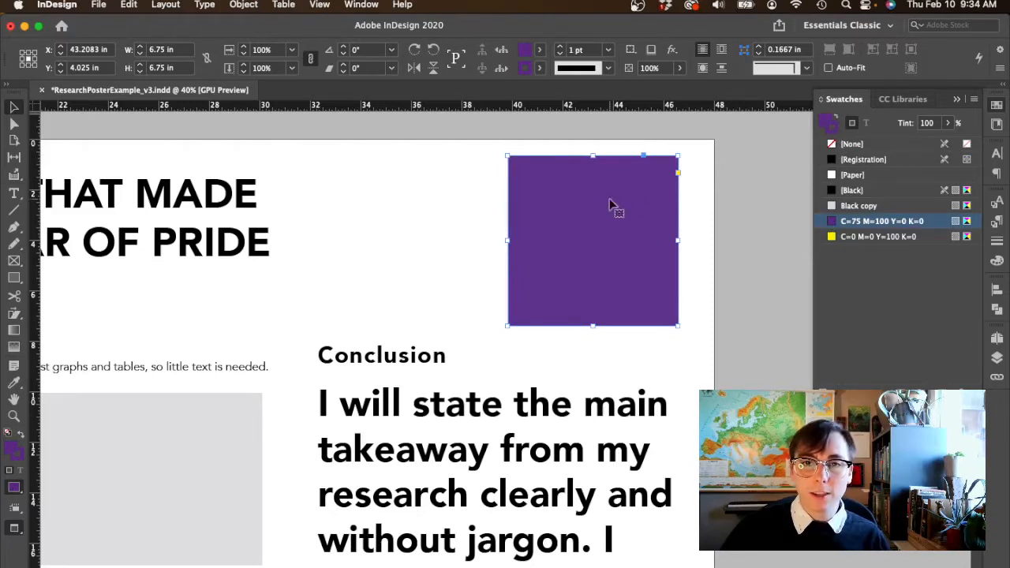
left_click(844, 236)
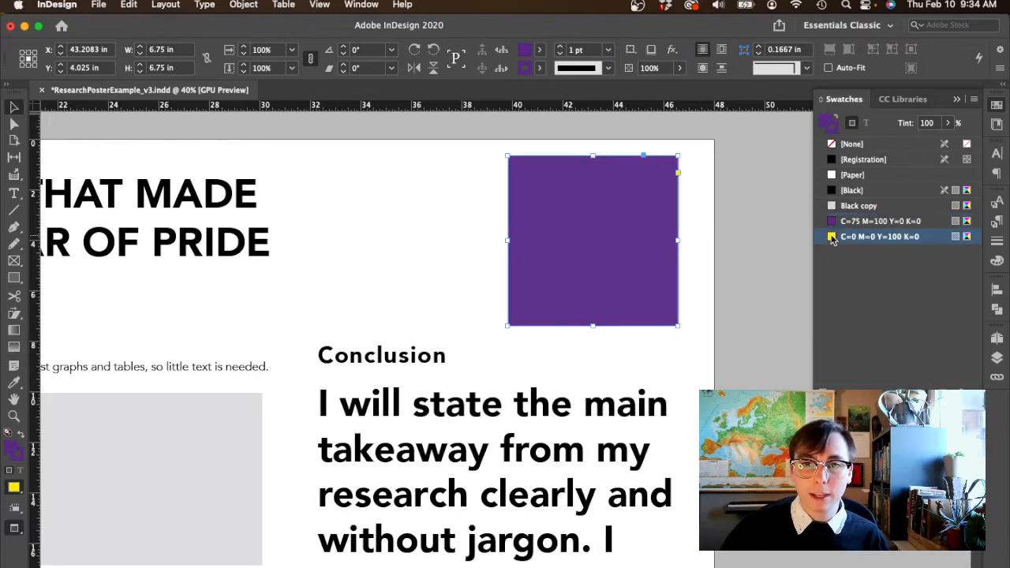
left_click(709, 227)
scroll(695, 214, "up", 5)
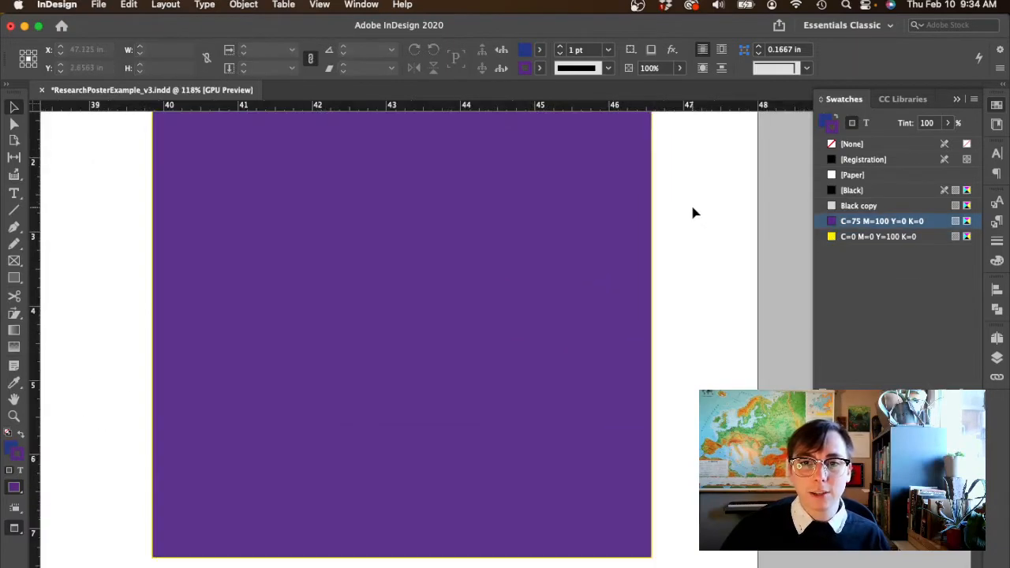
- Set the square's stroke weight to 10 pt
left_click(631, 254)
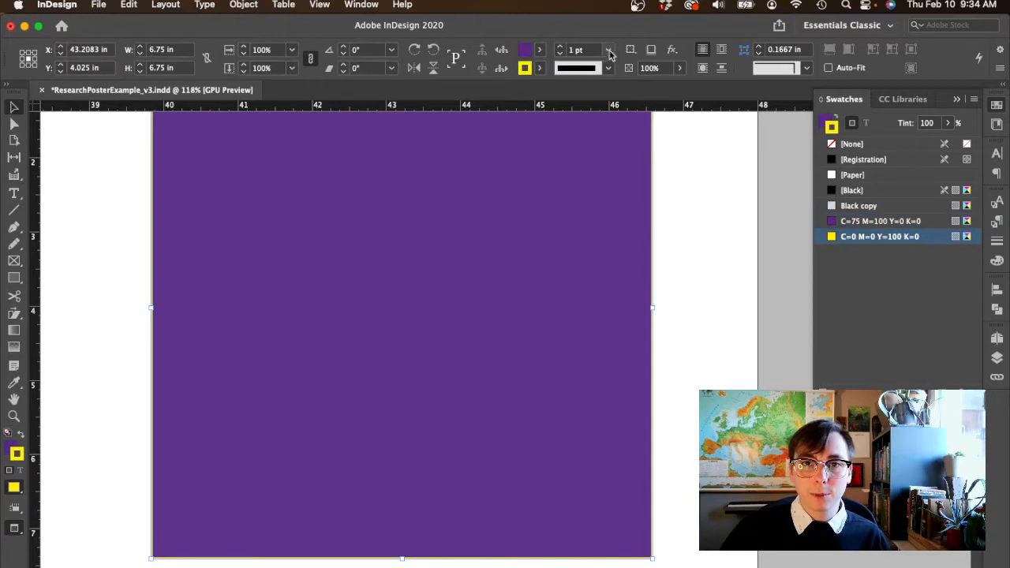
left_click(608, 51)
left_click(592, 257)
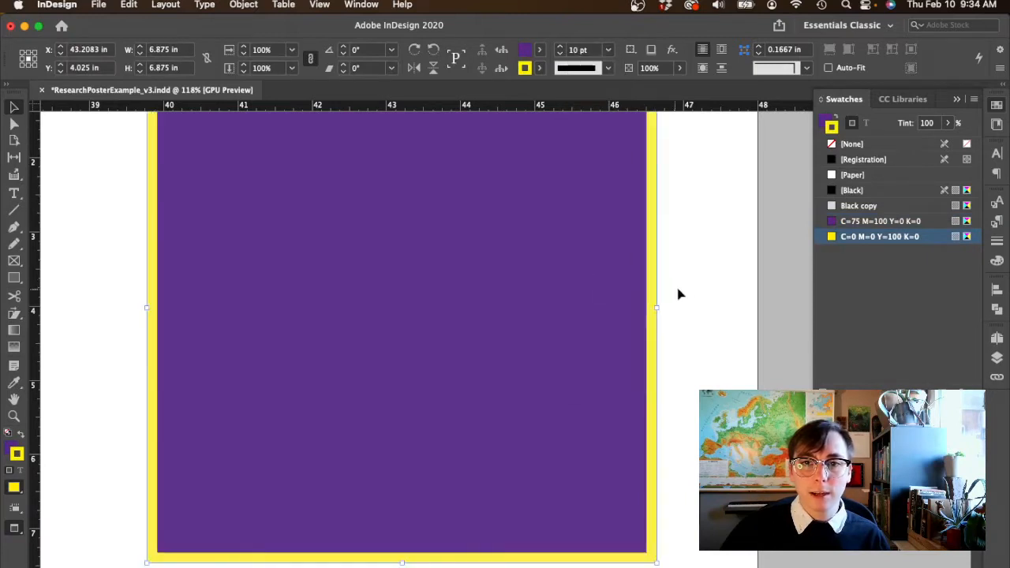
left_click(680, 287)
scroll(682, 292, "down", 1)
- Swap the square's fill and stroke colors back and forth
left_click(592, 274)
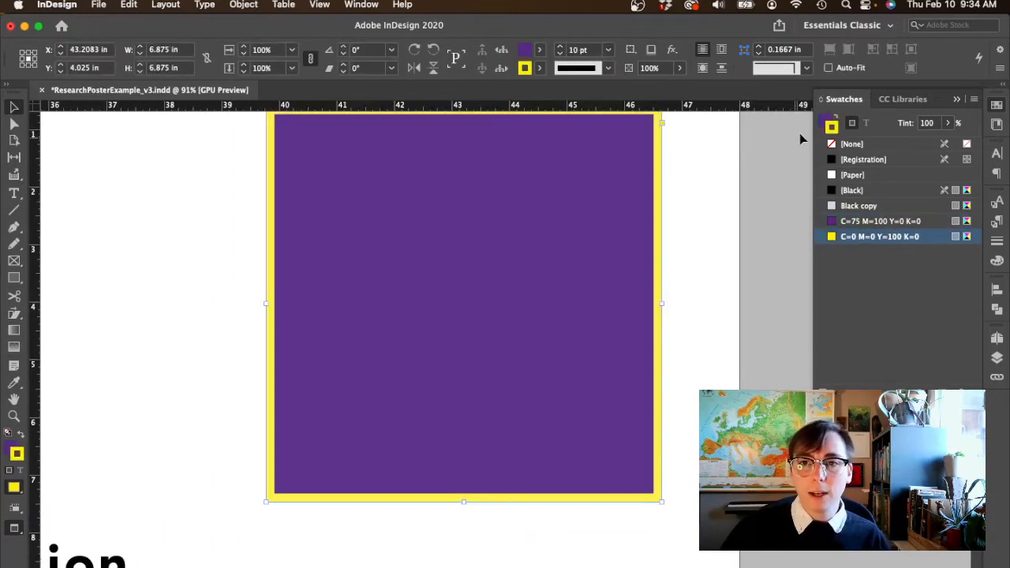
left_click(837, 120)
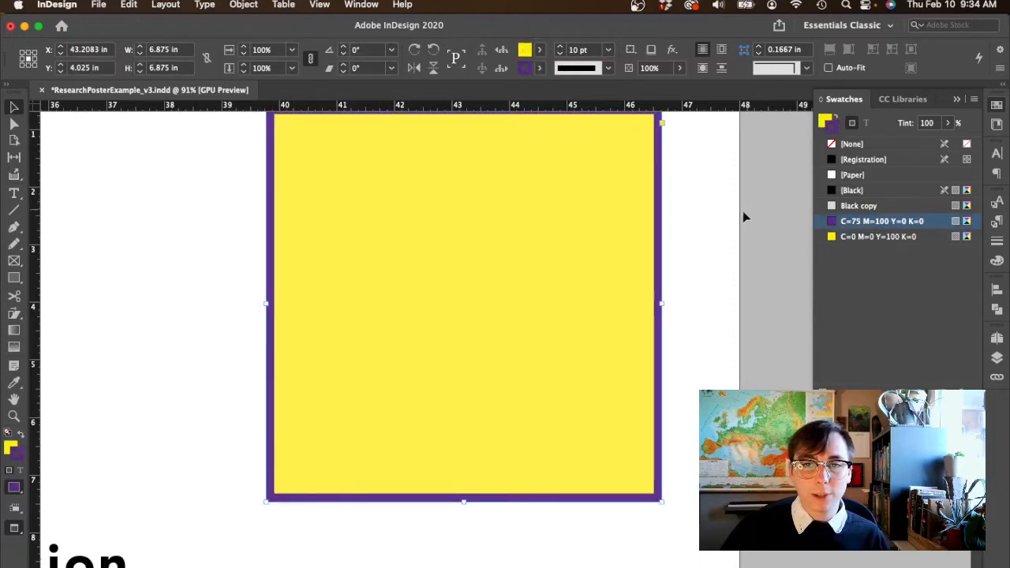
left_click(838, 120)
left_click(838, 120)
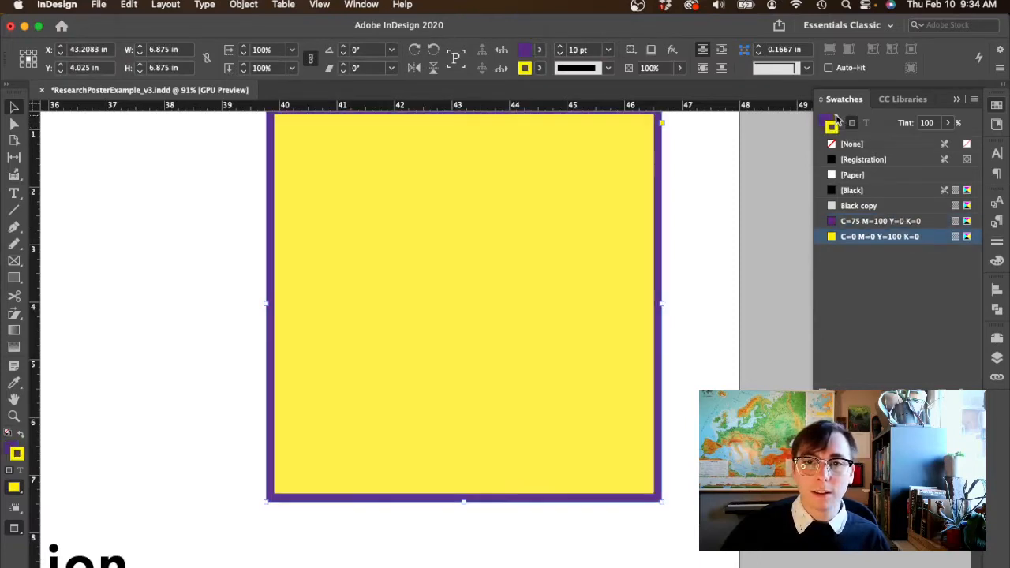
- Restore the square's purple fill and yellow stroke, then swap the two colors several more times, ending on that combination
left_click(837, 120)
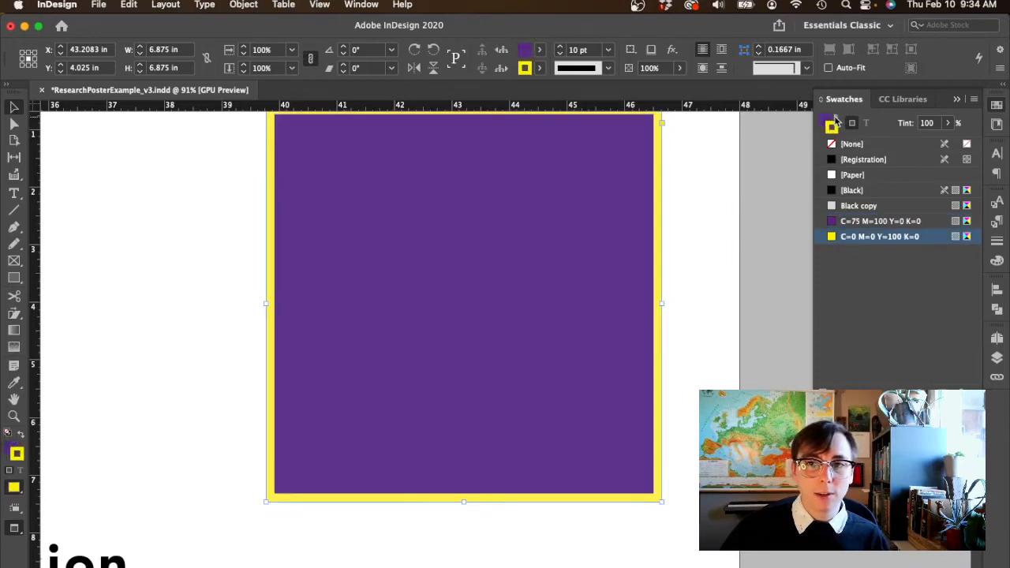
left_click(838, 120)
left_click(838, 120)
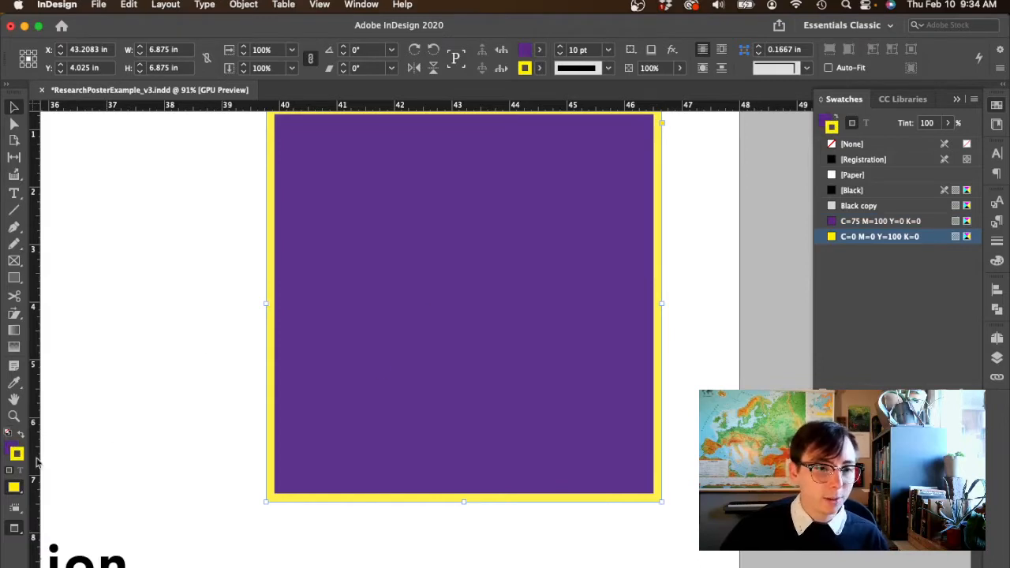
left_click(24, 435)
left_click(23, 435)
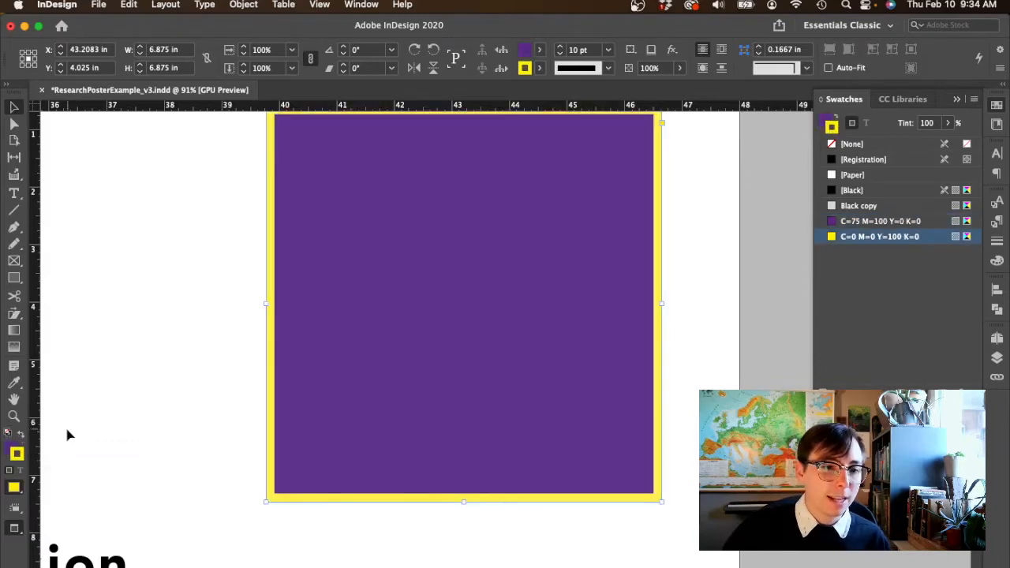
left_click(203, 333)
left_click(380, 352)
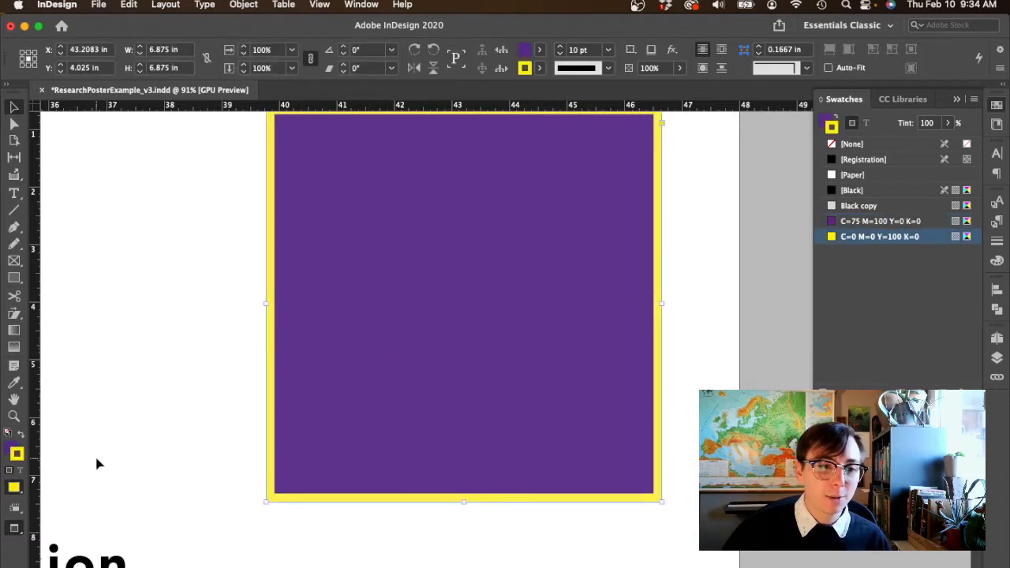
- Pick a custom green fill for the square in the Color Picker and add it as the swatch C=59 M=0 Y=78 K=0
left_click(14, 450)
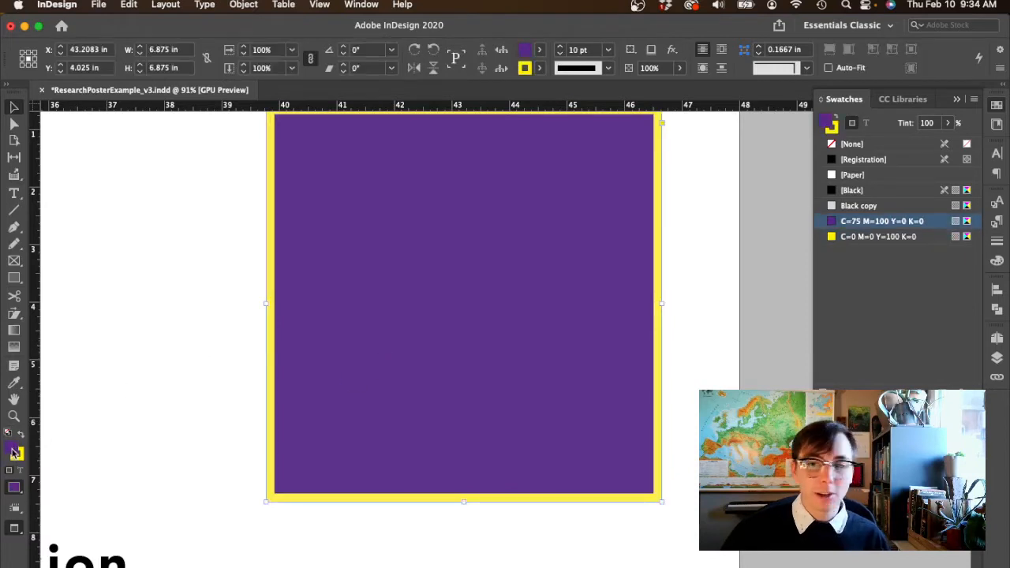
double_click(15, 452)
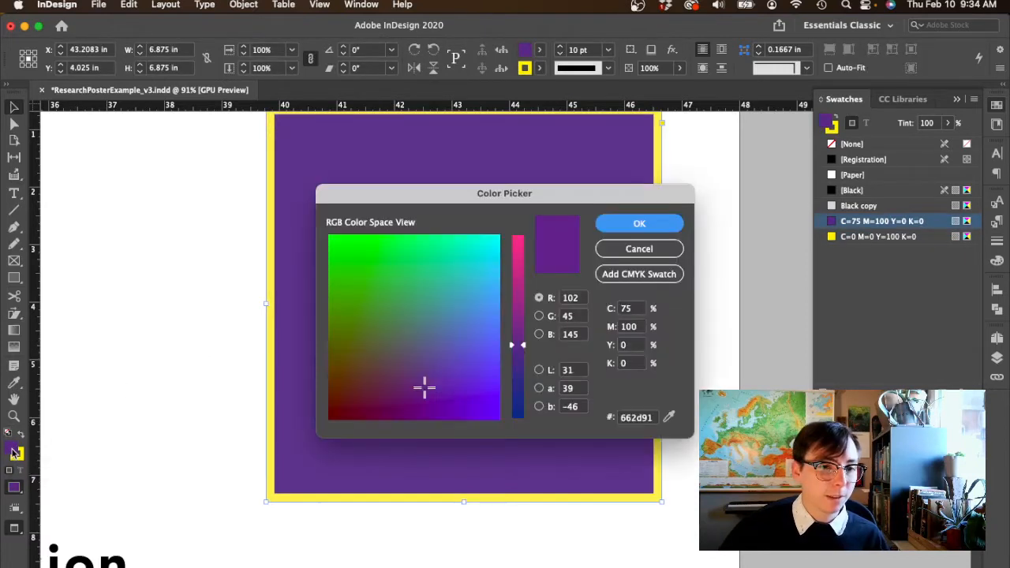
left_click_drag(381, 341, 399, 268)
left_click(620, 229)
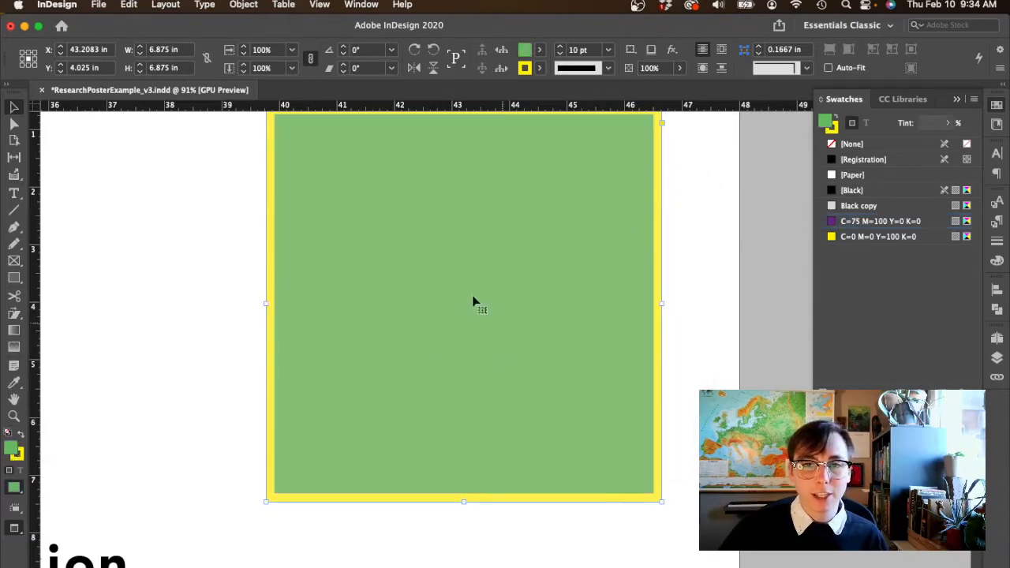
left_click(192, 255)
left_click(487, 281)
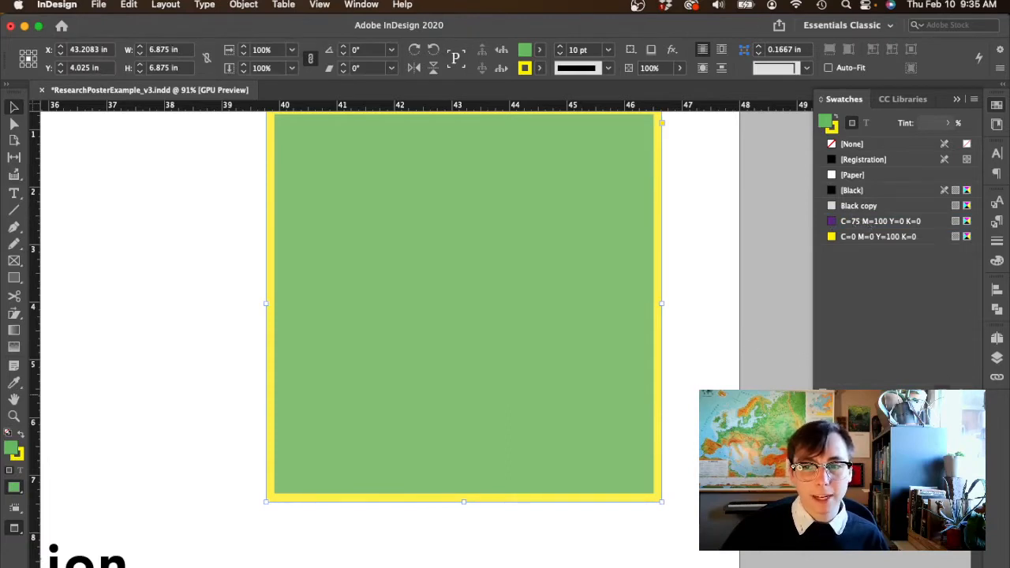
left_click(942, 394)
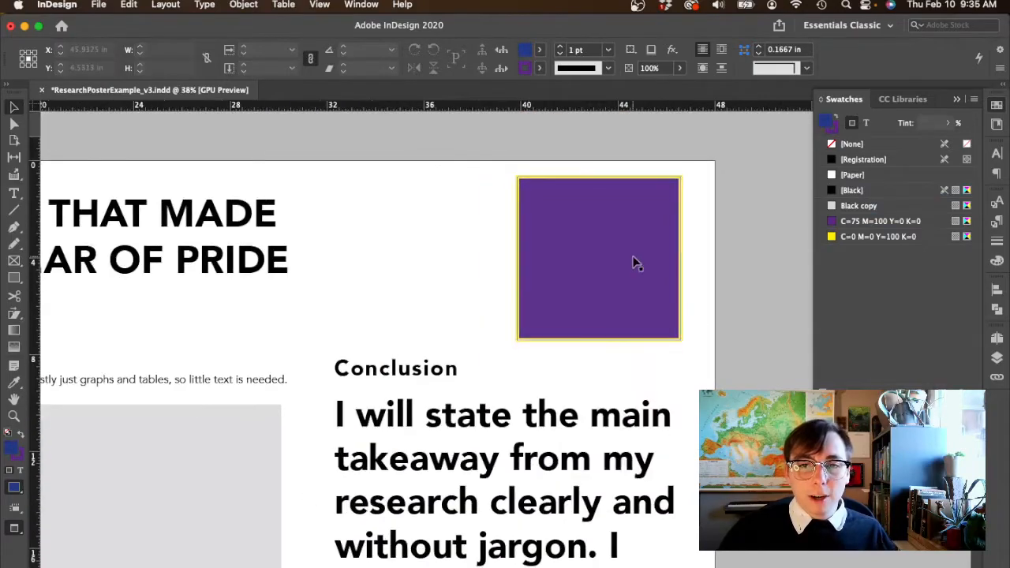
- Undo the green fill and its swatch, and delete the sample square from the poster
left_click(632, 264)
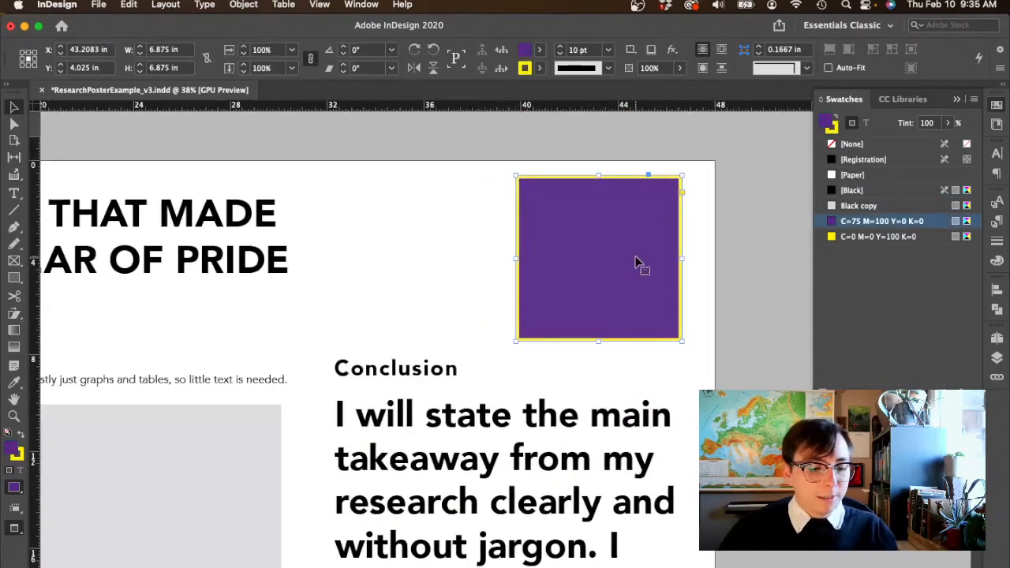
key("Delete")
scroll(642, 311, "down", 5)
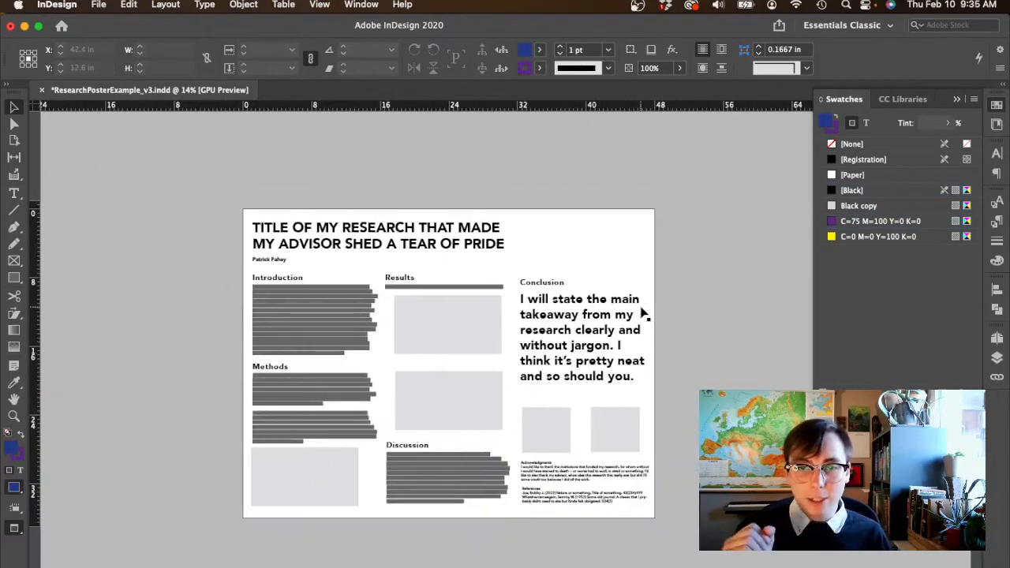
- Draw a header rectangle about 48 in wide and 7.06 in high across the poster's title area
scroll(642, 311, "up", 4)
scroll(642, 313, "up", 1)
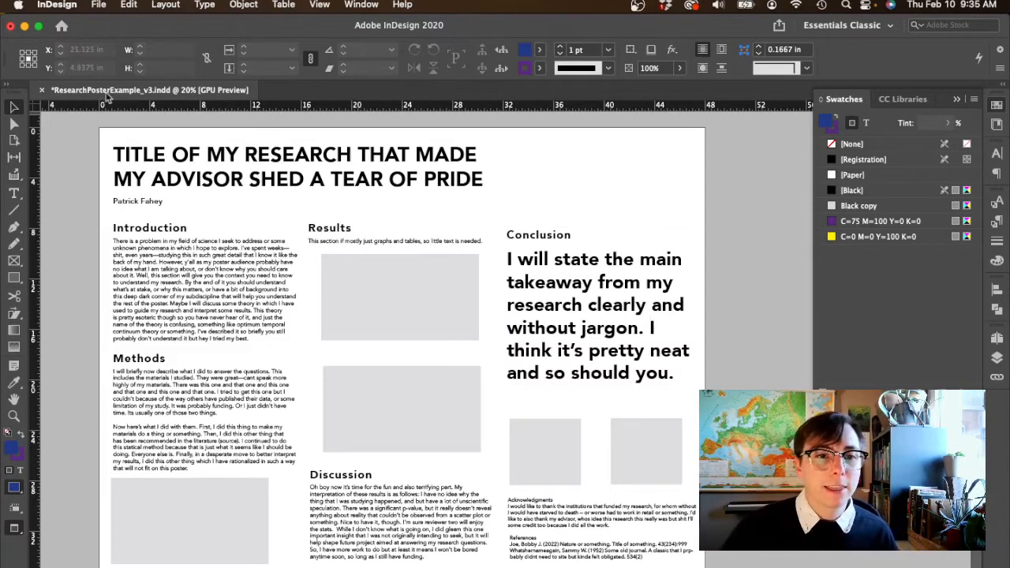
left_click_drag(97, 127, 706, 216)
left_click(59, 309)
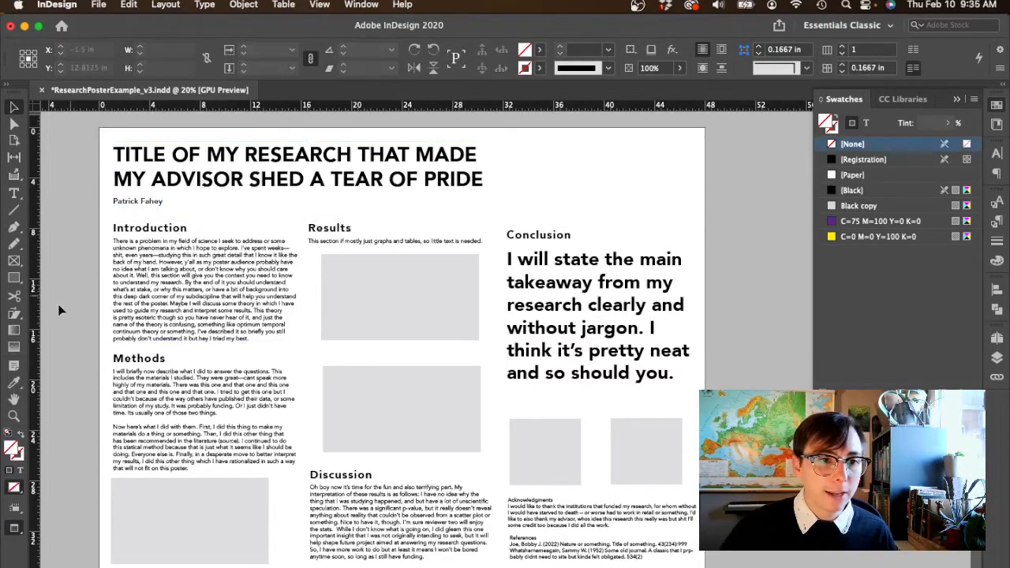
left_click(14, 281)
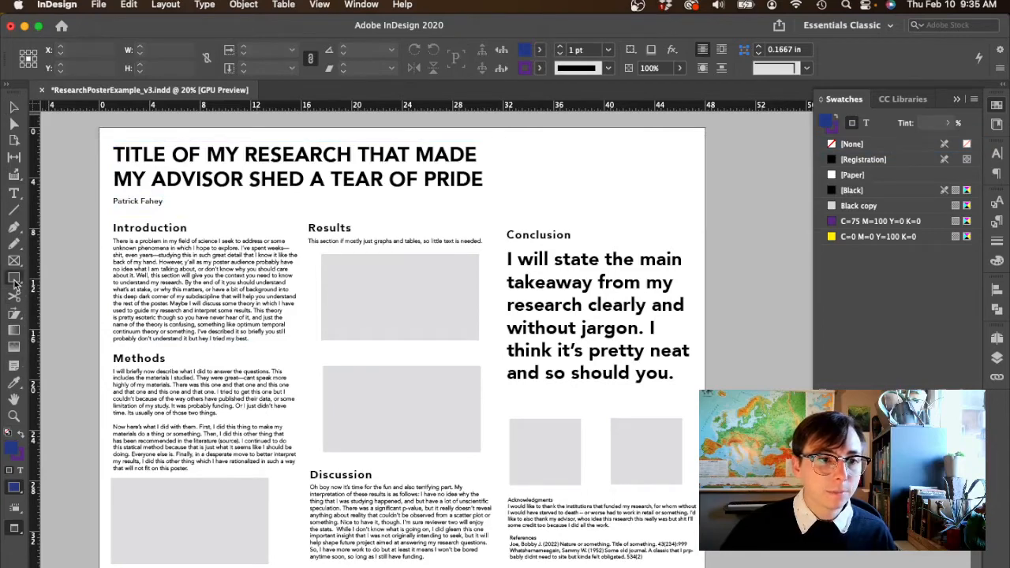
left_click_drag(104, 130, 708, 217)
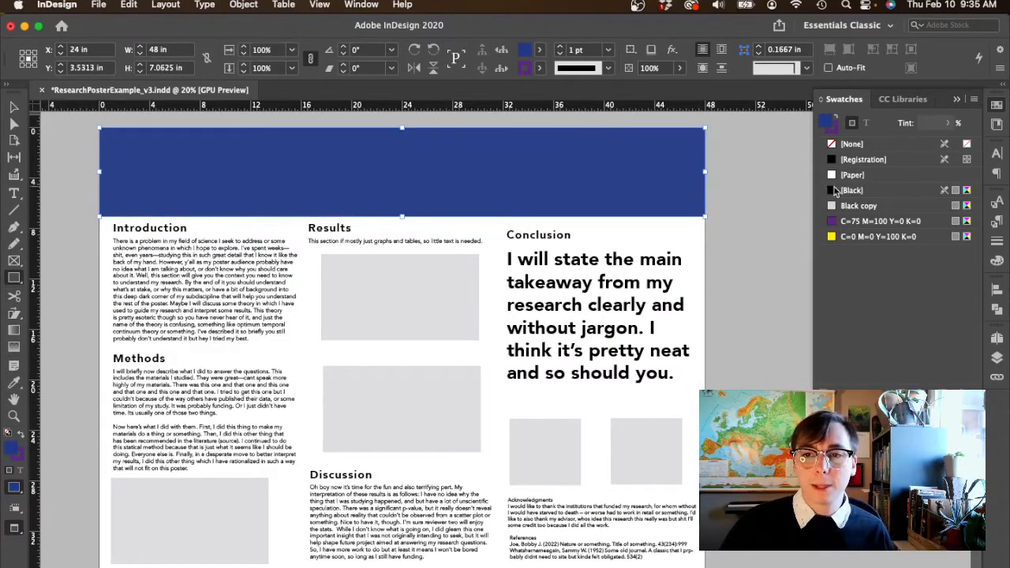
- Fill the header rectangle with the [Black] swatch and deselect it
left_click(835, 191)
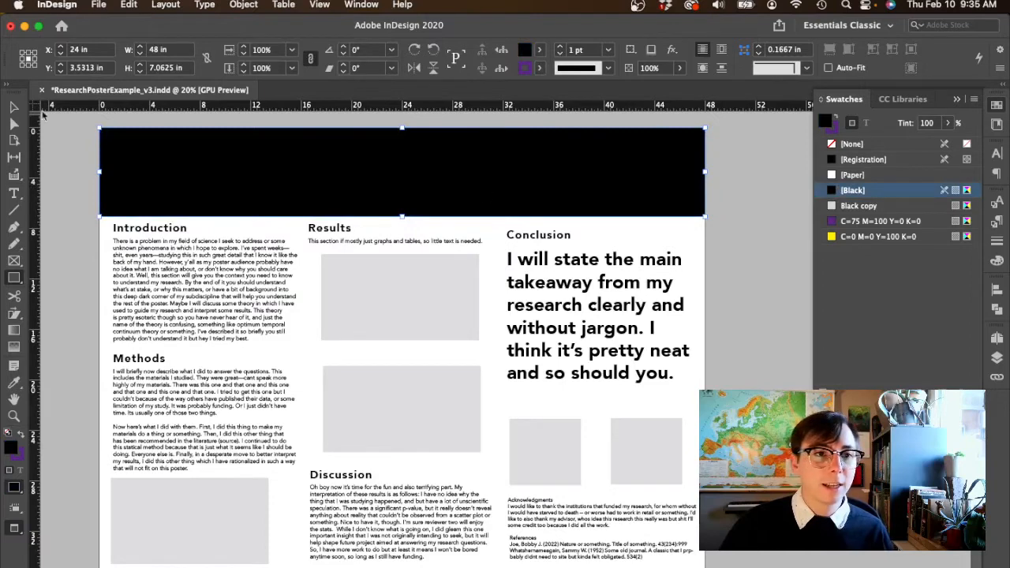
left_click(13, 106)
left_click(74, 145)
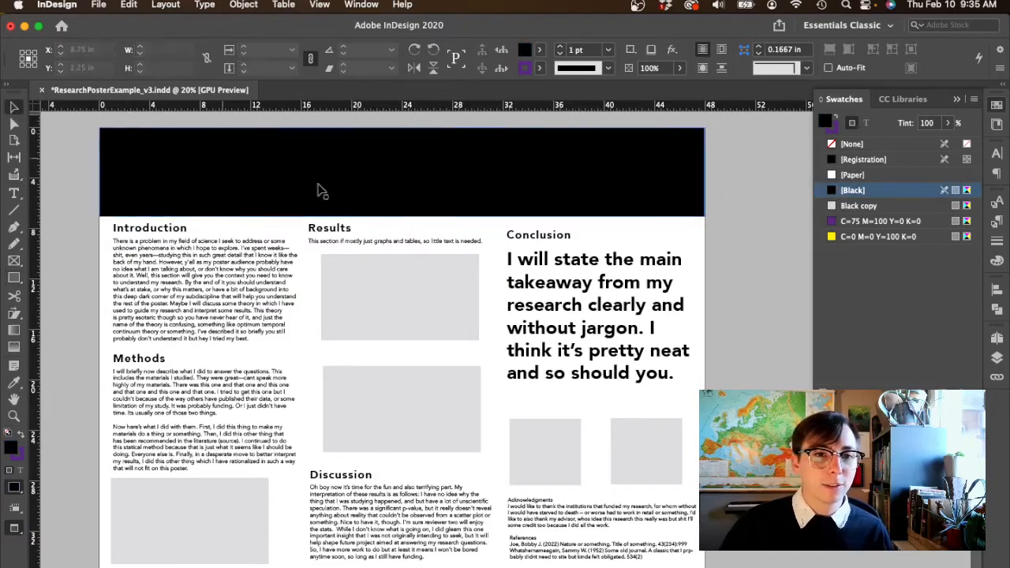
- Move the header rectangle off the start of the title and fill it with the purple C=75 M=100 Y=0 K=0 swatch
left_click(358, 195)
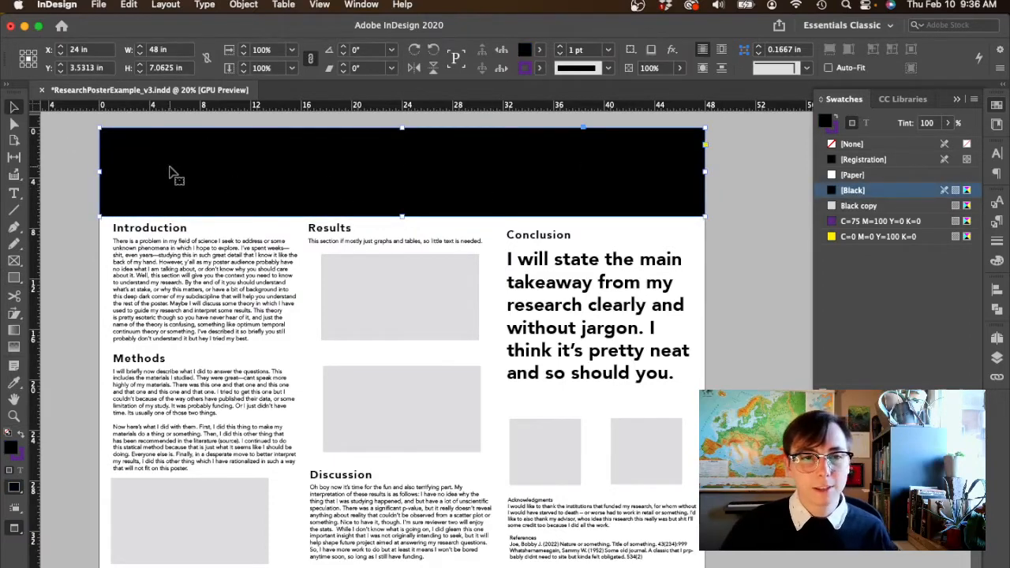
left_click_drag(168, 172, 361, 183)
left_click(849, 222)
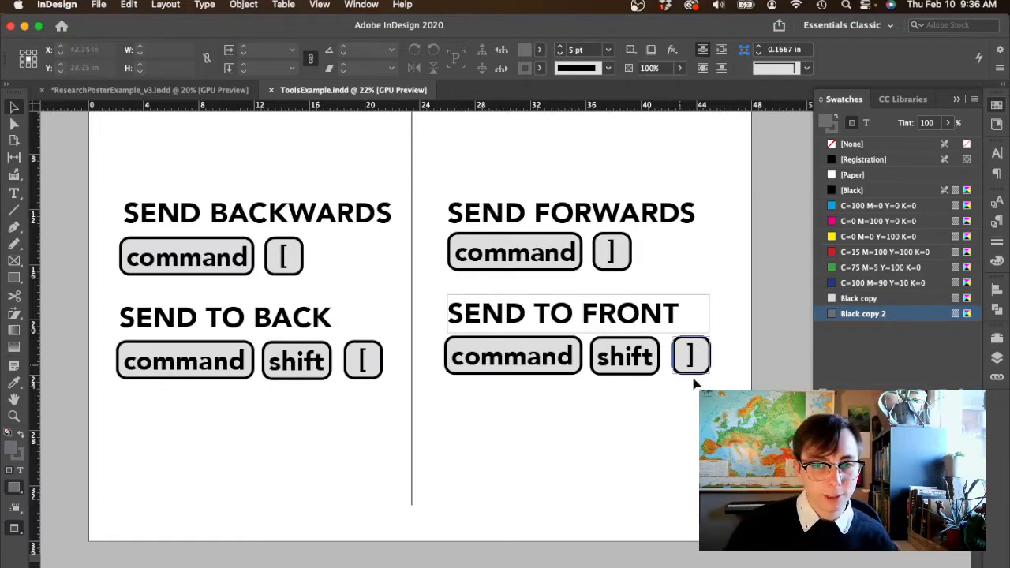
- Return to the ResearchPosterExample_v3.indd document and send the purple header rectangle to the back, behind the title text
left_click(146, 89)
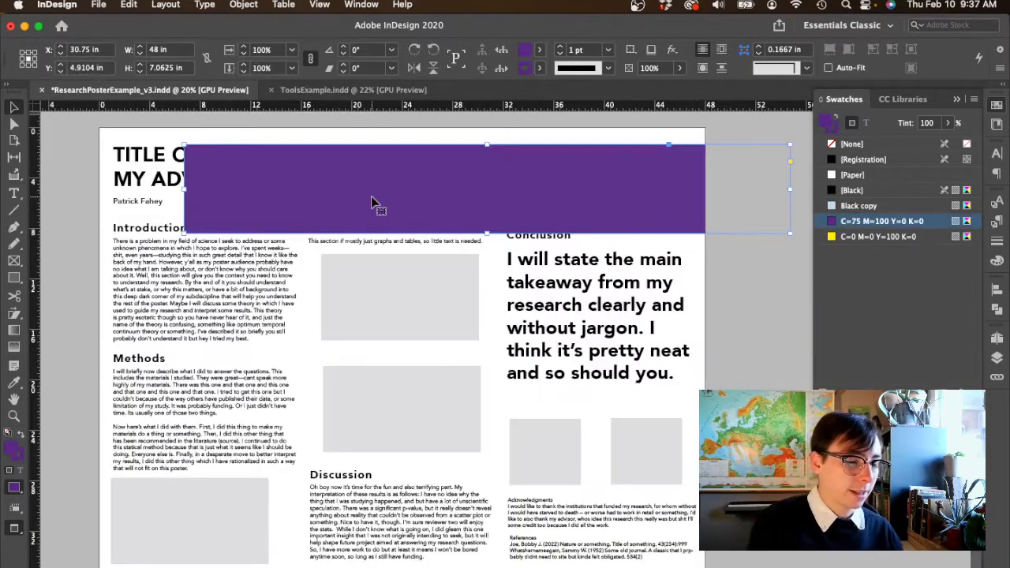
key("super+shift+bracketleft")
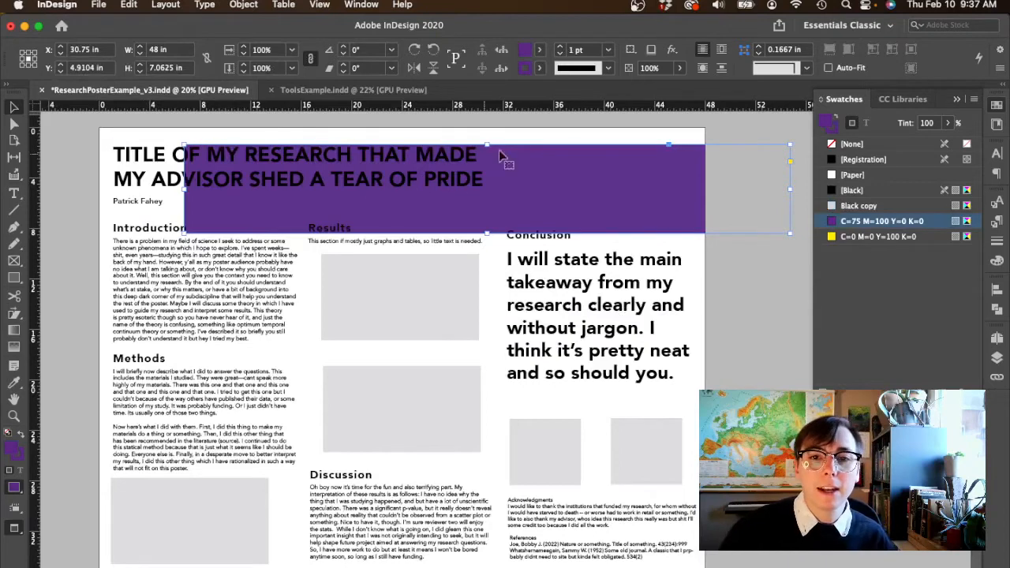
left_click(584, 116)
- Move the header rectangle back over the top of the page and shorten it to about 6.81 in high
left_click(567, 198)
left_click_drag(550, 192, 483, 166)
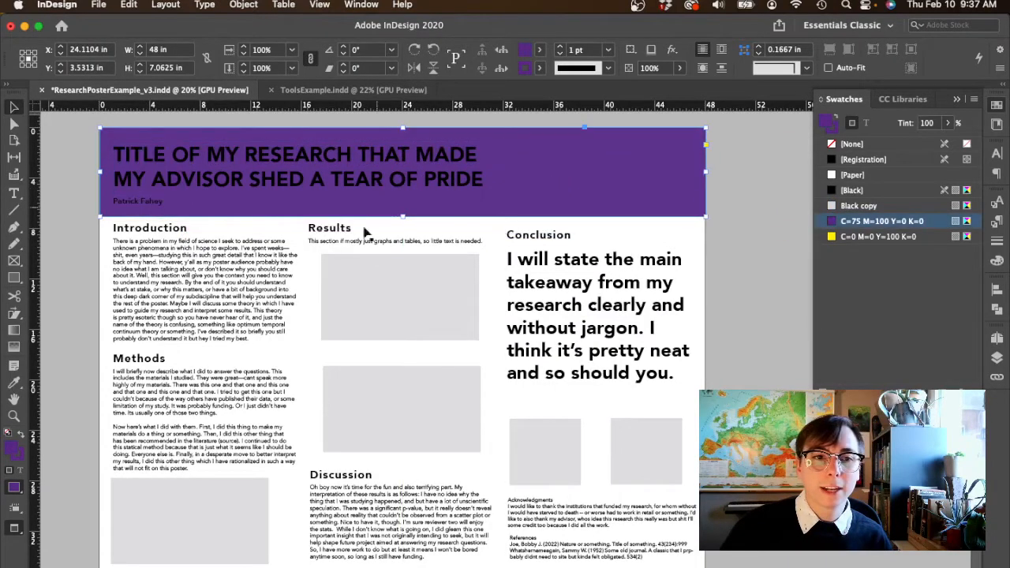
left_click_drag(398, 219, 404, 212)
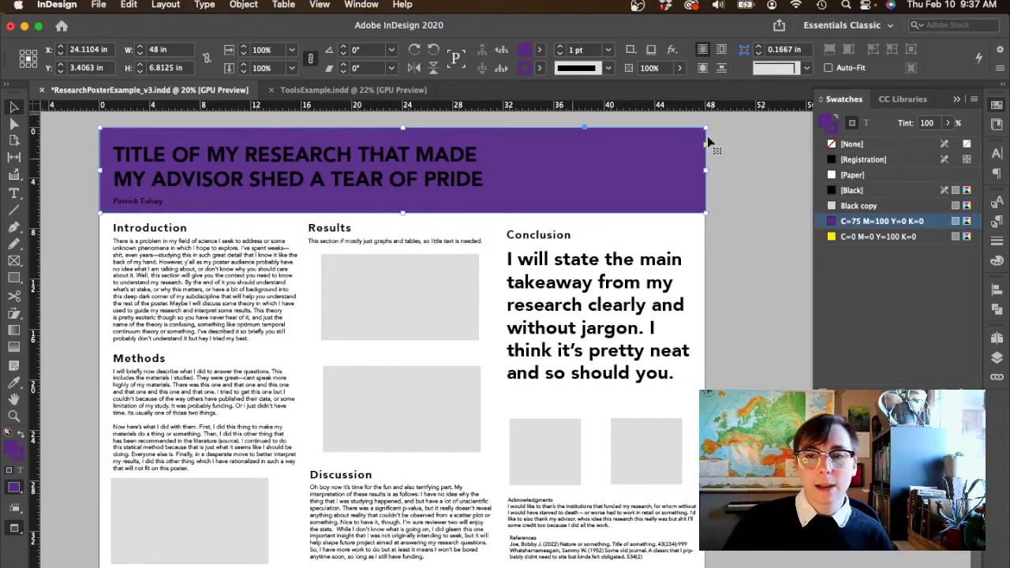
- Fill the header rectangle with [Black] and color the whole two-line title with the [Paper] swatch
left_click(832, 191)
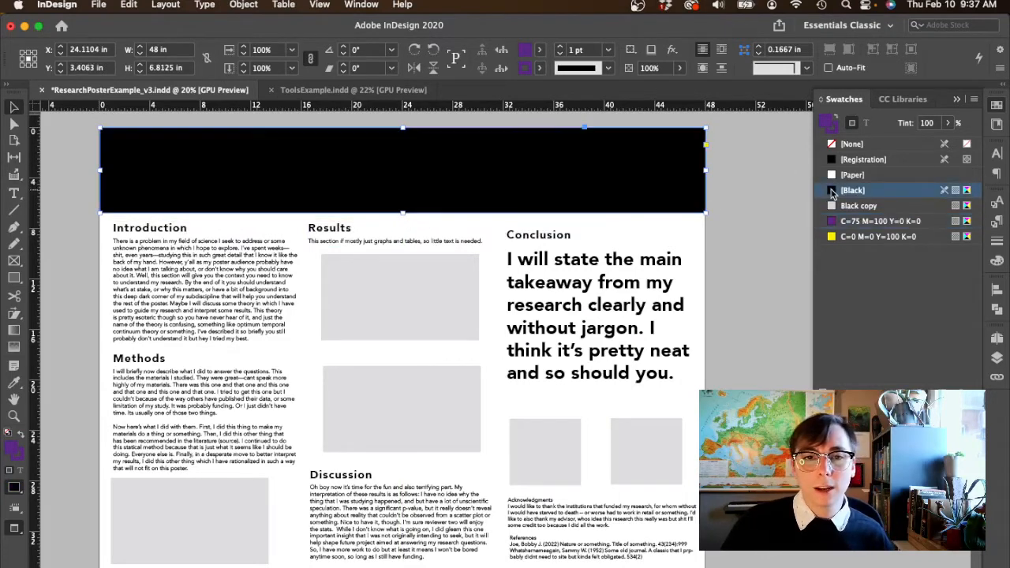
triple_click(378, 166)
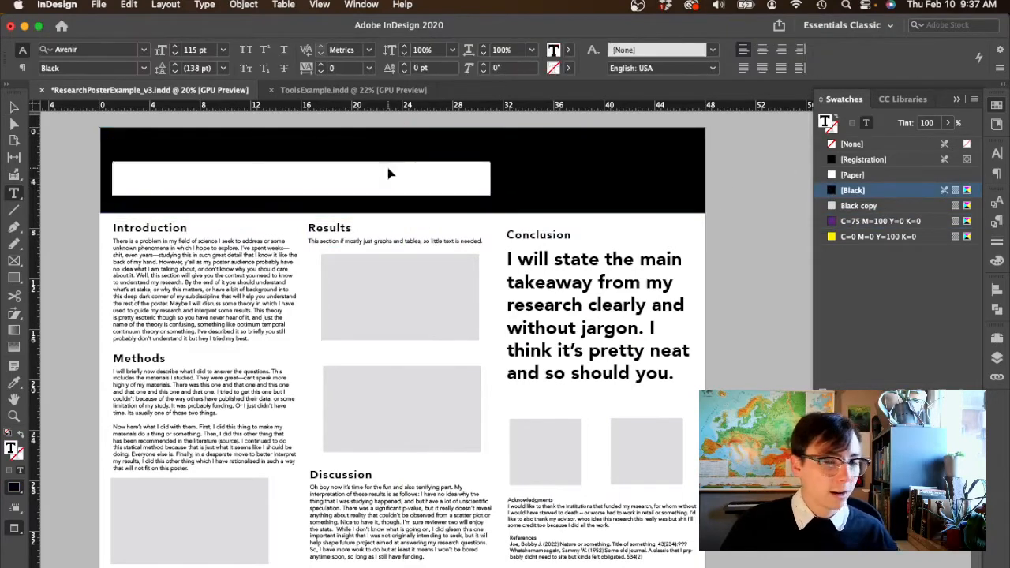
key("super+a")
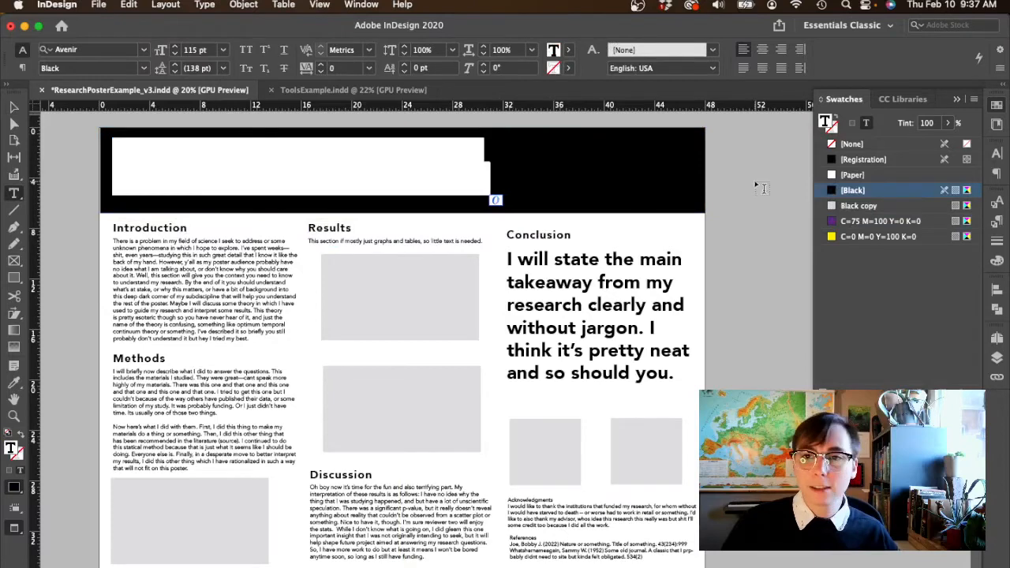
left_click(834, 175)
left_click(331, 179)
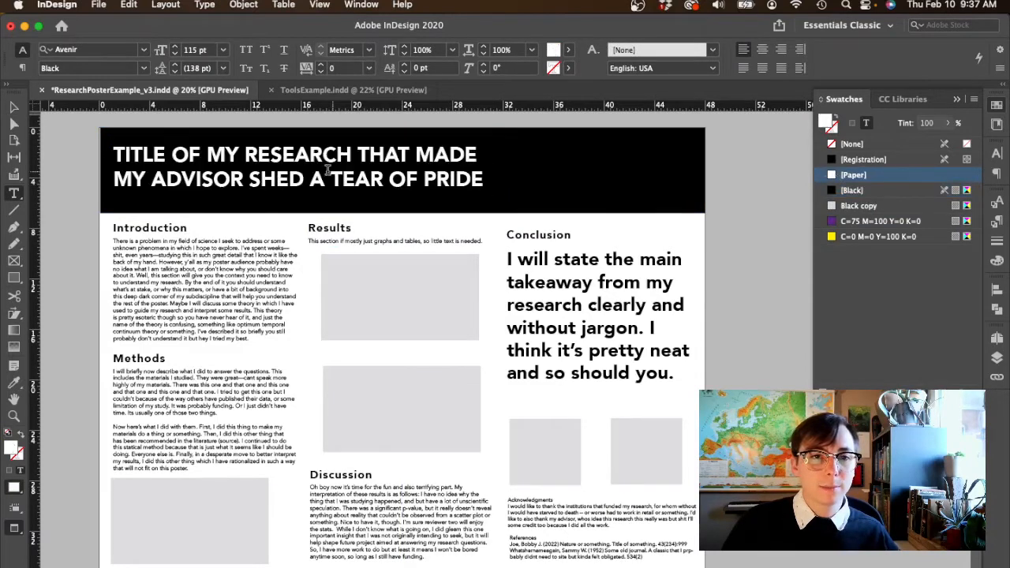
- Color the author name below the title with the yellow C=0 M=0 Y=100 K=0 swatch and deselect the text
left_click(129, 202)
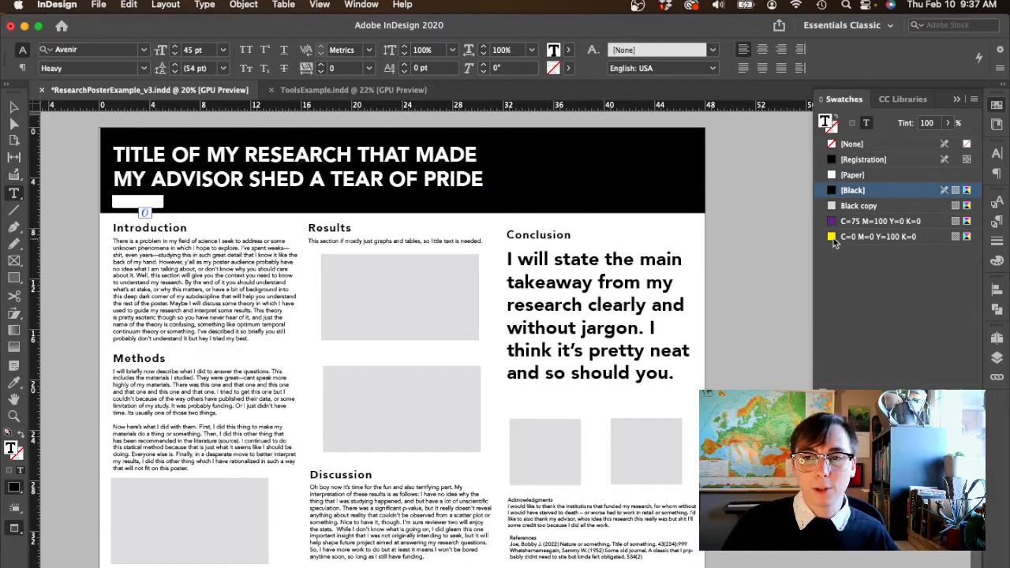
left_click(834, 237)
left_click(433, 181)
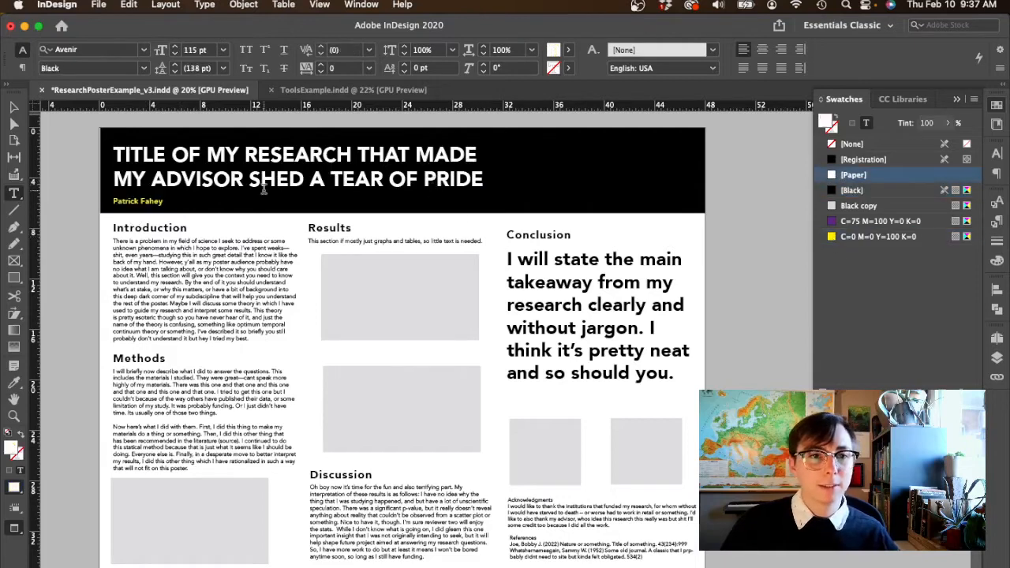
left_click(14, 106)
left_click(759, 229)
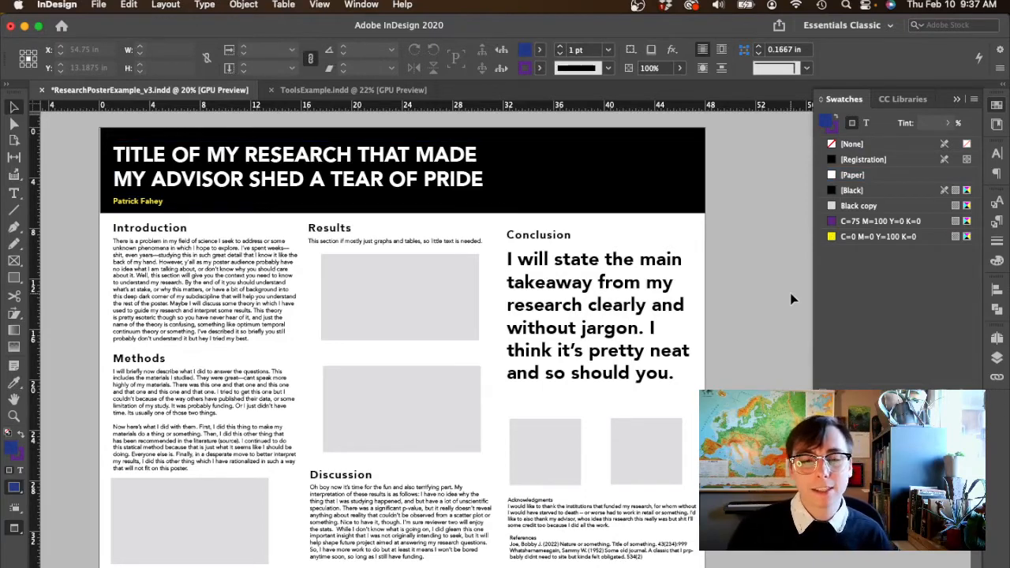
- Try the yellow C=0 M=0 Y=100 K=0 swatch on the Introduction heading
double_click(168, 228)
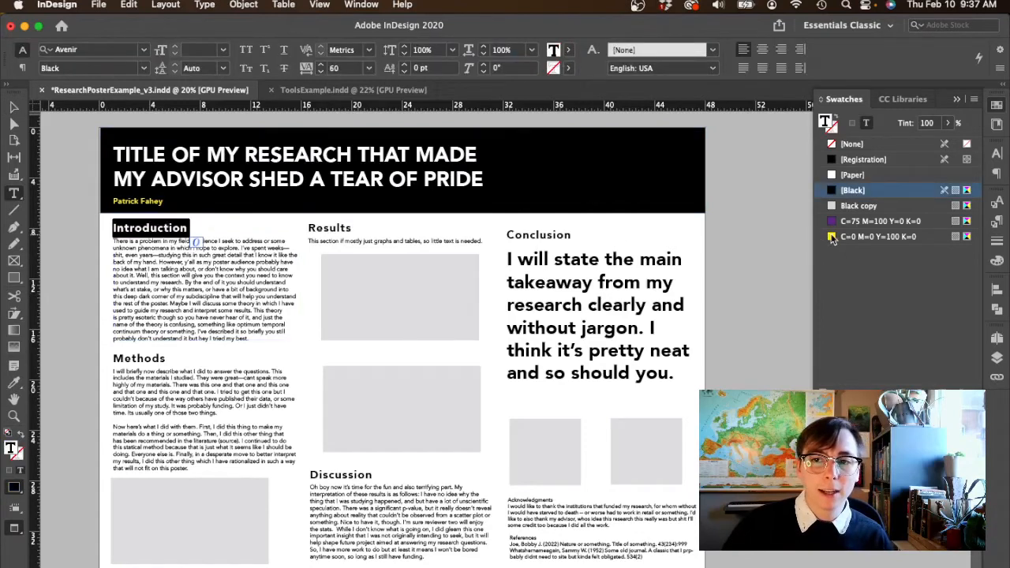
left_click(832, 237)
left_click(172, 226)
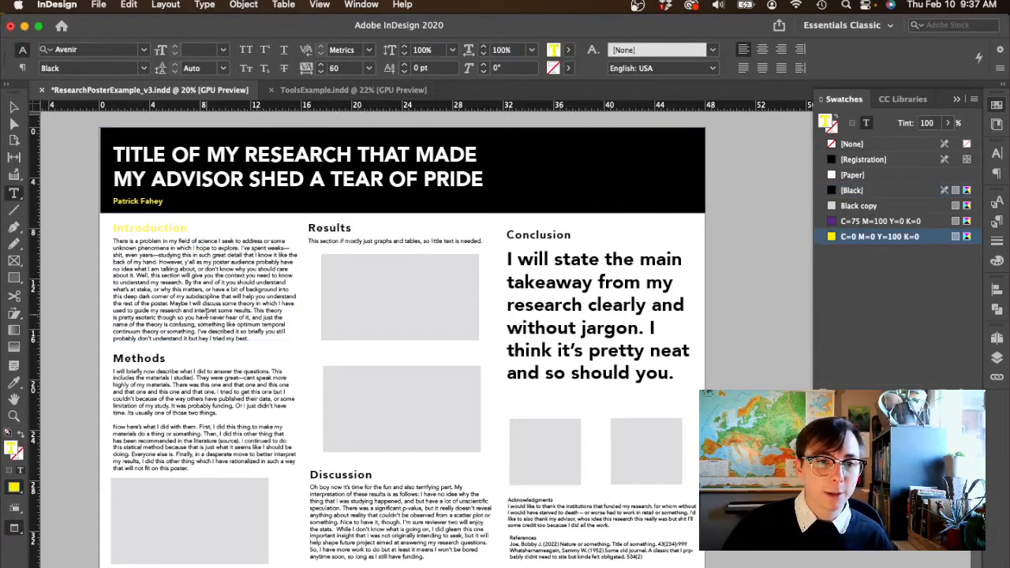
- Color the Introduction heading with the purple C=75 M=100 Y=0 K=0 swatch and select the heading again
double_click(166, 228)
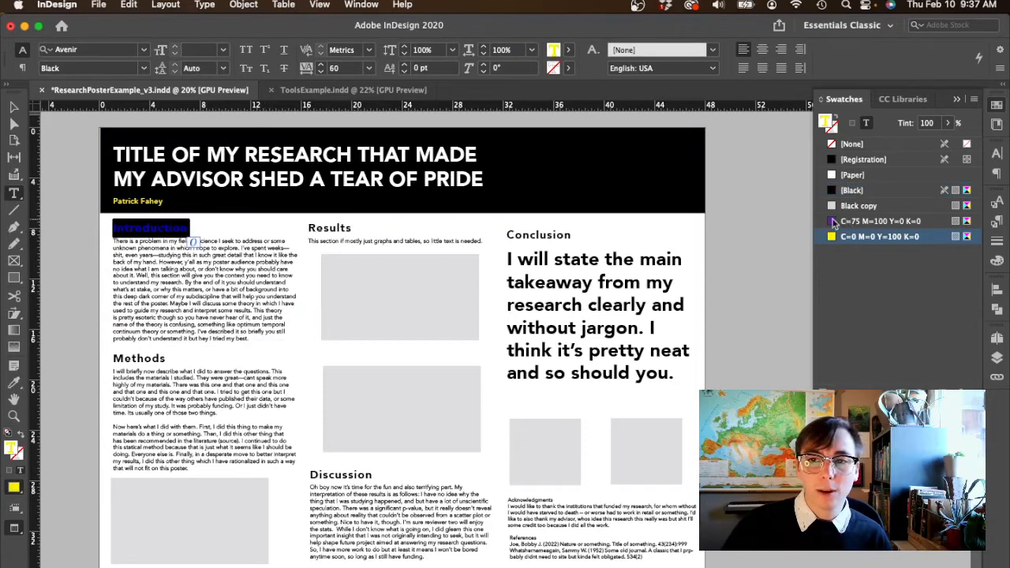
left_click(835, 225)
left_click(207, 280)
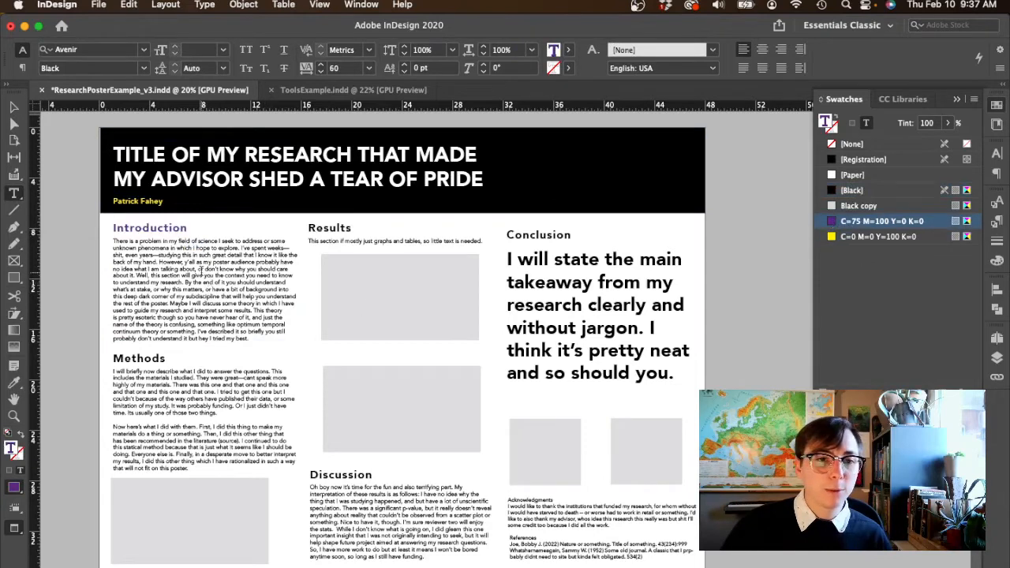
double_click(147, 229)
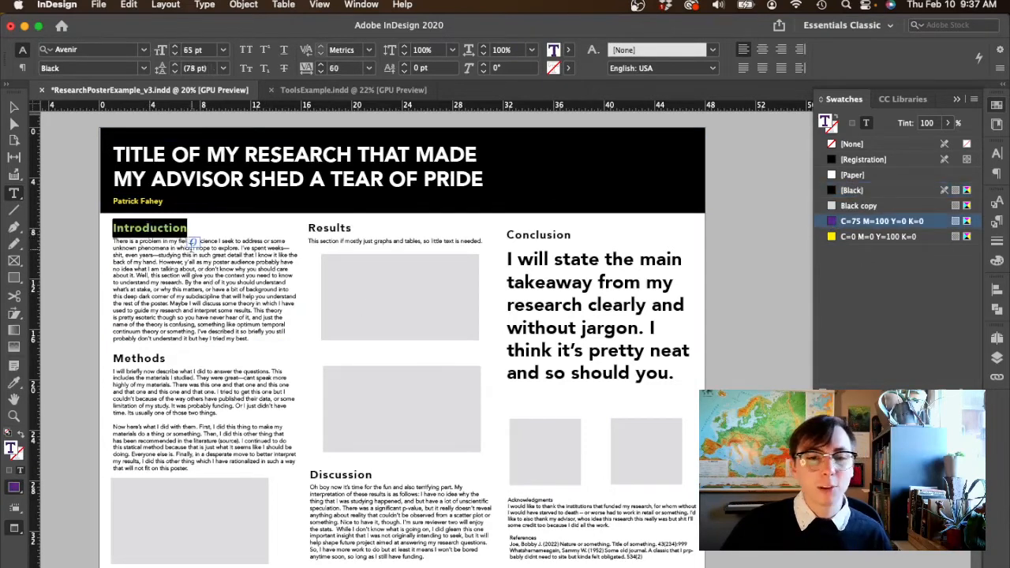
- Try a lighter black on the header rectangle by duplicating its [Black] swatch and setting the copy's black value to 95%
key("Escape")
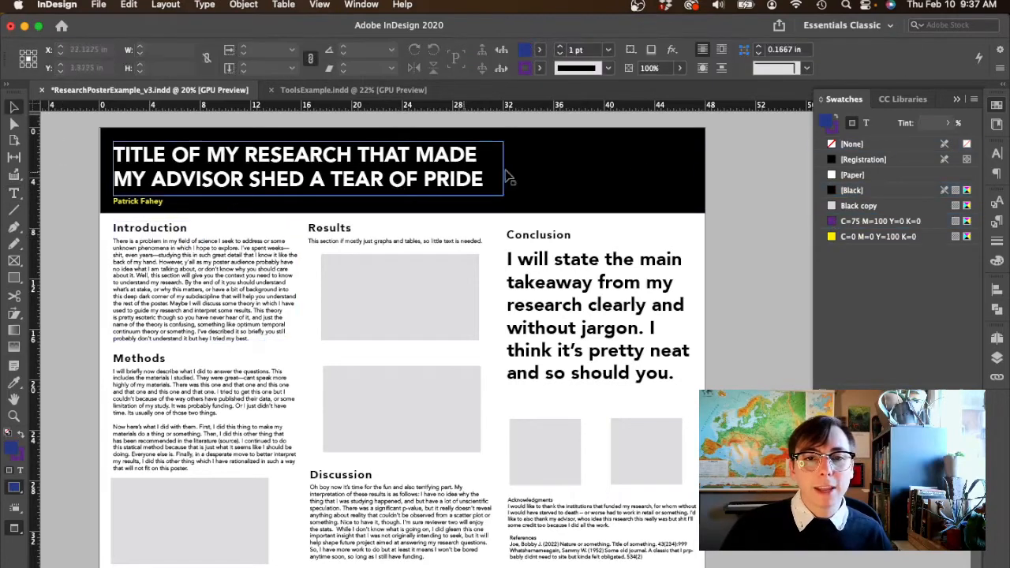
left_click(641, 162)
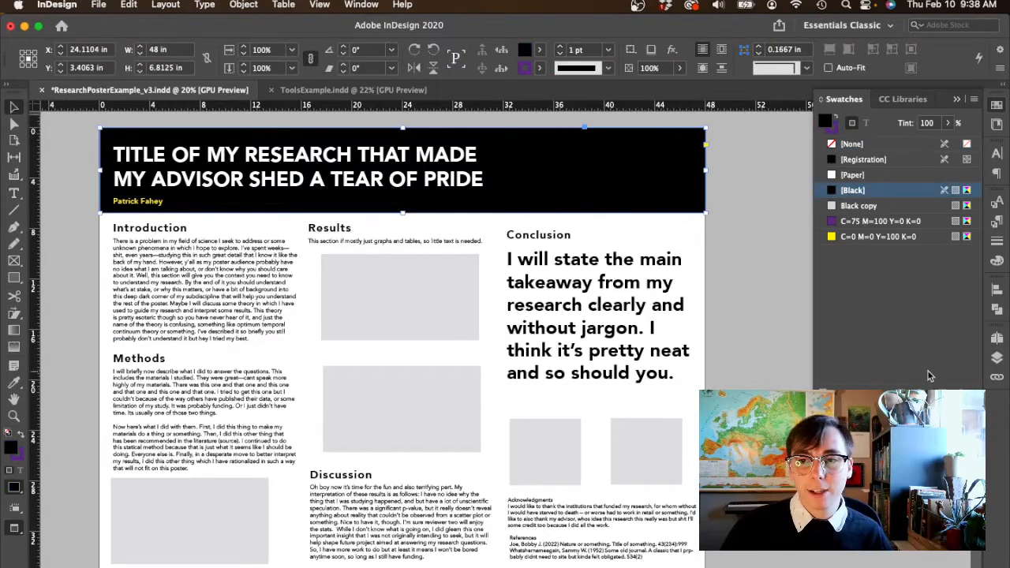
left_click(943, 392)
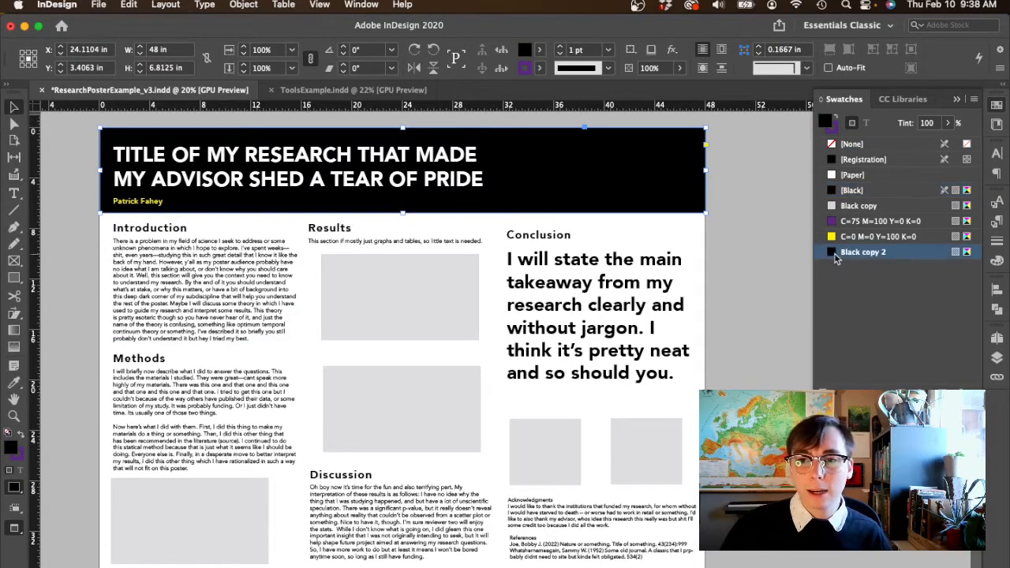
double_click(837, 252)
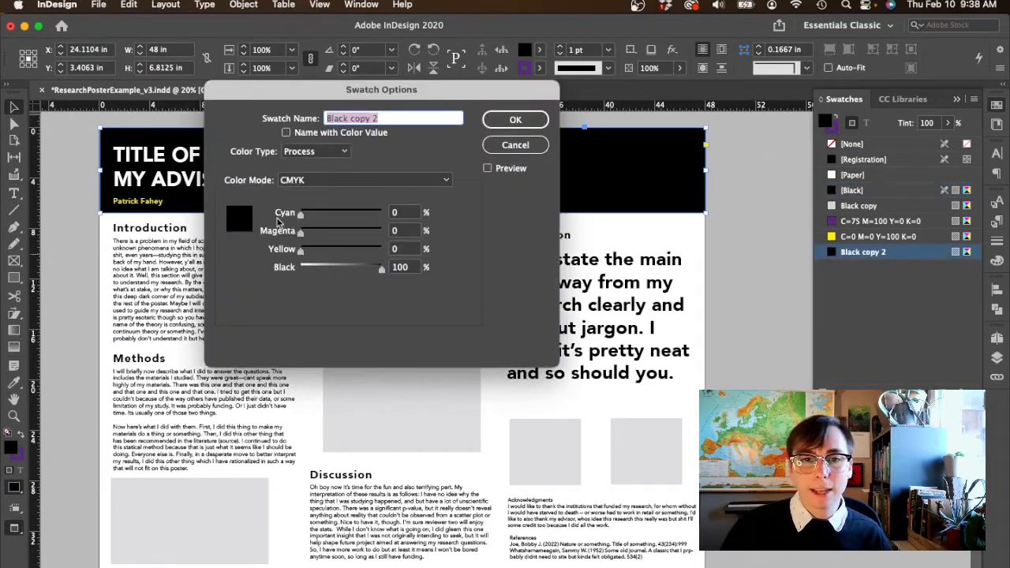
double_click(410, 271)
type("95")
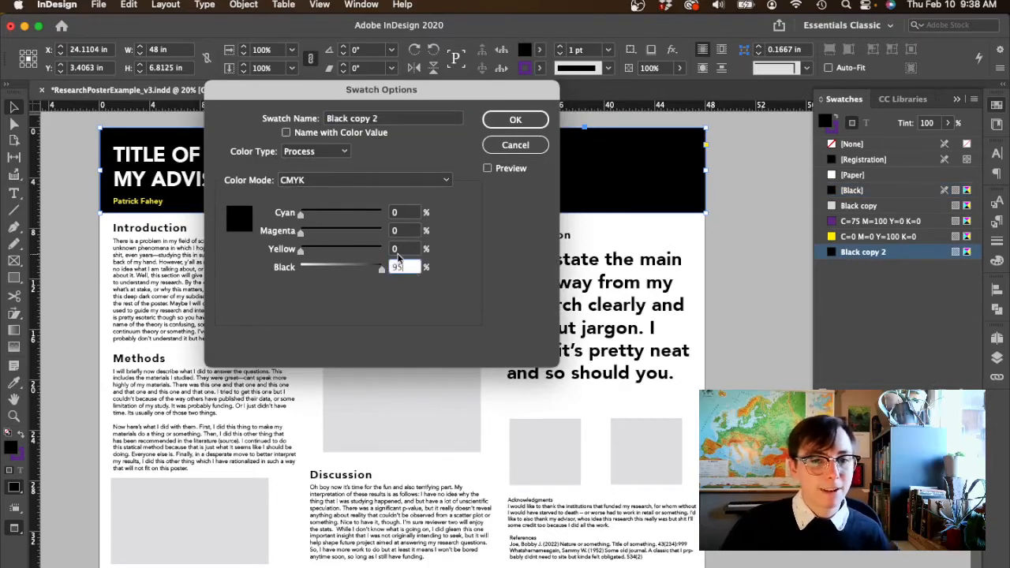
left_click(398, 253)
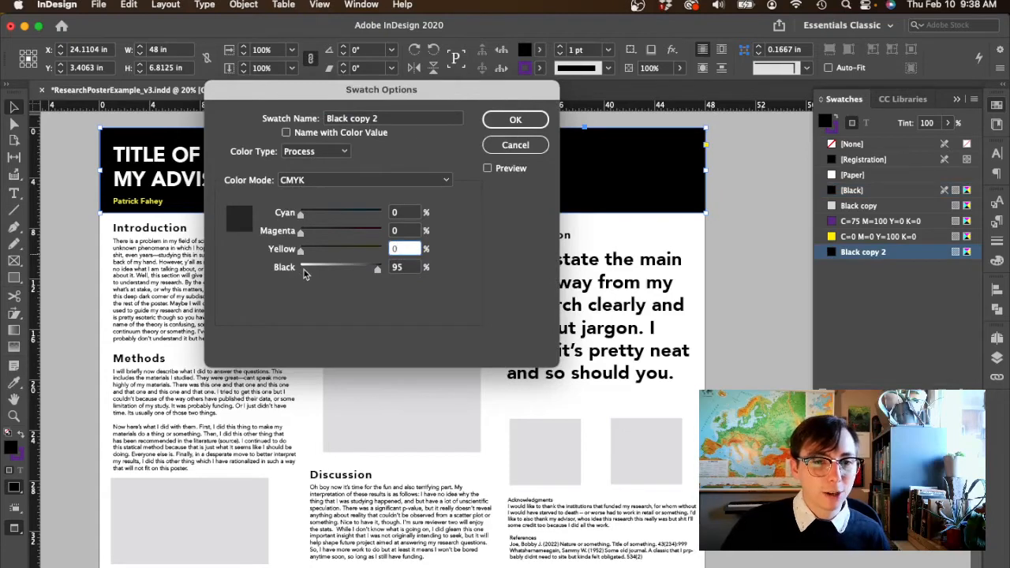
left_click(515, 119)
left_click(755, 315)
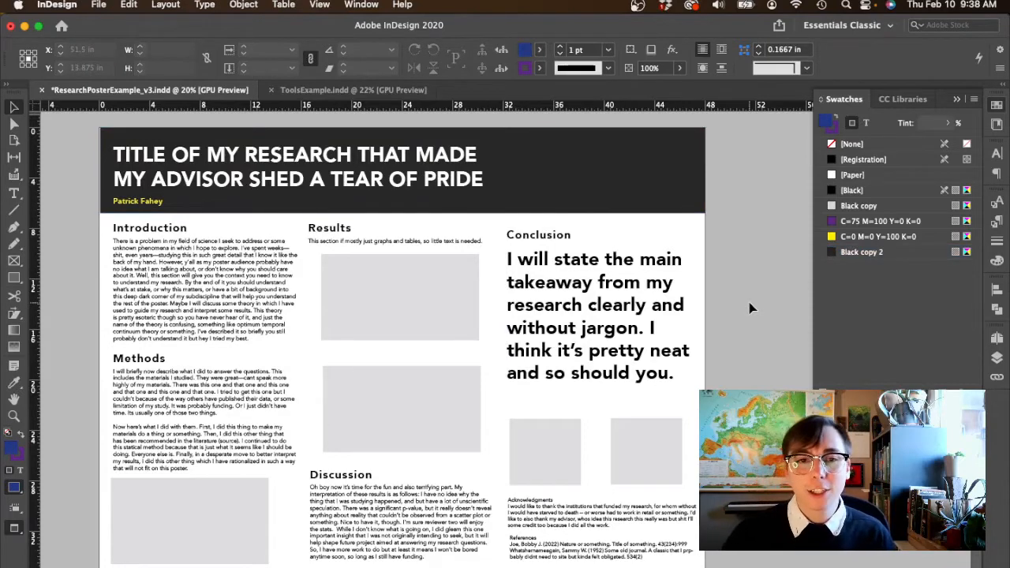
- Undo the lighter black and delete the duplicate black swatch, returning the header rectangle to [Black]
key("super+z")
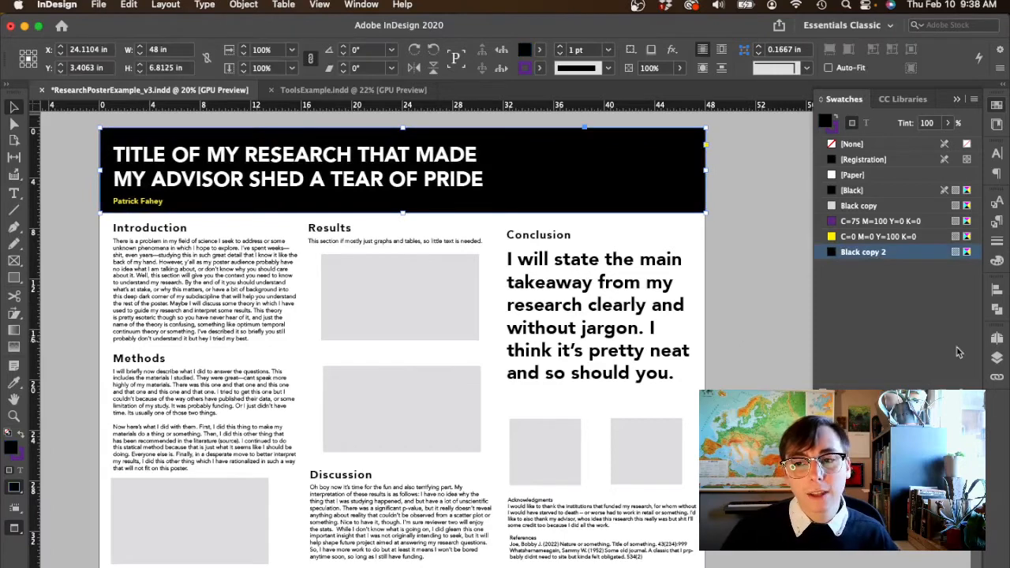
left_click(958, 386)
left_click(588, 352)
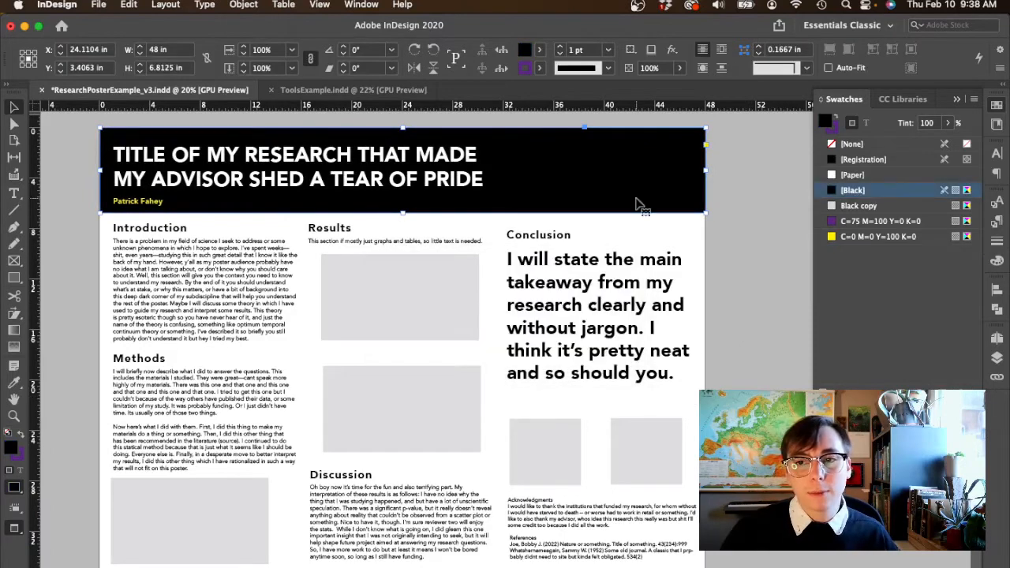
left_click(765, 254)
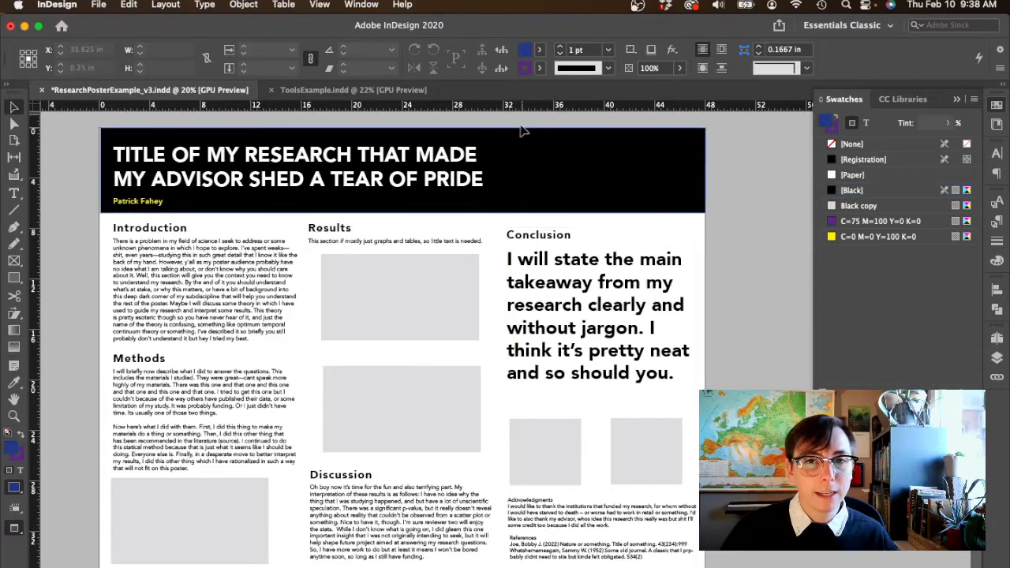
left_click_drag(515, 118, 599, 208)
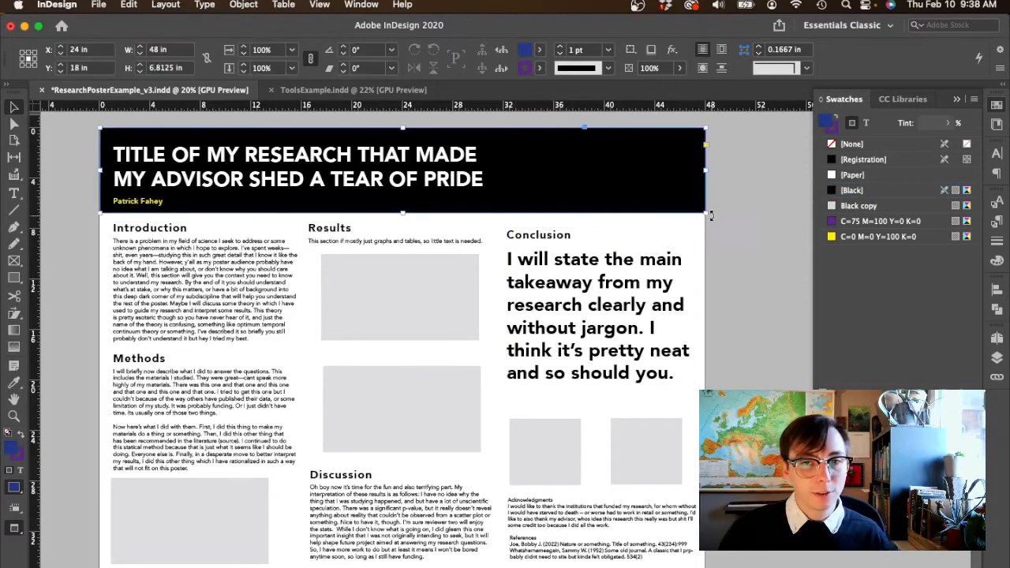
left_click(728, 229)
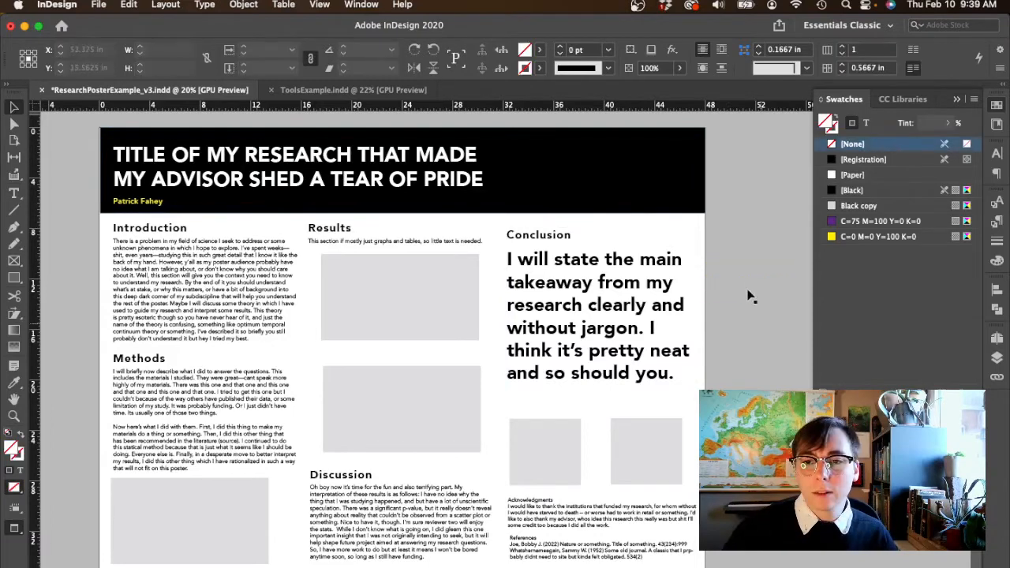
- Place the white UNI logo text in the black header, to the right of the title, and deselect it
left_click_drag(747, 285, 617, 182)
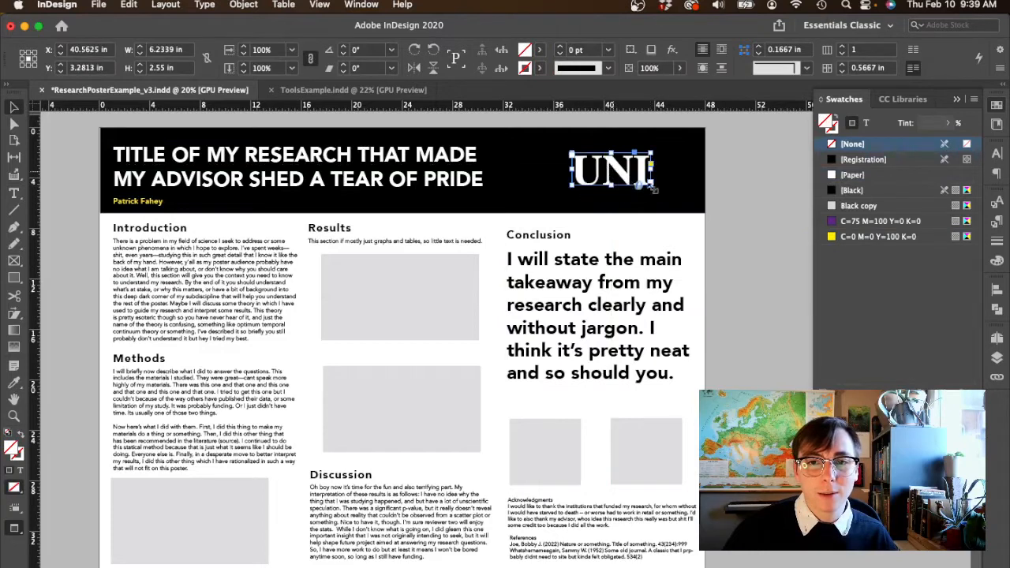
left_click(754, 199)
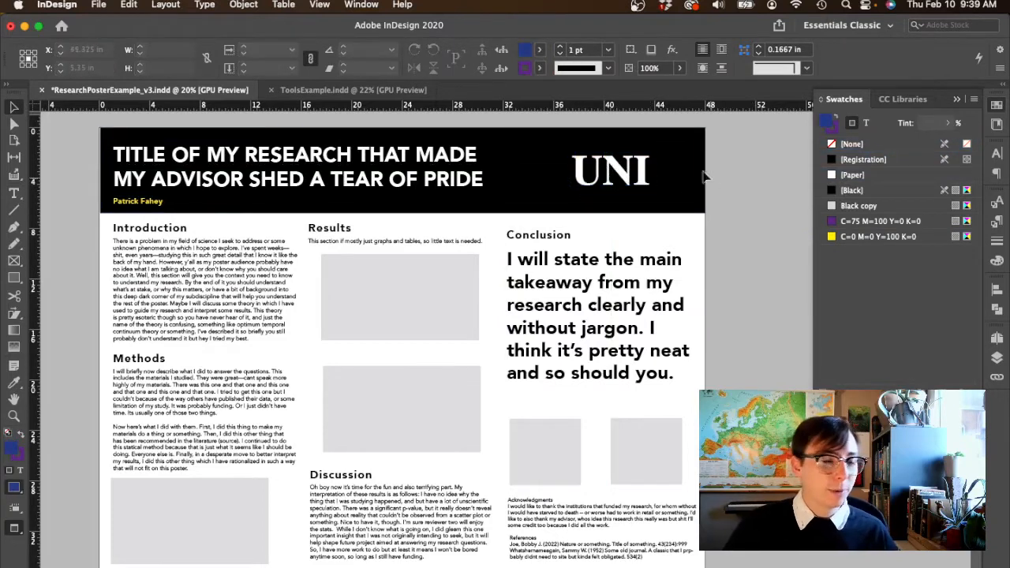
left_click(628, 179)
left_click(760, 210)
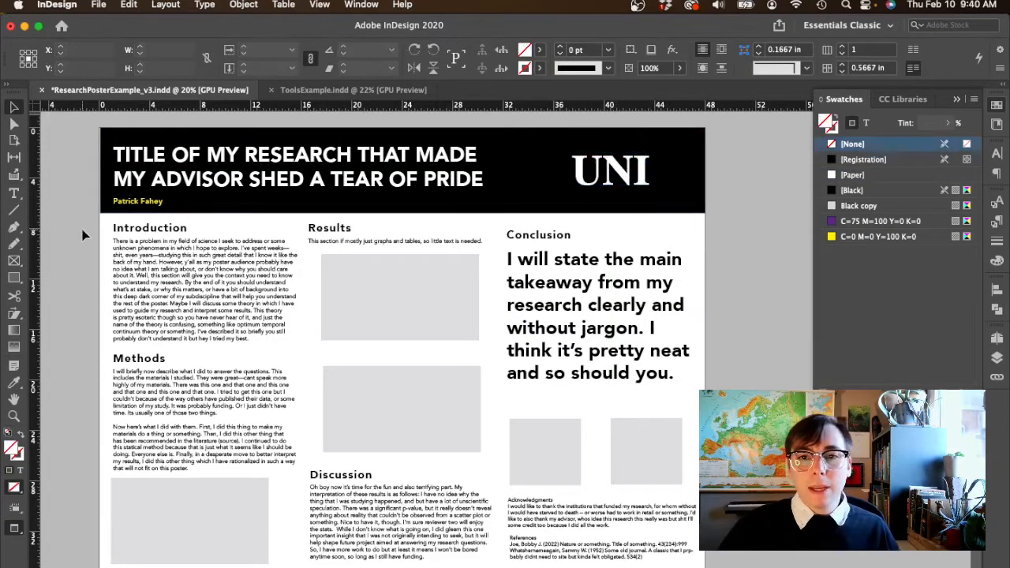
- Try the dark gray Black copy 2 fill on the header with a black rectangle layered behind the UNI logo
left_click(526, 203)
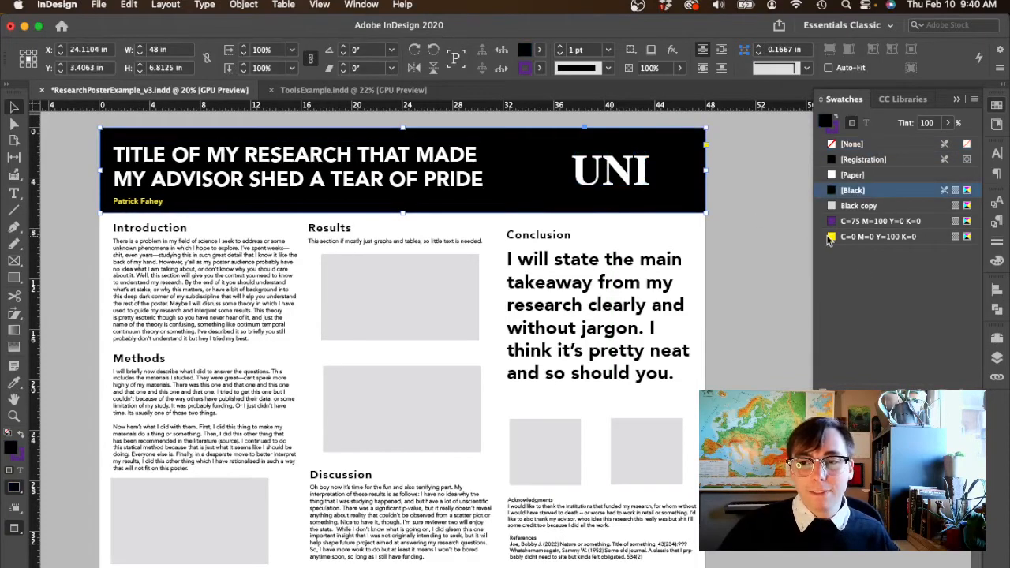
left_click(765, 225)
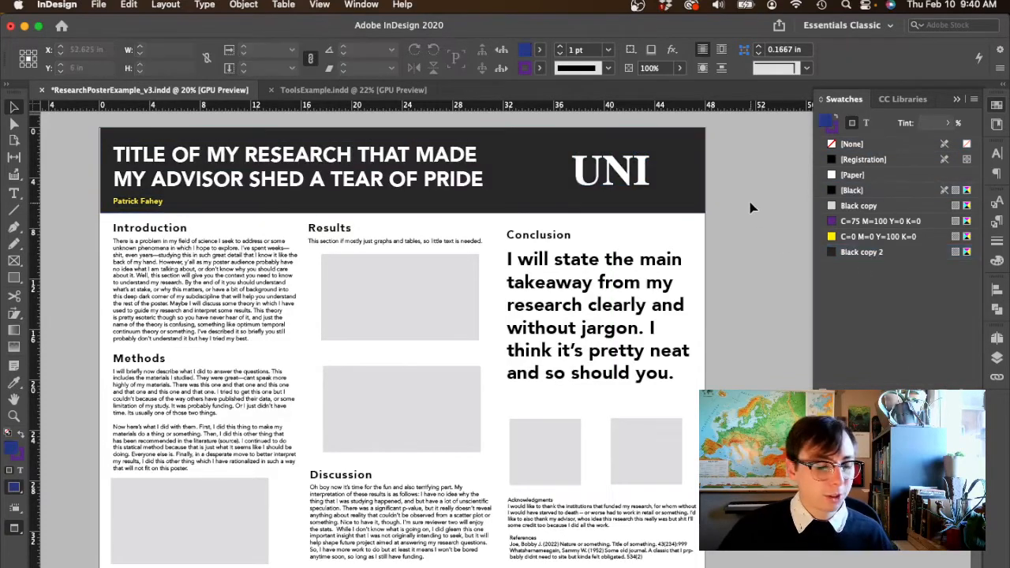
key("m")
left_click_drag(562, 143, 662, 196)
key("super+shift+[")
key("v")
left_click(695, 184)
key("super+shift+[")
left_click(764, 231)
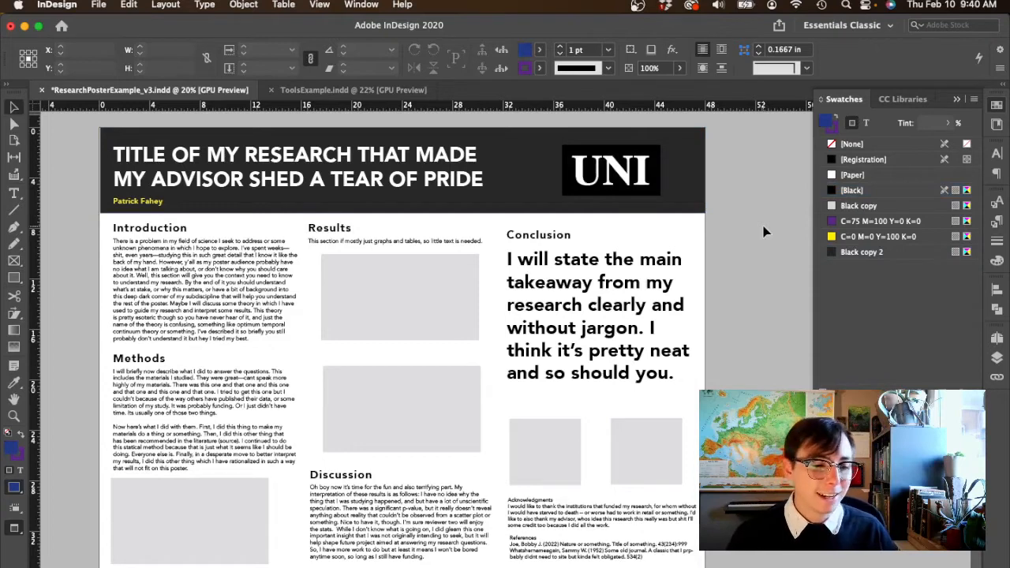
left_click(699, 180)
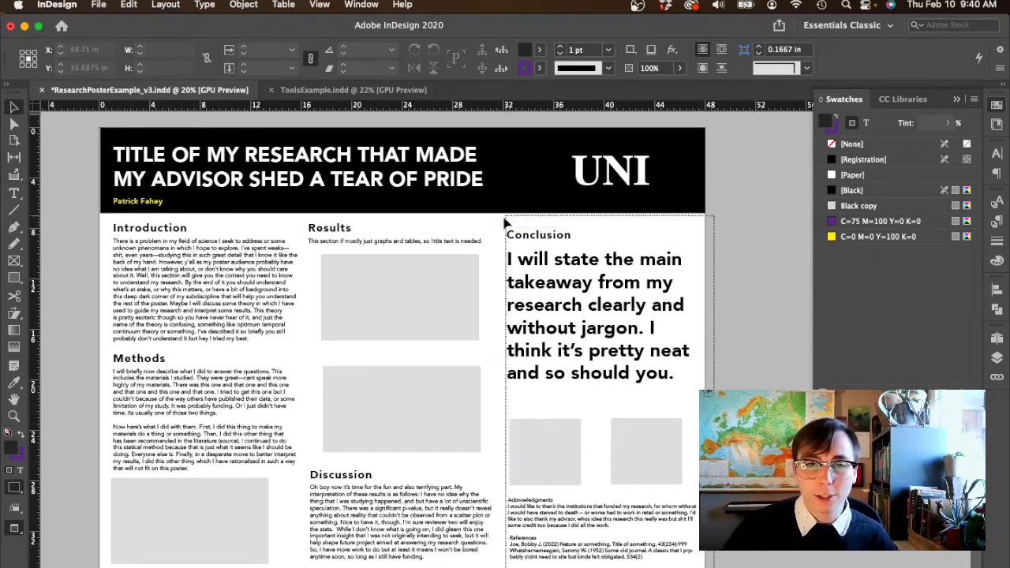
- Draw a rectangle over the Conclusion column below the header and narrow it from its inner edge to about 16.2 in wide
left_click_drag(498, 216, 498, 217)
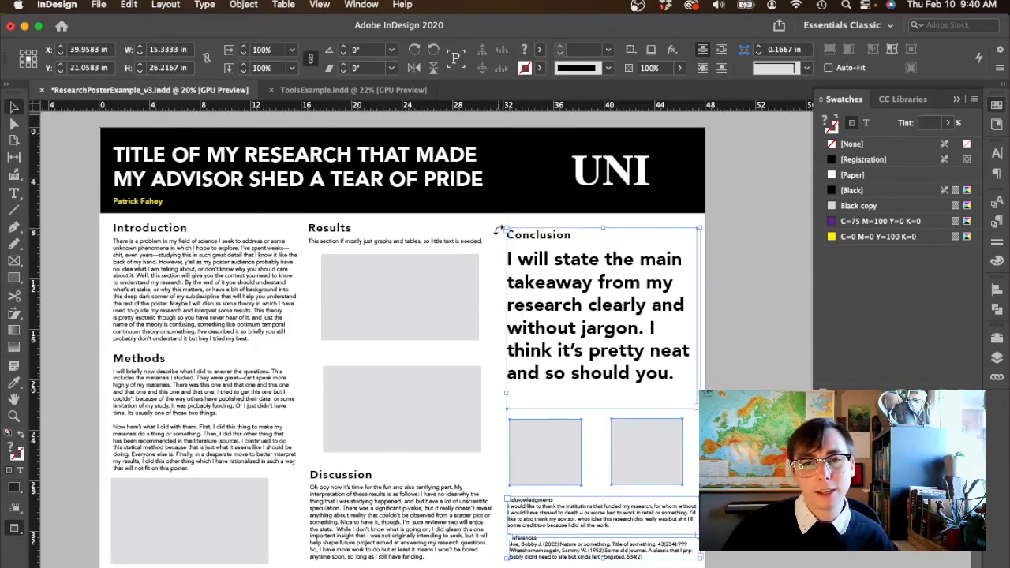
left_click(491, 228)
key("m")
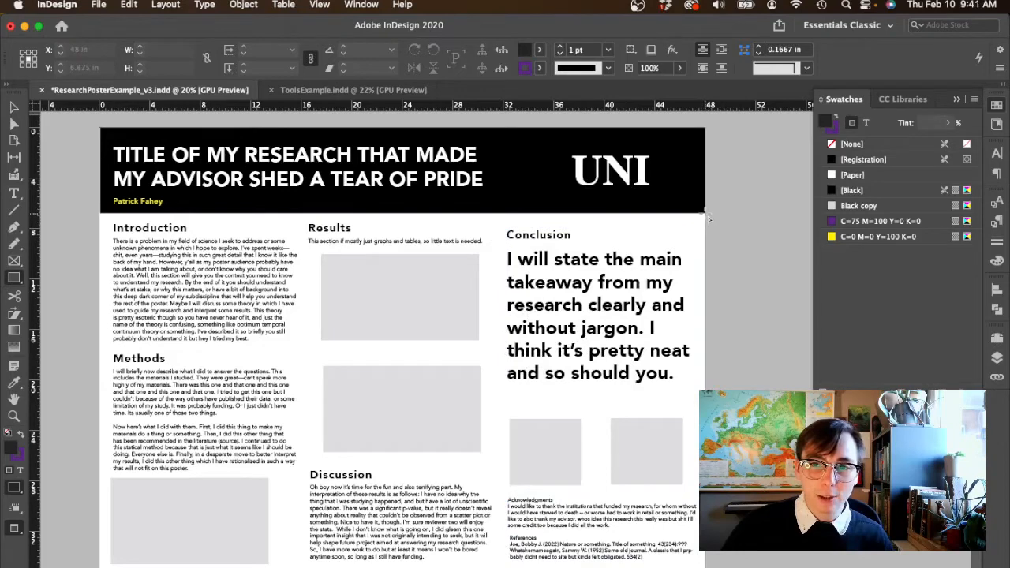
mouse_move(709, 219)
left_mouse_down()
mouse_move(700, 271)
mouse_move(546, 458)
mouse_move(497, 567)
left_mouse_up()
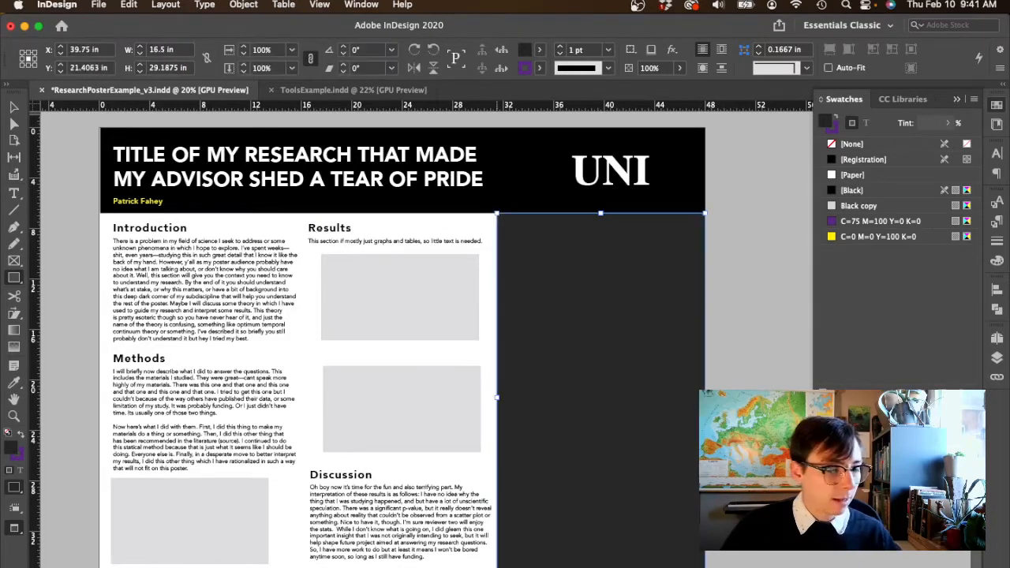
key("w")
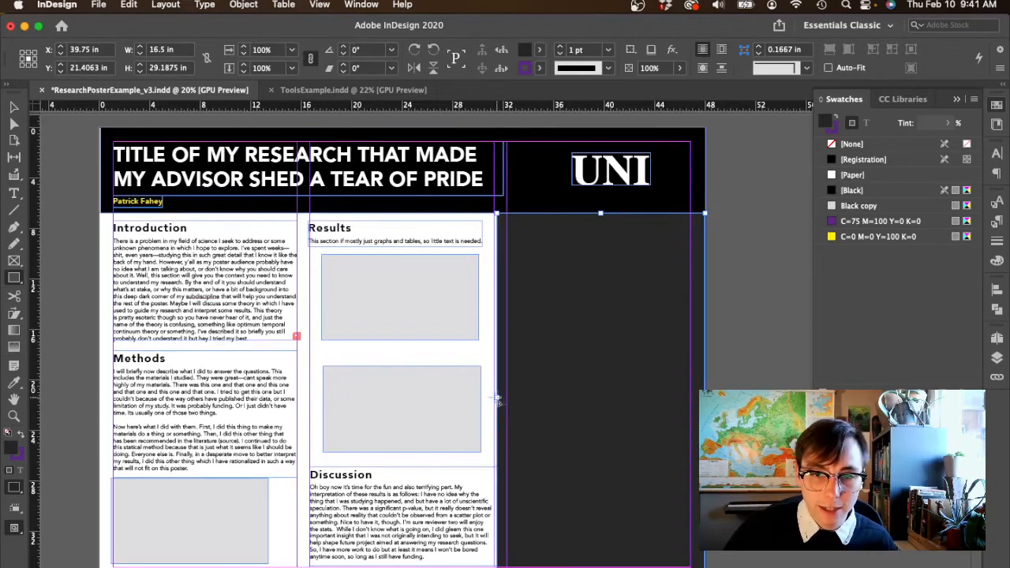
left_click(13, 107)
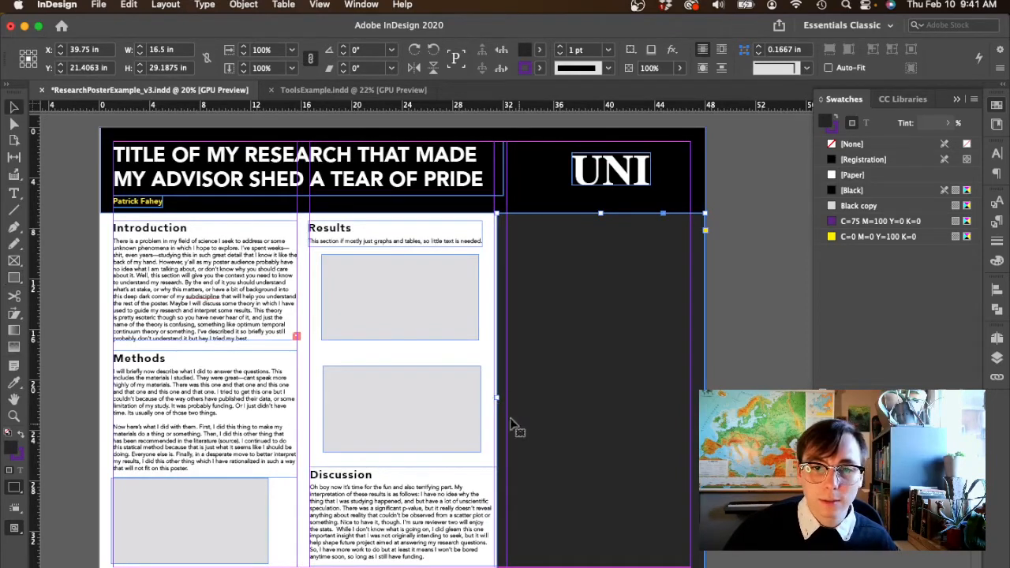
left_click_drag(499, 402, 502, 401)
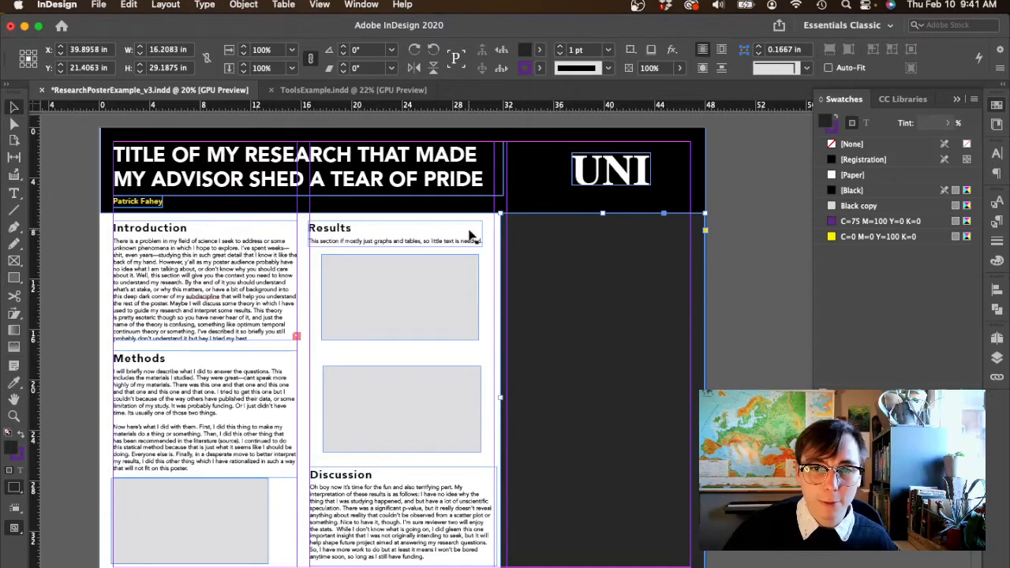
- Fill the Conclusion column rectangle with the purple C=75 M=100 Y=0 K=0 swatch, send it to the back, and preview the poster without guides
left_click(831, 223)
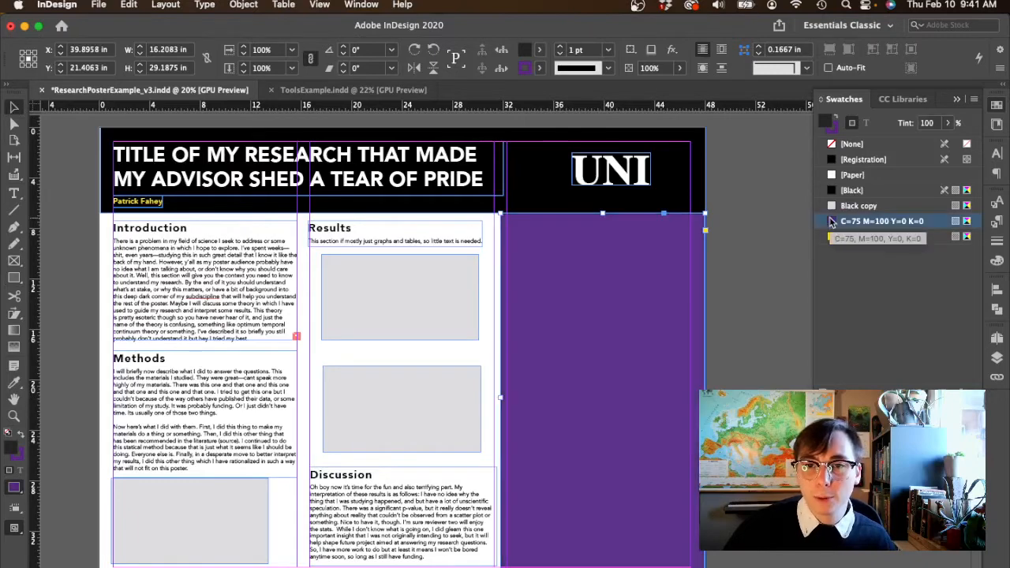
key("super+shift+bracketleft")
left_click(744, 275)
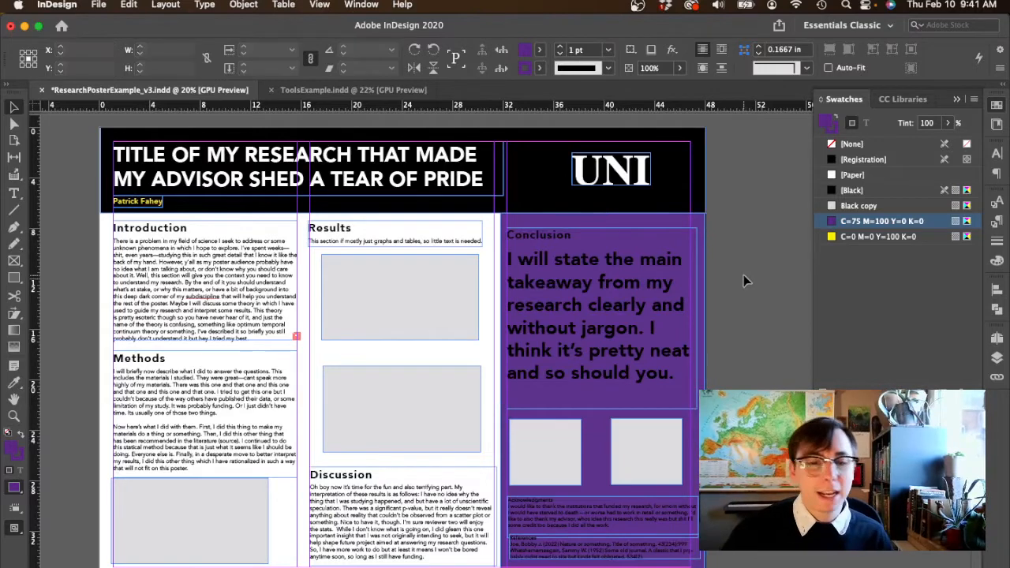
key("w")
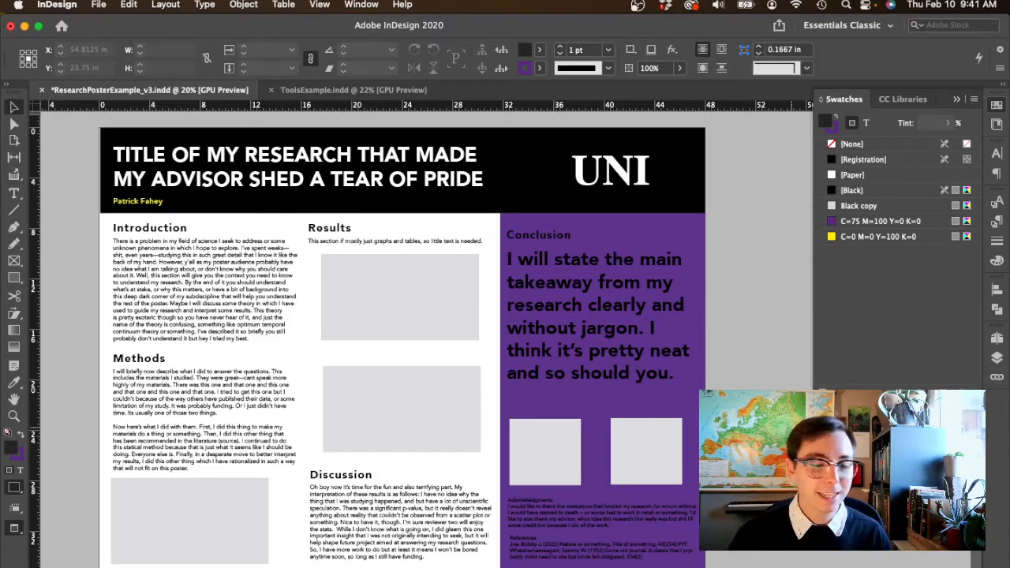
- Darken the Conclusion column rectangle by duplicating its purple swatch and setting the copy's black value to 65%
left_click(697, 406)
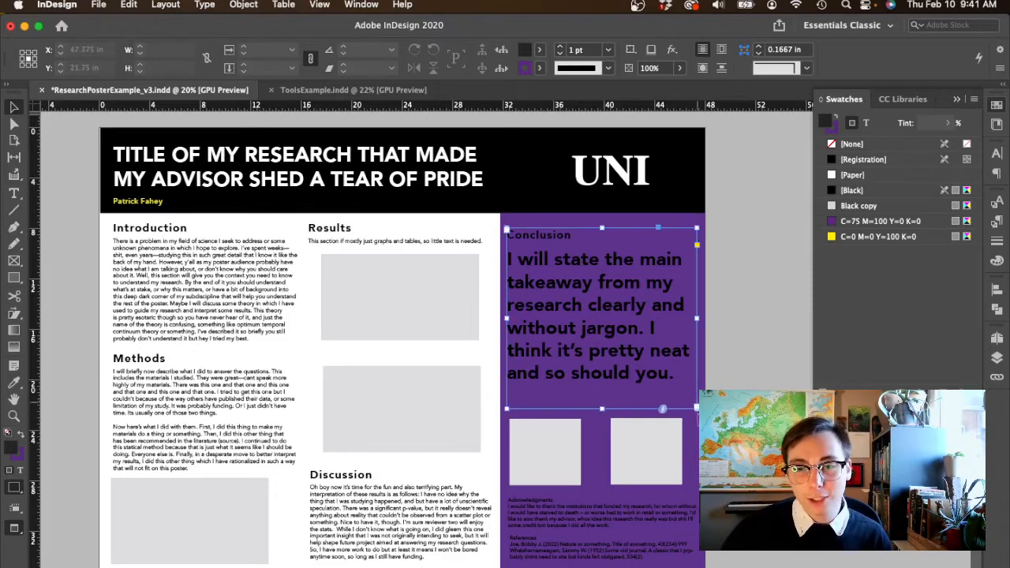
left_click(671, 465)
left_click(832, 222)
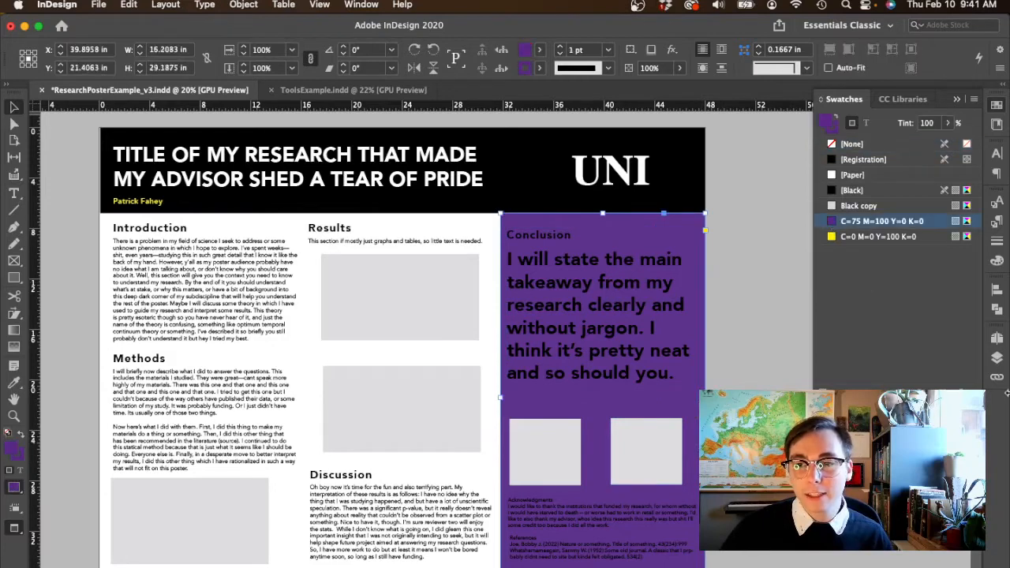
left_click(956, 395)
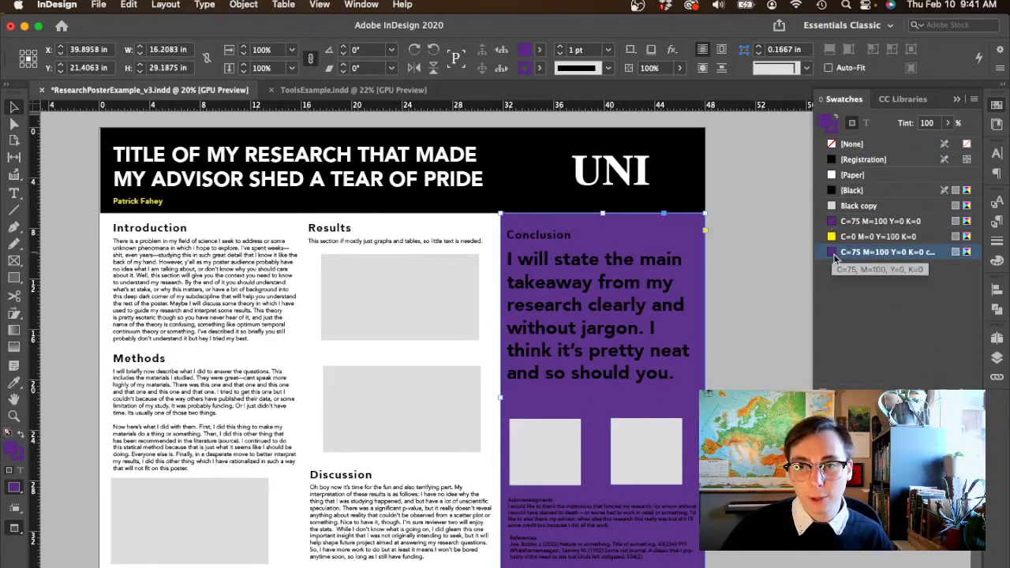
double_click(835, 254)
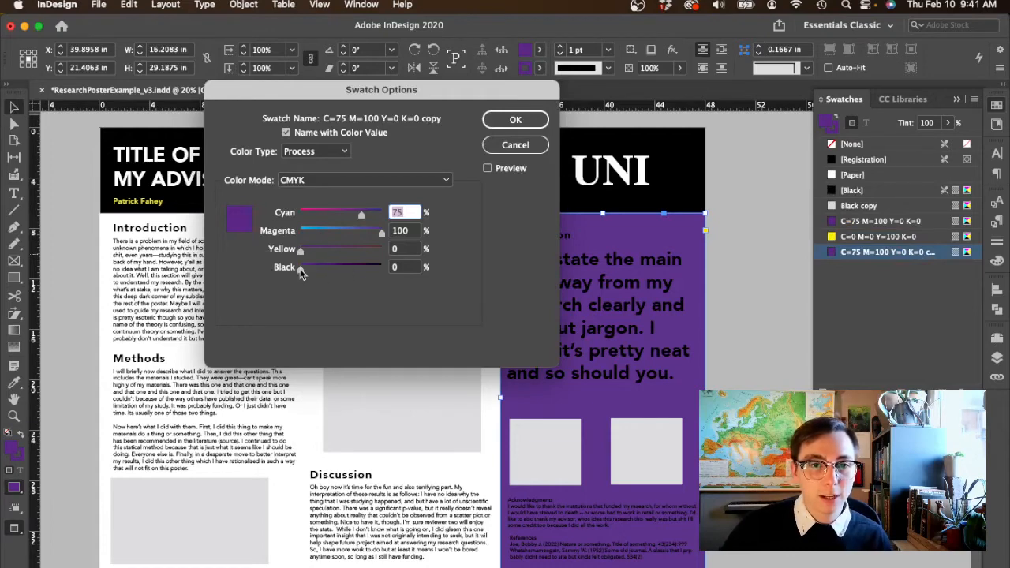
left_click_drag(301, 272, 352, 273)
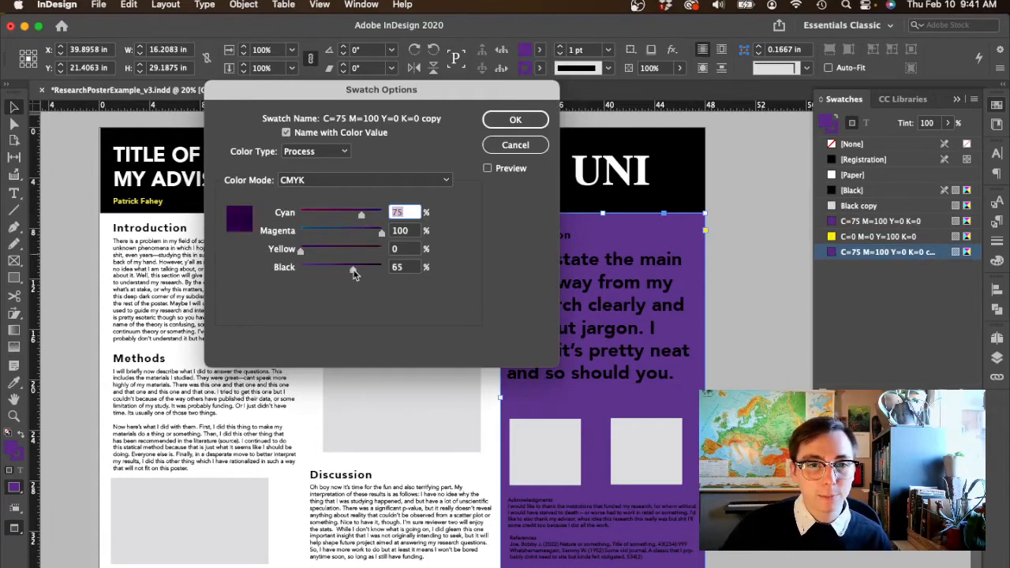
left_click(515, 119)
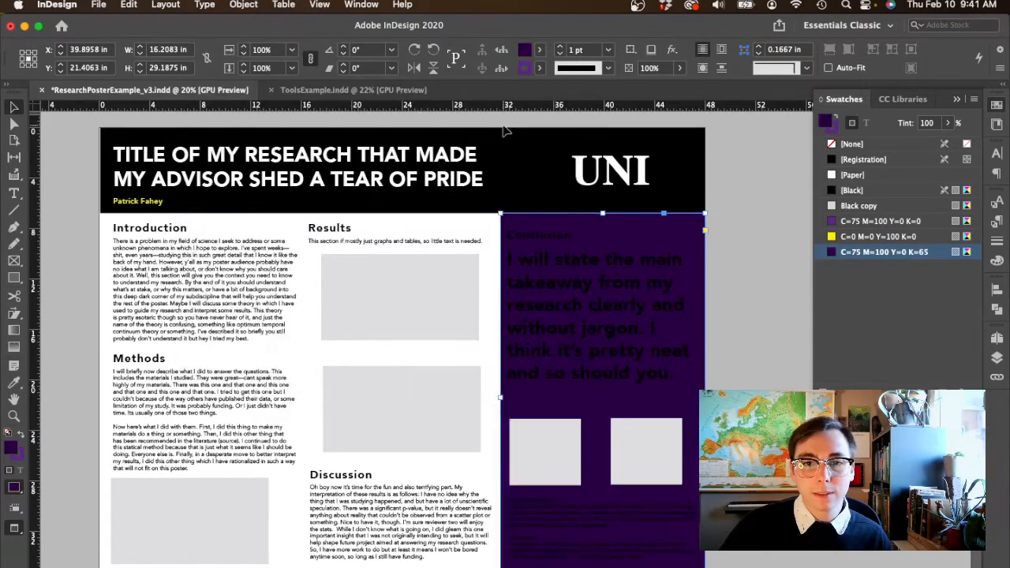
- Recolor the Conclusion takeaway text with the white [Paper] swatch and its heading with the yellow C=0 M=0 Y=100 K=0 swatch
double_click(618, 323)
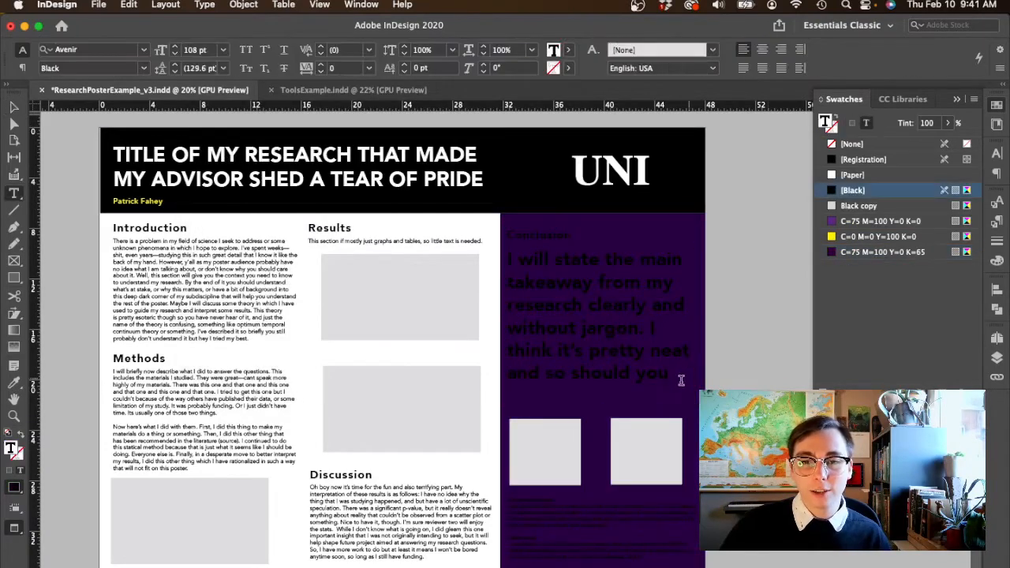
left_click_drag(681, 377, 675, 224)
left_click(830, 177)
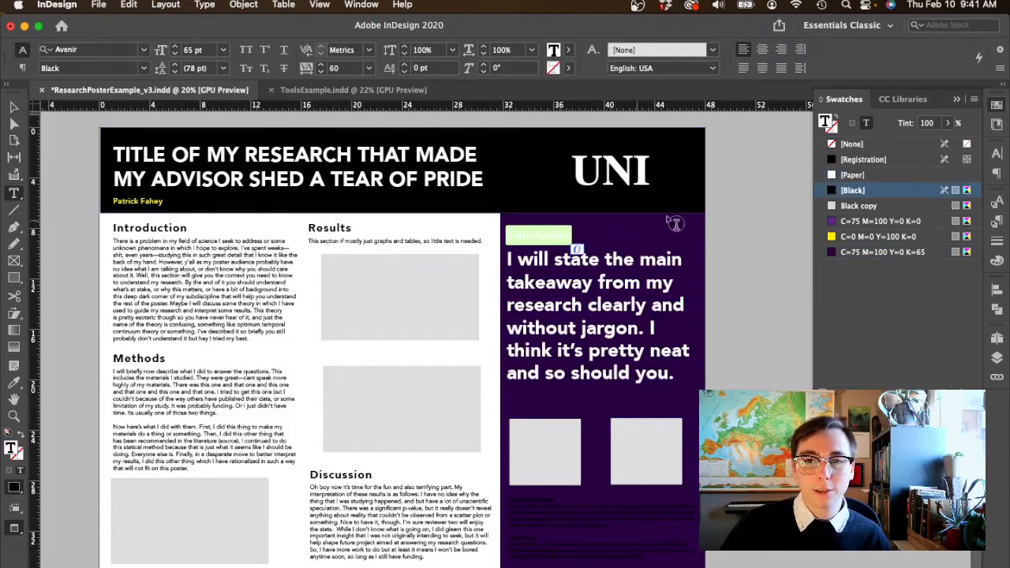
left_click(832, 238)
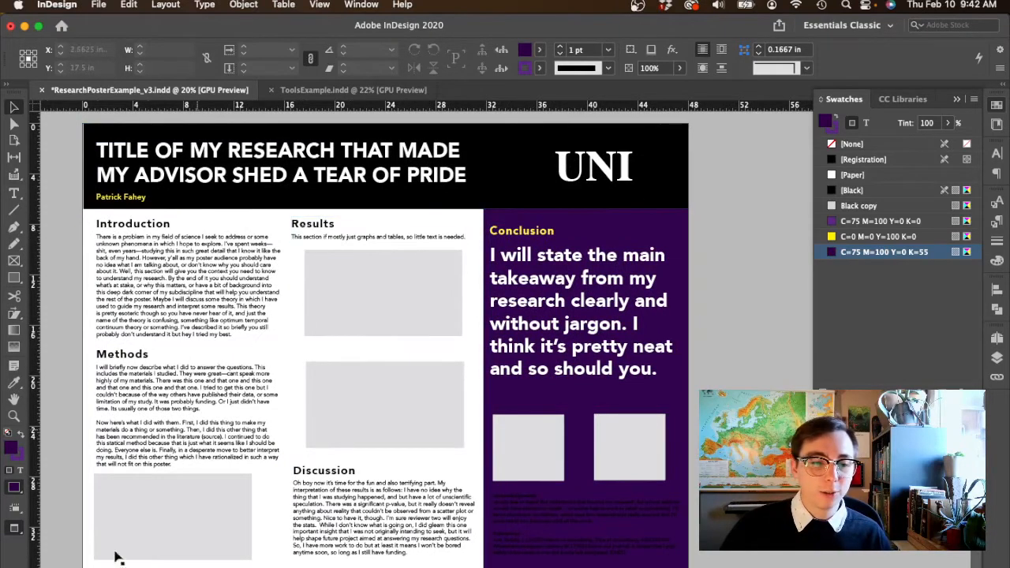
- Draw a 48 in wide, about 0.6 in tall strip directly below the header and fill it with purple C=75 M=100 Y=0 K=0
key("m")
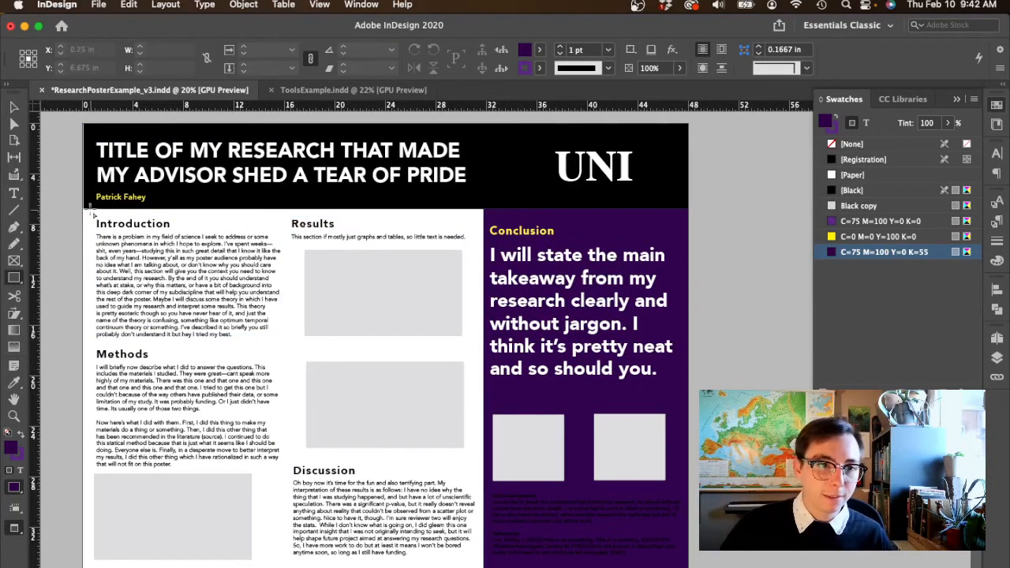
mouse_move(84, 209)
left_mouse_down()
mouse_move(142, 224)
mouse_move(687, 220)
left_mouse_up()
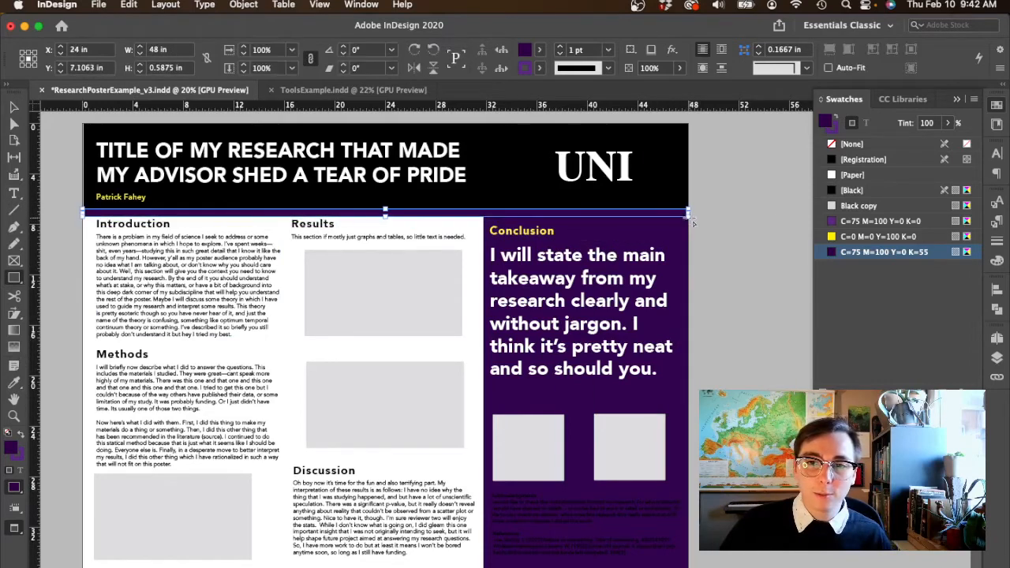
left_click(833, 222)
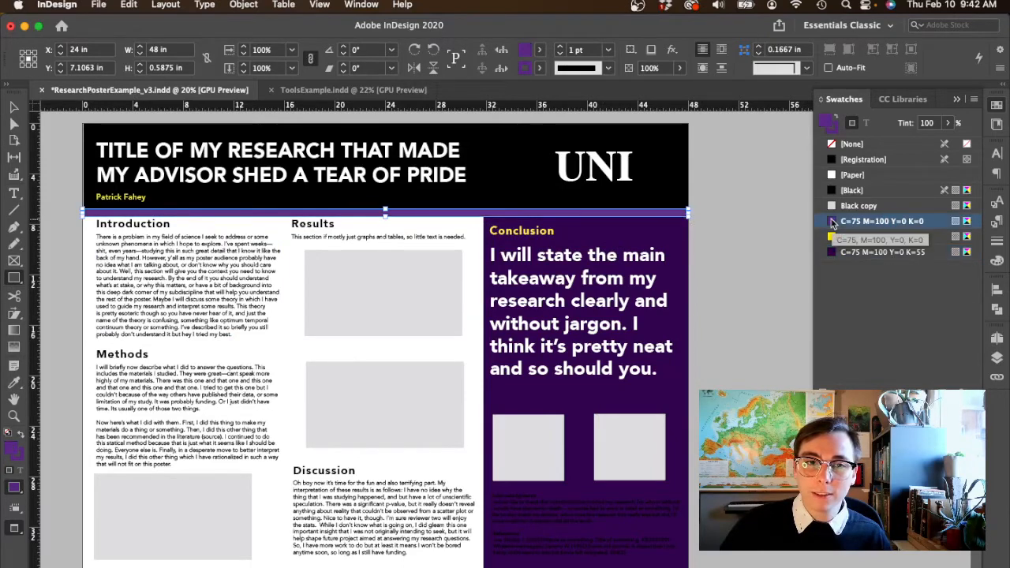
- Thin the purple strip below the header to about 0.31 in tall by raising its lower edge, and view the whole poster
scroll(404, 246, "up", 5)
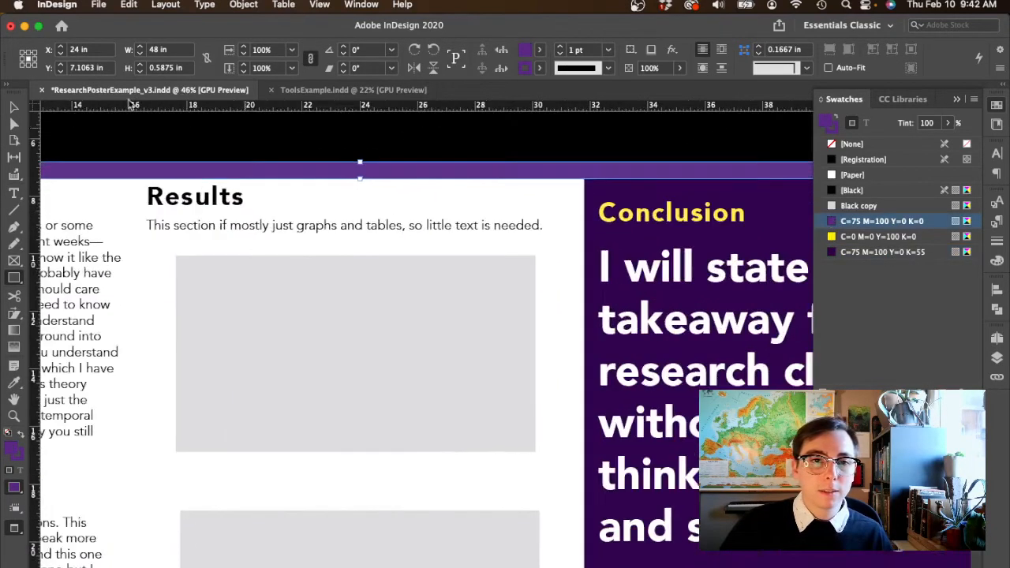
left_click(12, 104)
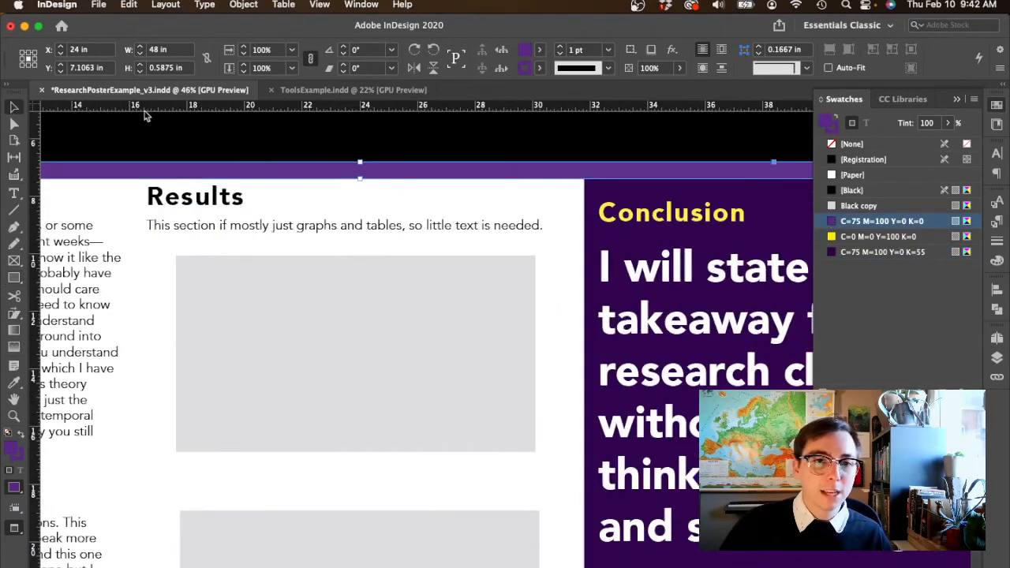
left_click_drag(361, 170, 363, 170)
left_click(363, 183)
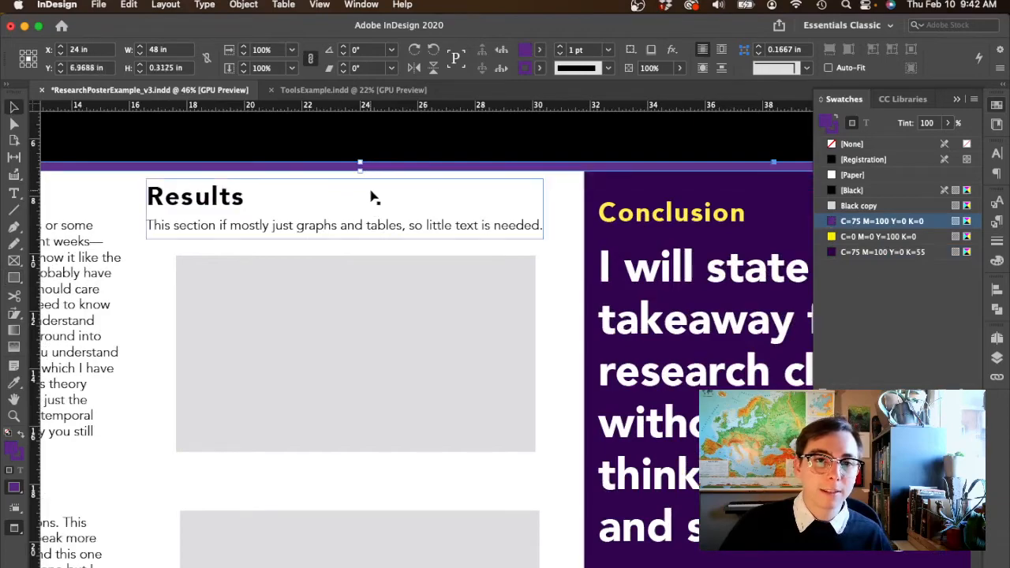
left_click(565, 240)
key("super+0")
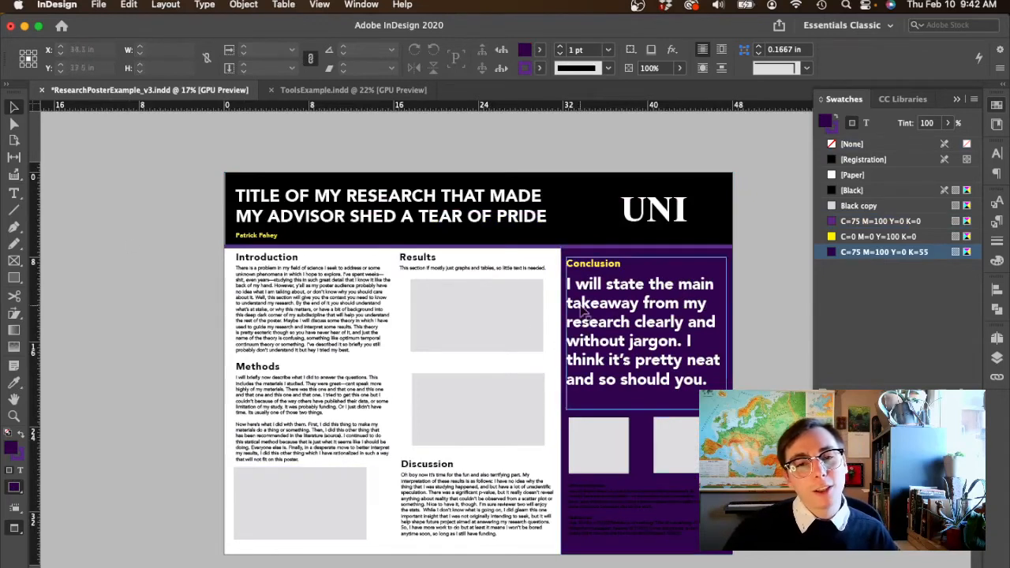
- Extend the Introduction text frame to about 11.1 in tall to fit its overset text and shift the Methods section down
left_click(286, 386)
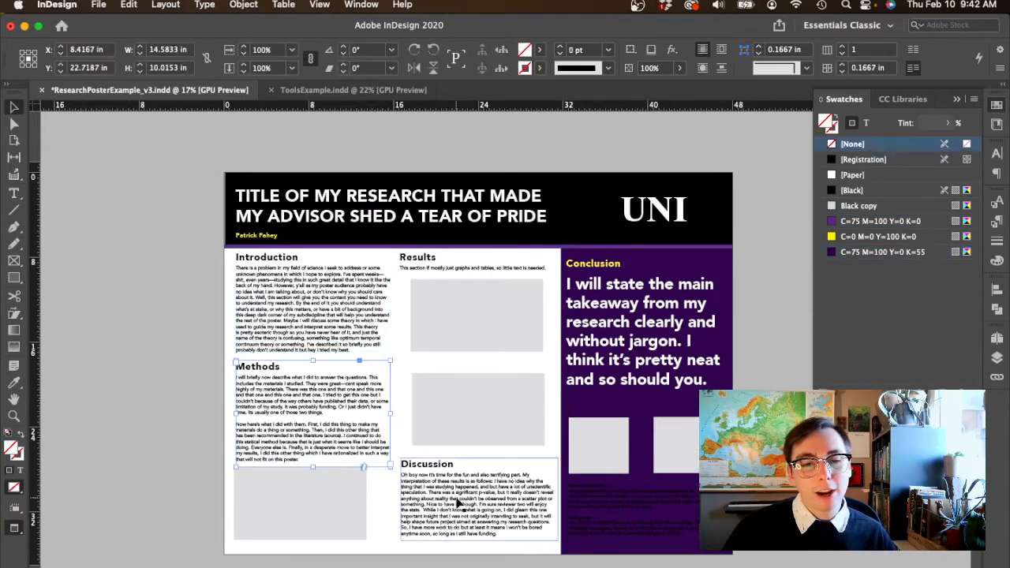
left_click(458, 487)
left_click(431, 261)
left_click(385, 278)
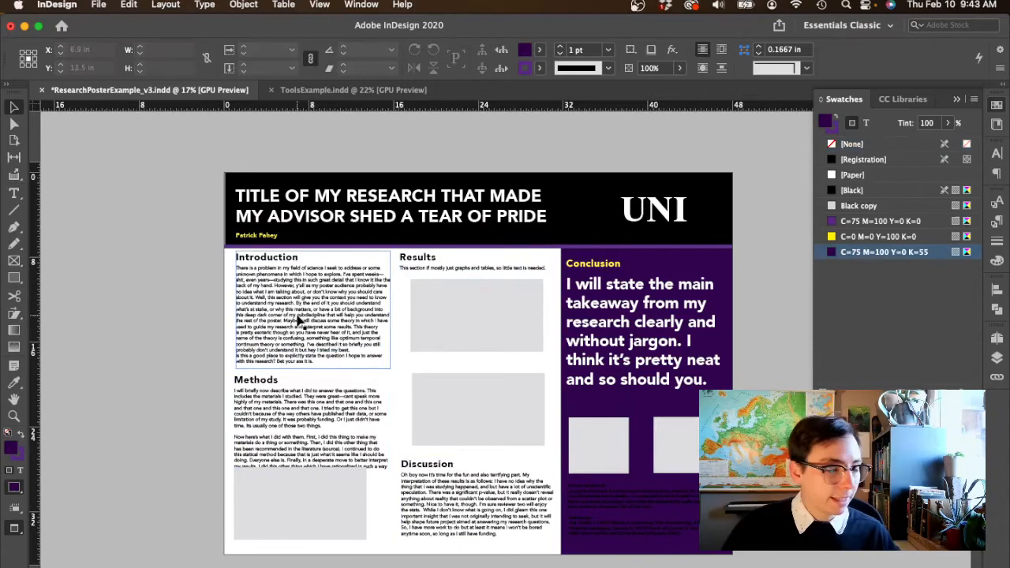
left_click(302, 332)
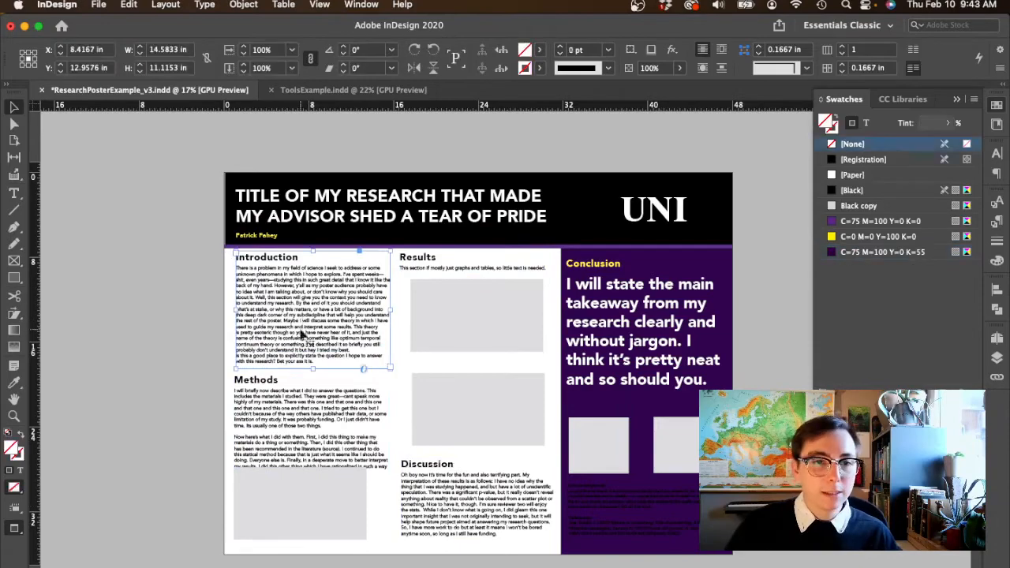
left_click(180, 341)
- Select the Introduction and Results text frames together and nudge them down to leave space below the purple strip
scroll(237, 350, "up", 5)
left_click(374, 269)
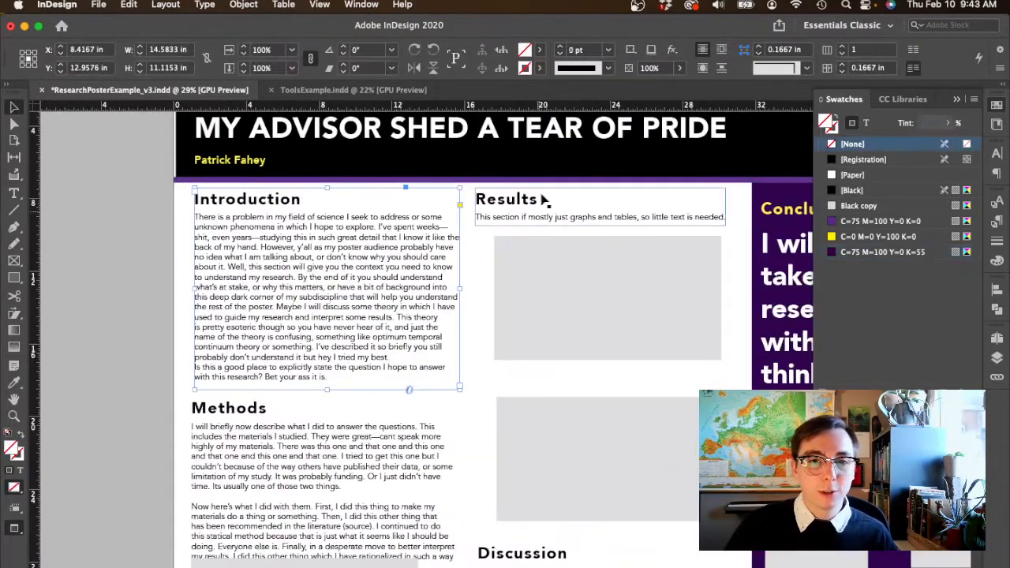
left_click(537, 209, "shift")
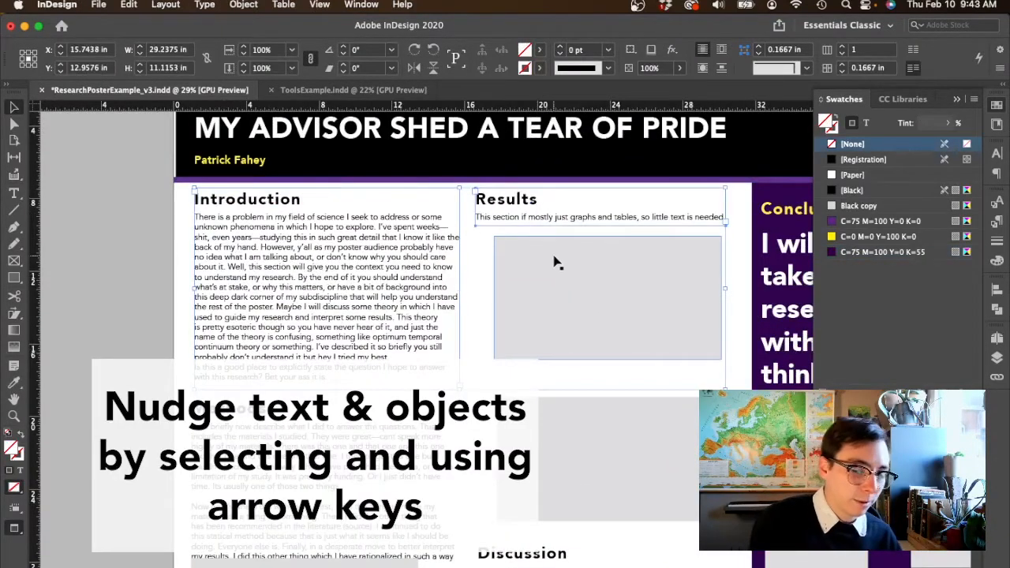
key("shift+Down")
key("shift+Down")
key("shift+Down")
key("shift+Down")
key("shift+Down")
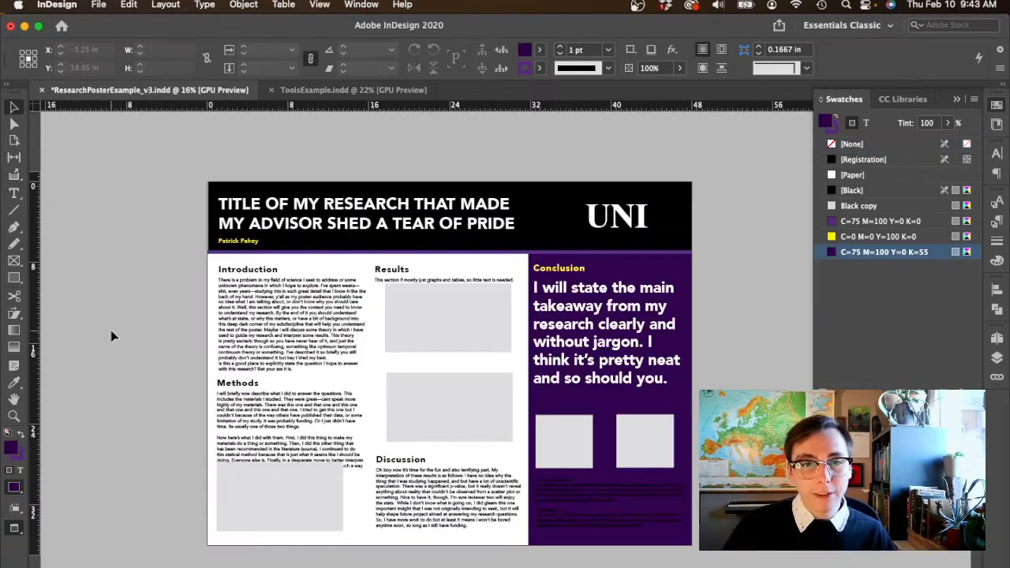
- Move the gray placeholder under Methods down until it clears the section's text
scroll(110, 330, "up", 5)
scroll(110, 329, "down", 1)
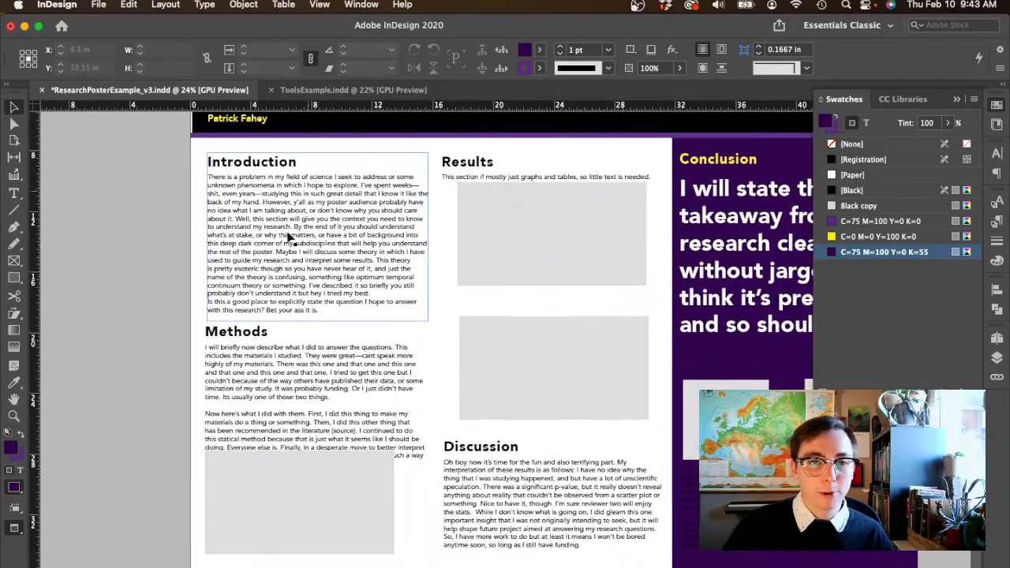
left_click(310, 529)
left_click_drag(309, 529, 311, 567)
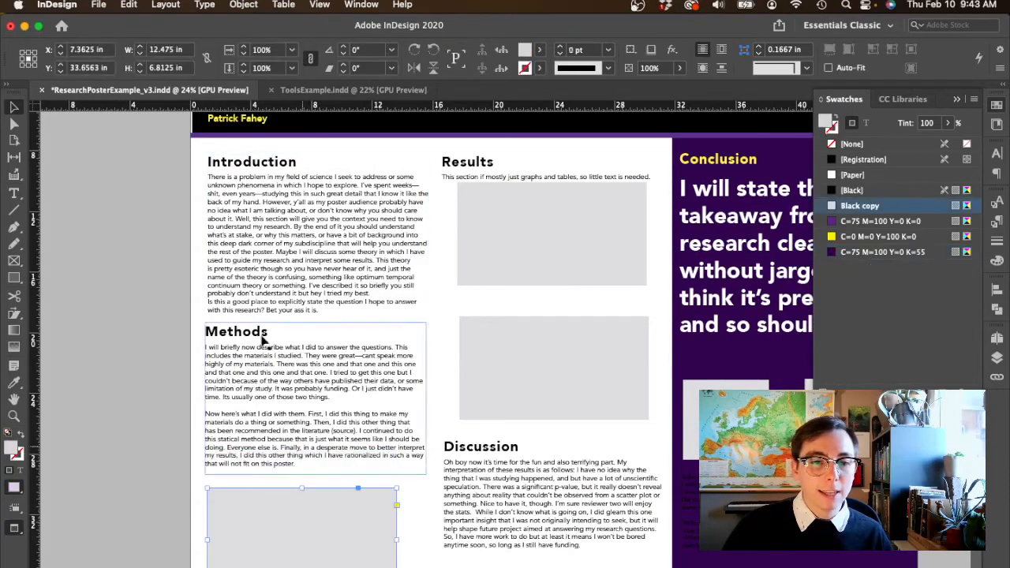
- Try the purple C=75 M=100 Y=0 K=0 swatch on the Introduction, Methods, Results and Discussion headings
double_click(291, 160)
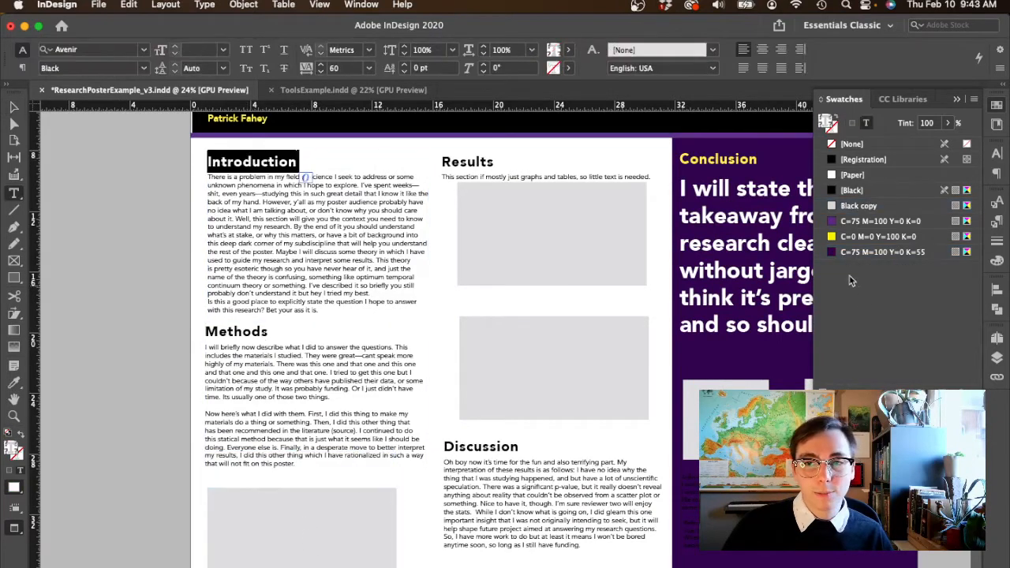
left_click(839, 221)
double_click(237, 333)
left_click(843, 221)
double_click(469, 162)
left_click(843, 221)
double_click(483, 448)
left_click(843, 221)
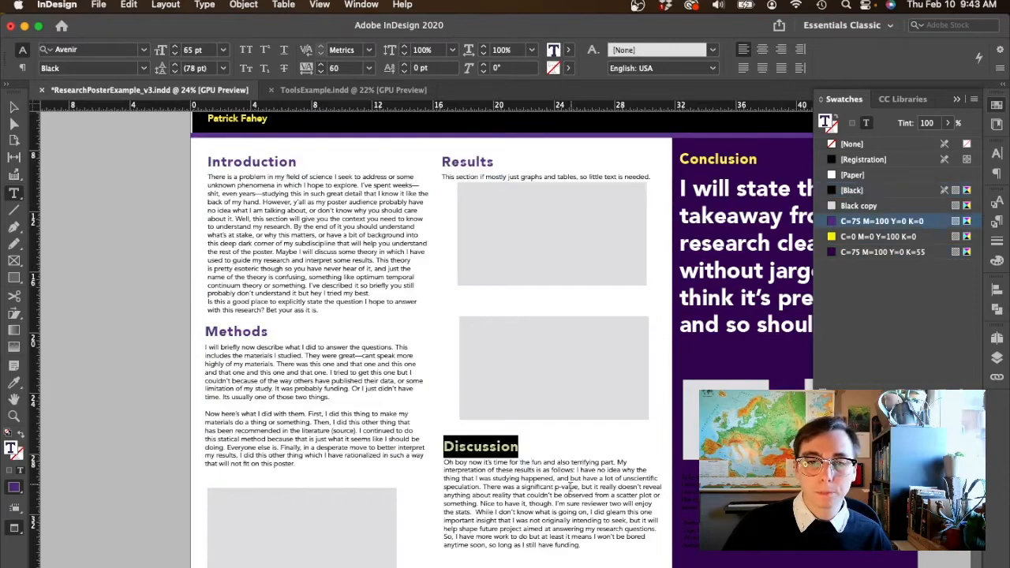
left_click(568, 488)
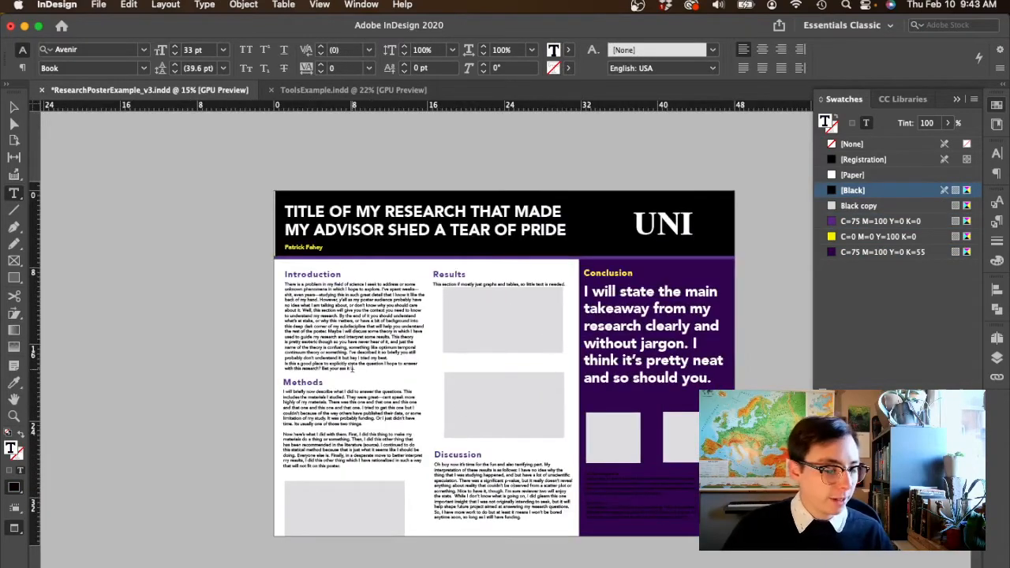
scroll(353, 367, "up", 3)
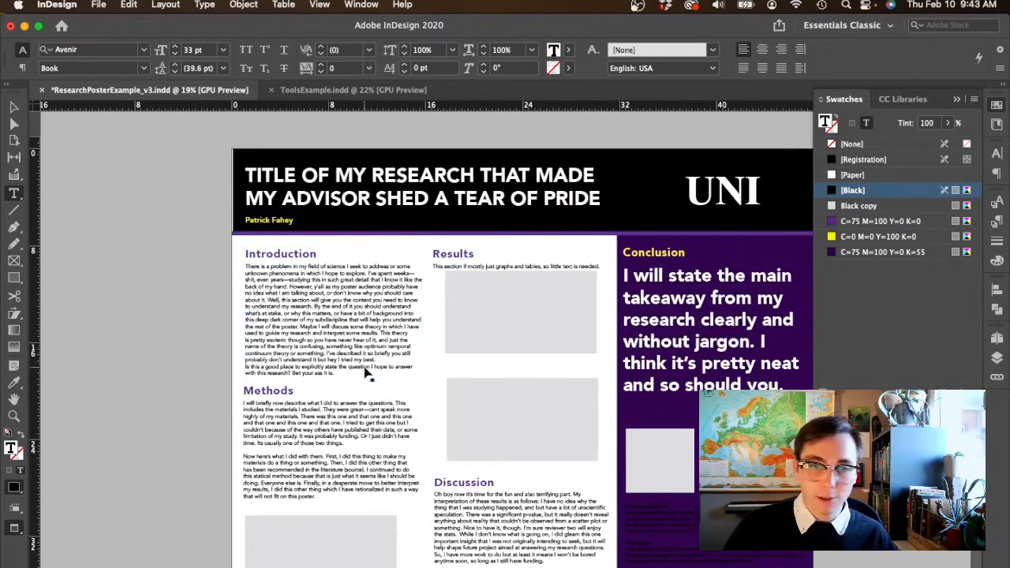
scroll(330, 334, "left", 2)
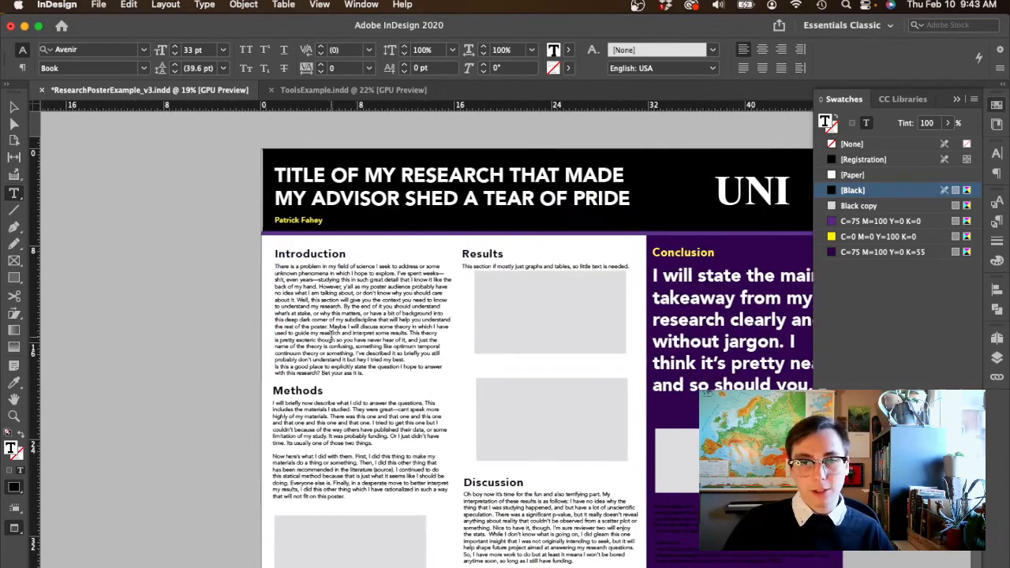
- Draw a rectangle about 14.6 by 1.2 in over the Introduction heading, fill it with yellow, and send it to the back
scroll(330, 335, "up", 5)
key("Escape")
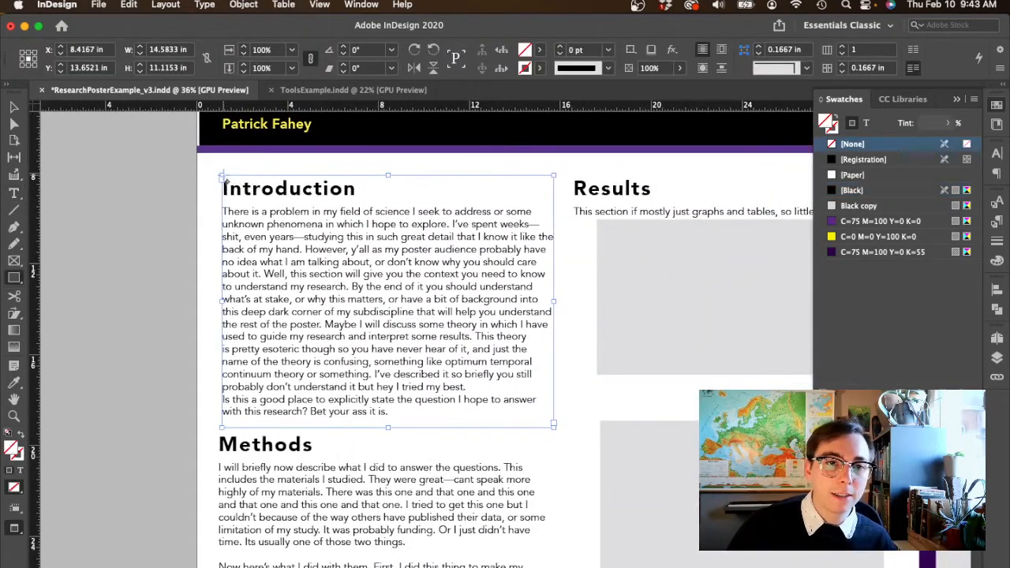
left_click_drag(222, 176, 557, 205)
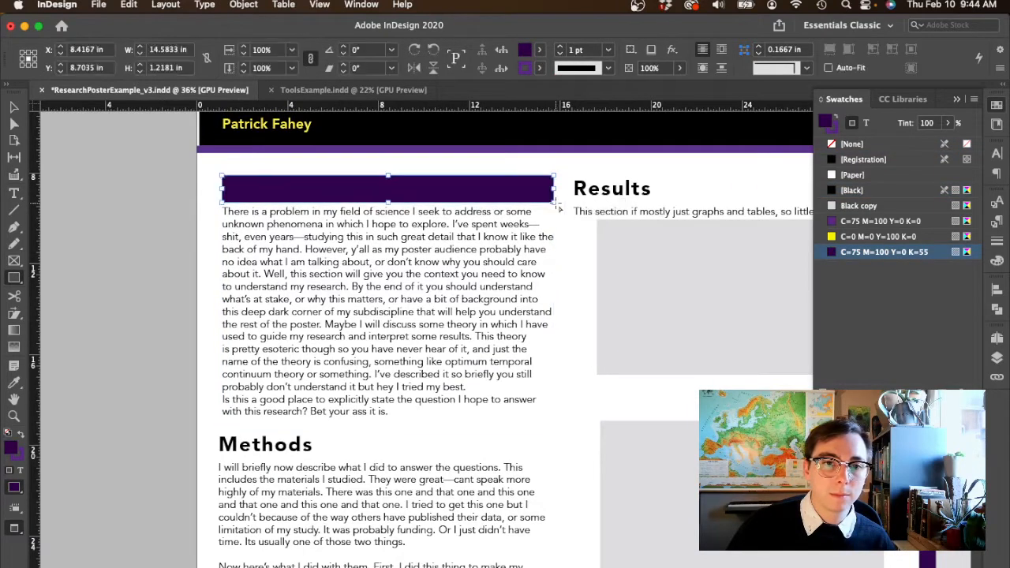
left_click(831, 237)
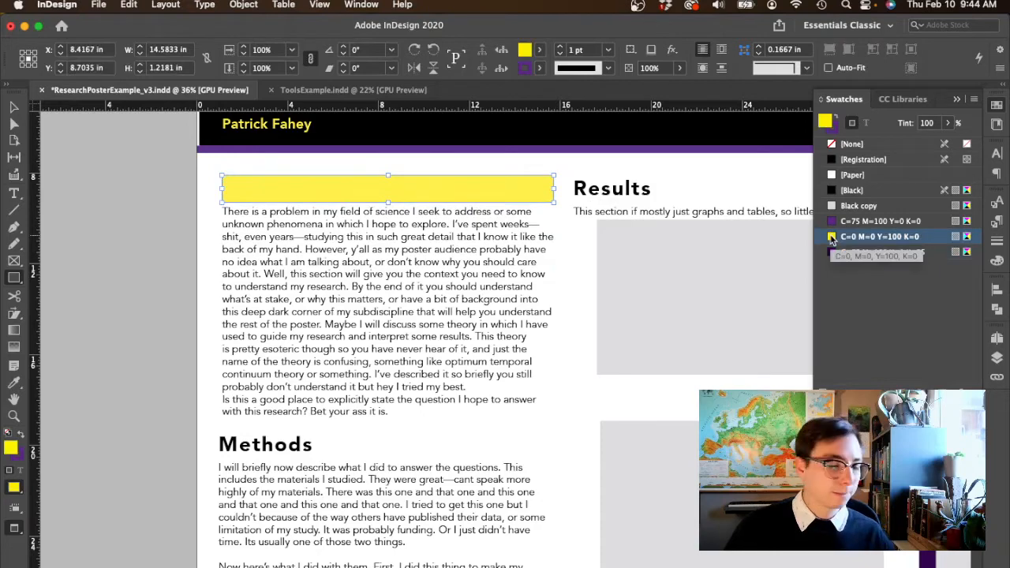
key("super+shift+bracketleft")
left_click(15, 107)
left_click(137, 152)
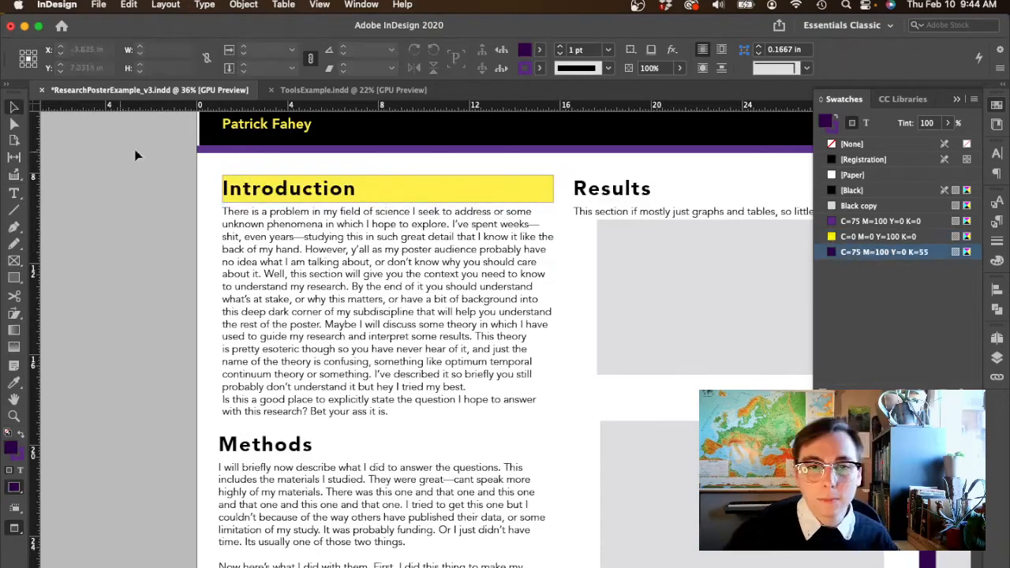
- Remove the purple outline from the yellow bar behind the Introduction heading by setting its stroke to [None]
left_click(538, 194)
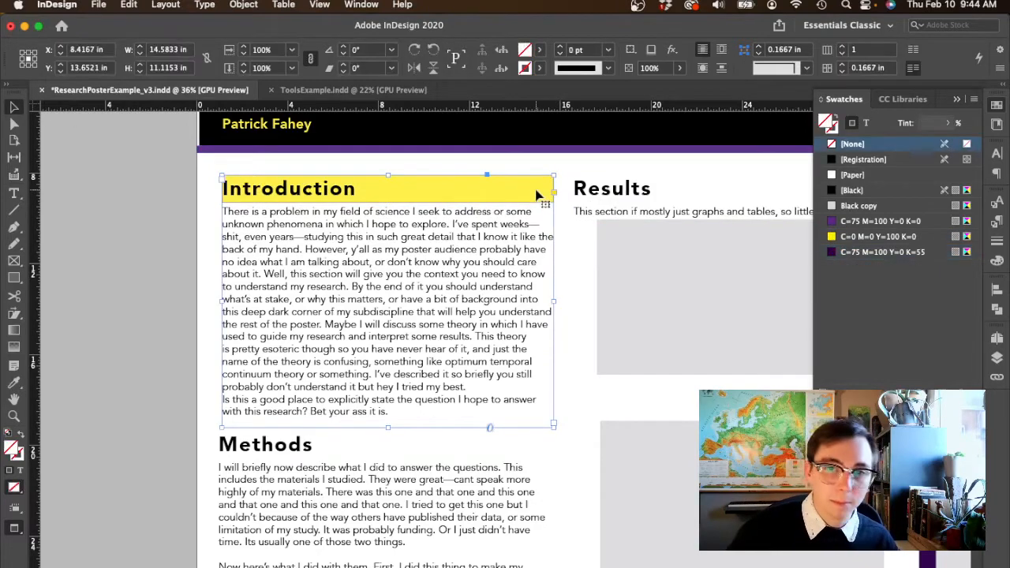
left_click(541, 196, "super")
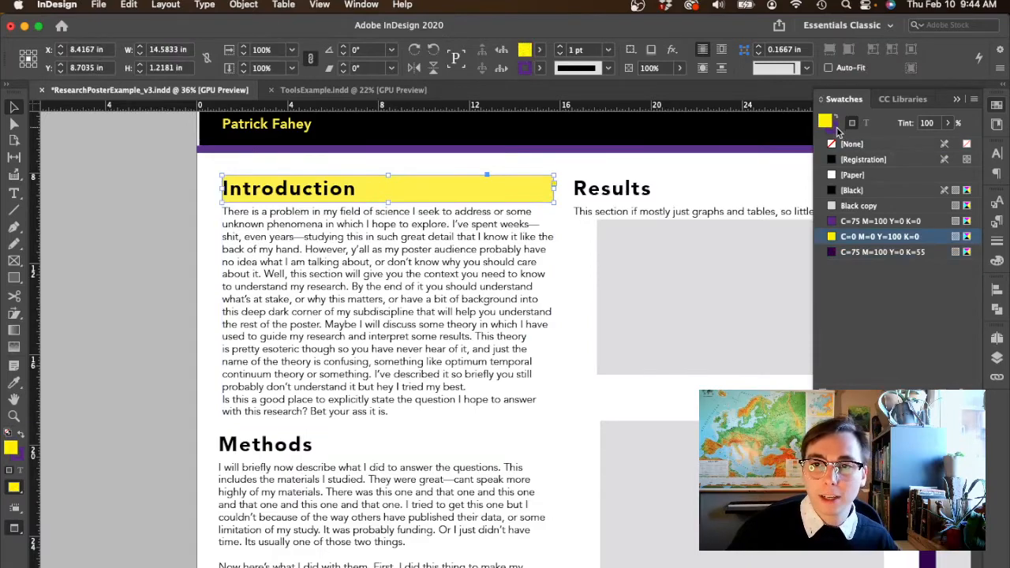
left_click(838, 131)
left_click(848, 148)
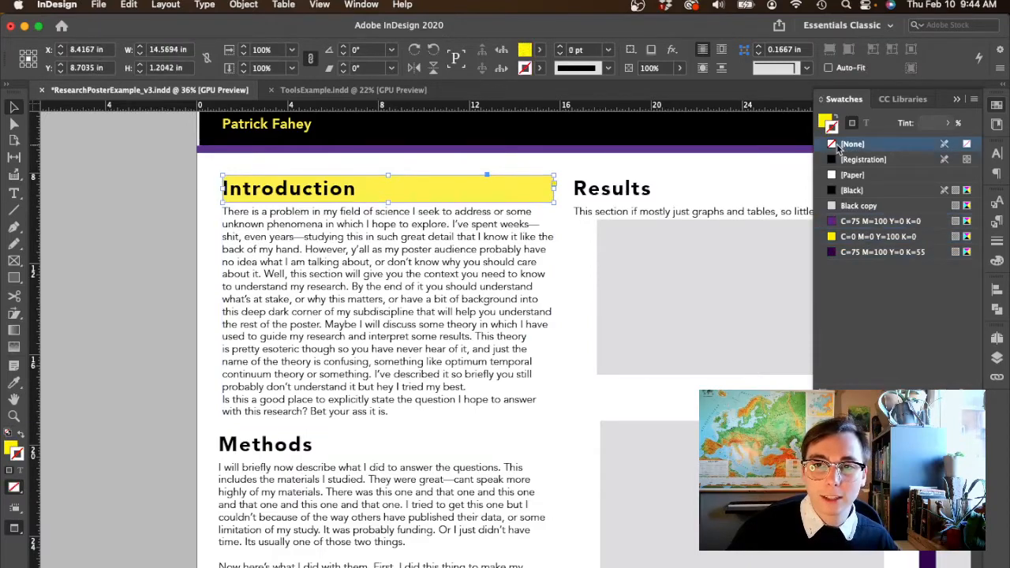
left_click(126, 257)
scroll(126, 258, "down", 5)
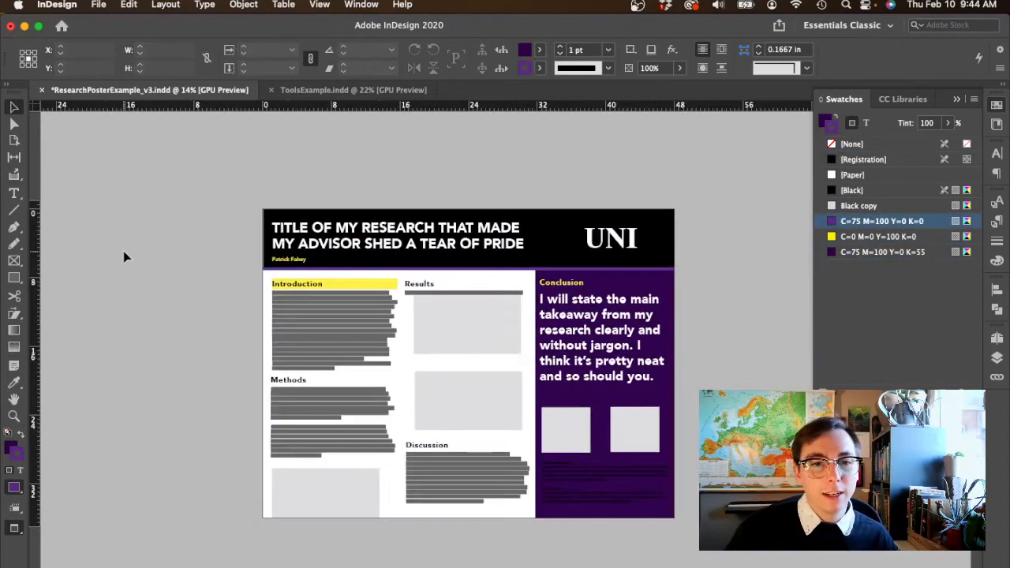
- Select the yellow bar behind the Introduction heading and place copies of it behind the Methods and Results headings
scroll(126, 257, "up", 3)
scroll(124, 256, "up", 3)
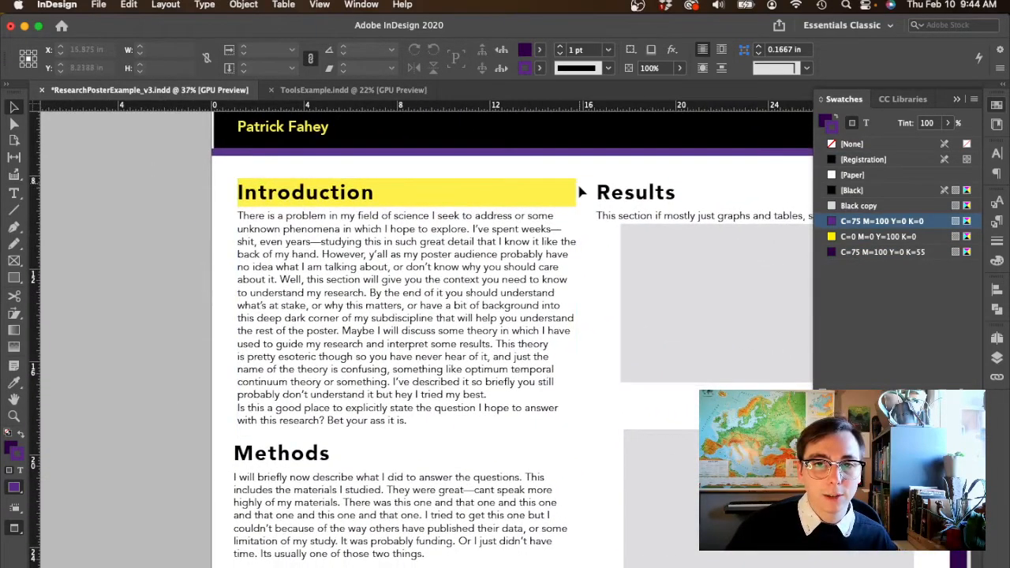
left_click(419, 194)
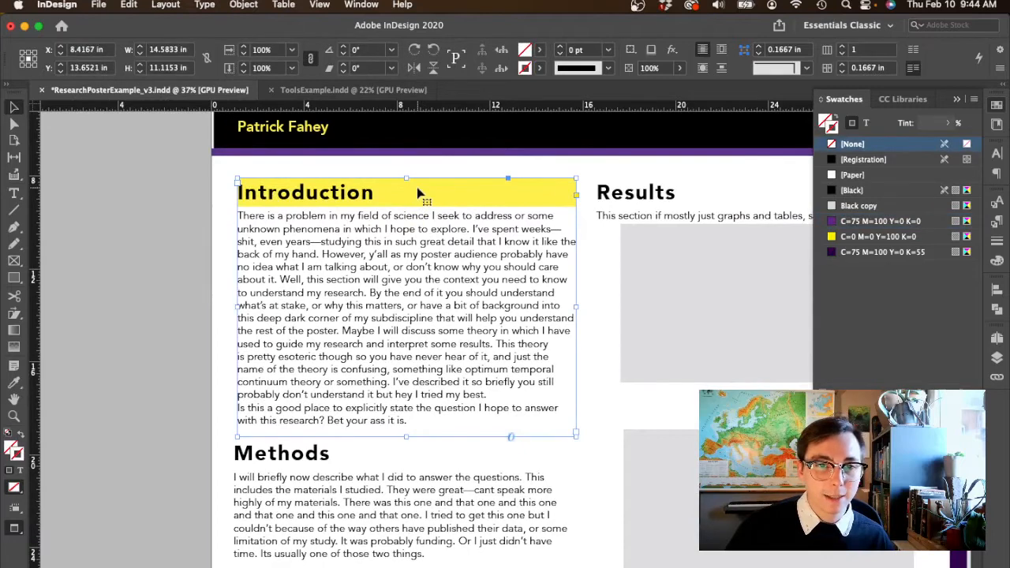
left_click(171, 258)
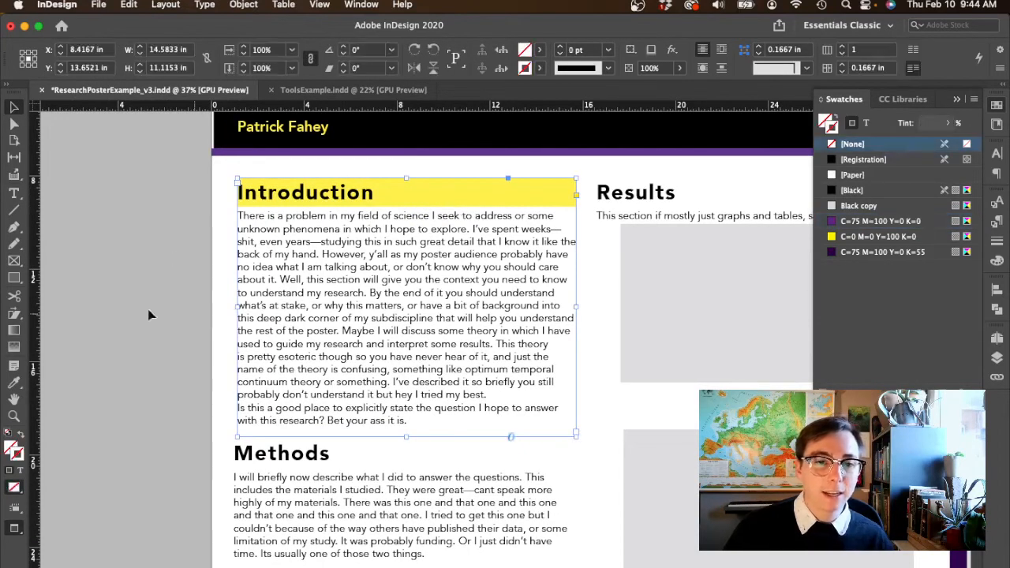
left_click(447, 216, "super")
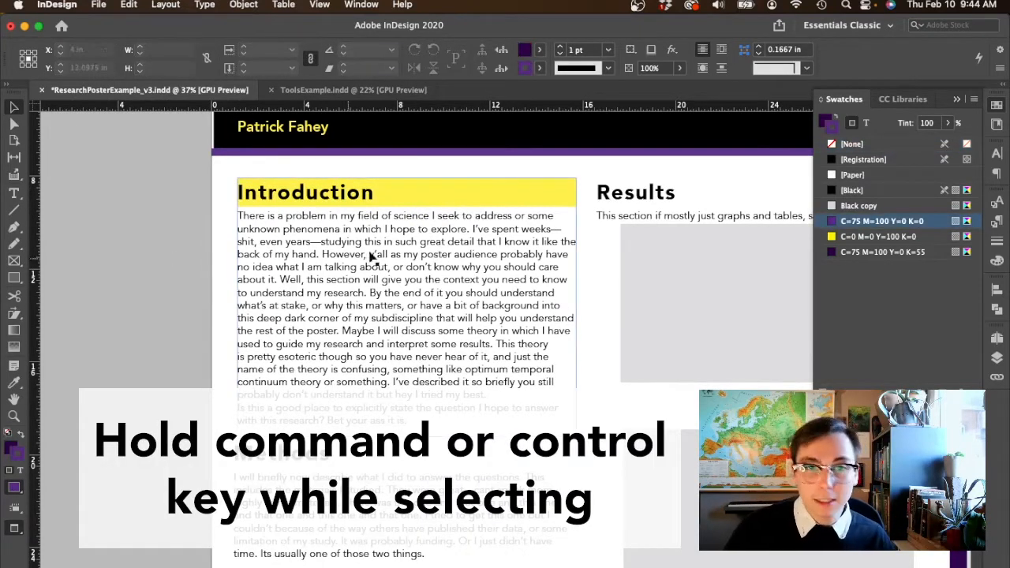
left_click(476, 200, "super")
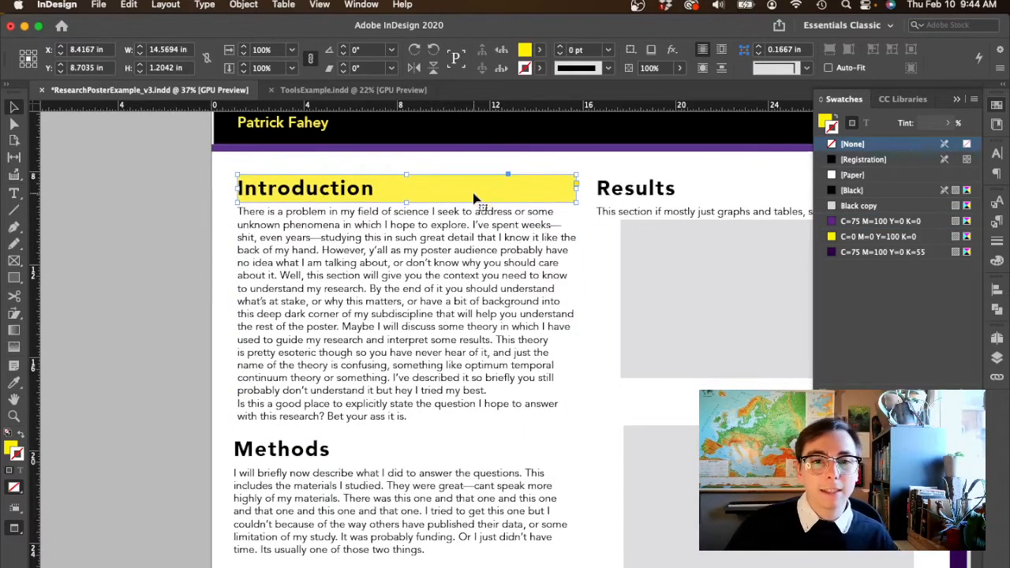
scroll(476, 200, "down", 1)
scroll(485, 167, "down", 1)
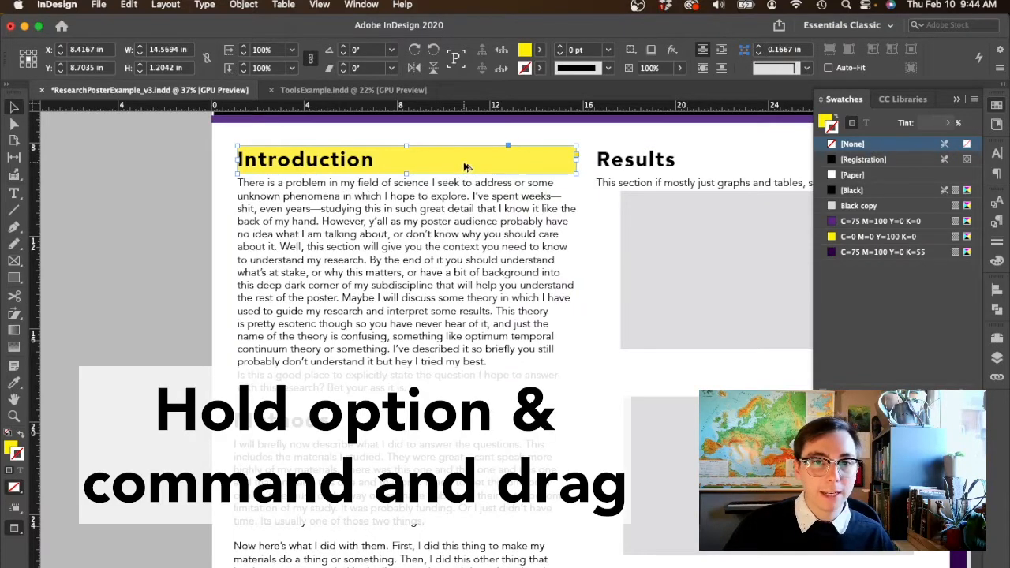
left_click_drag(466, 167, 713, 165)
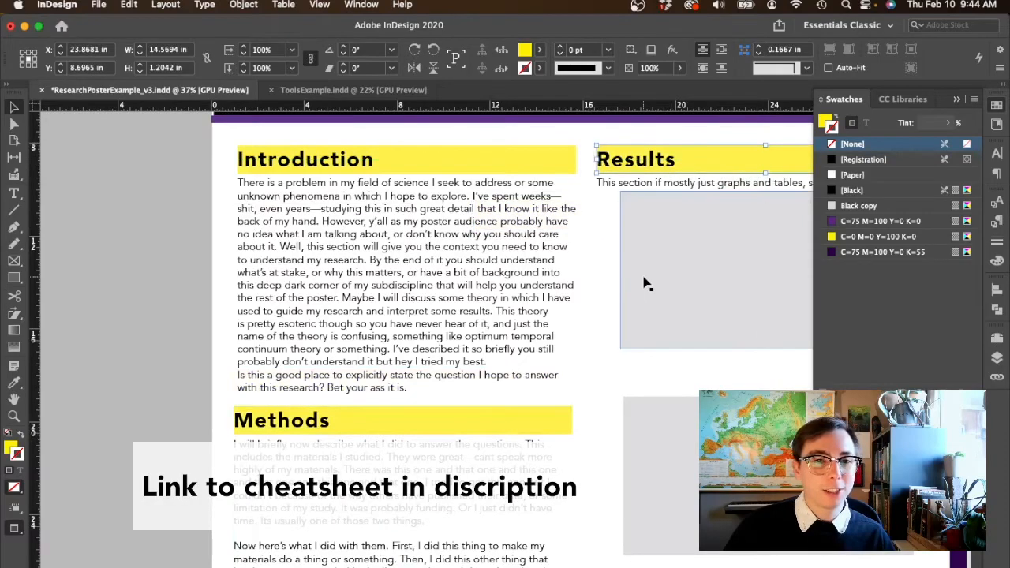
- Place another copy of the yellow bar behind the Discussion heading
scroll(645, 284, "down", 5)
scroll(645, 284, "right", 4)
scroll(645, 284, "up", 4)
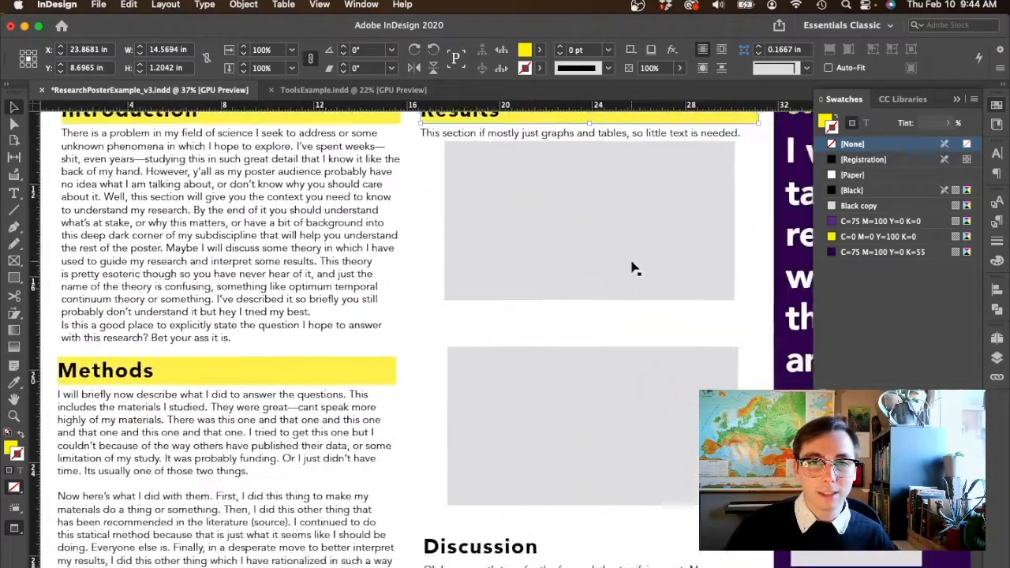
left_click_drag(611, 136, 594, 551)
scroll(593, 551, "down", 4)
left_click_drag(505, 421, 523, 442)
left_click(428, 384)
scroll(431, 391, "down", 5)
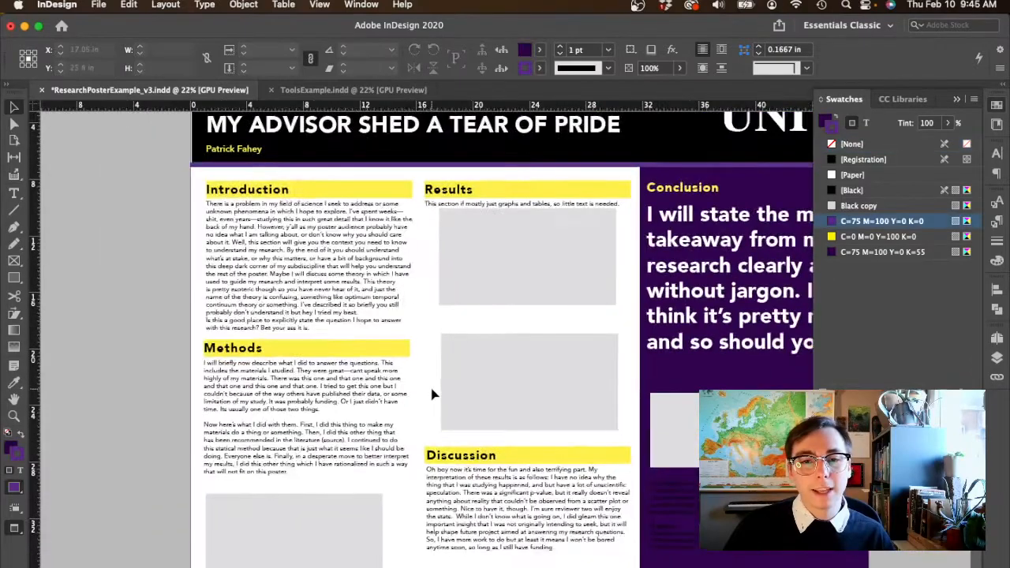
- Change the yellow swatch to a warmer golden yellow by setting its magenta to 29%
scroll(432, 394, "right", 5)
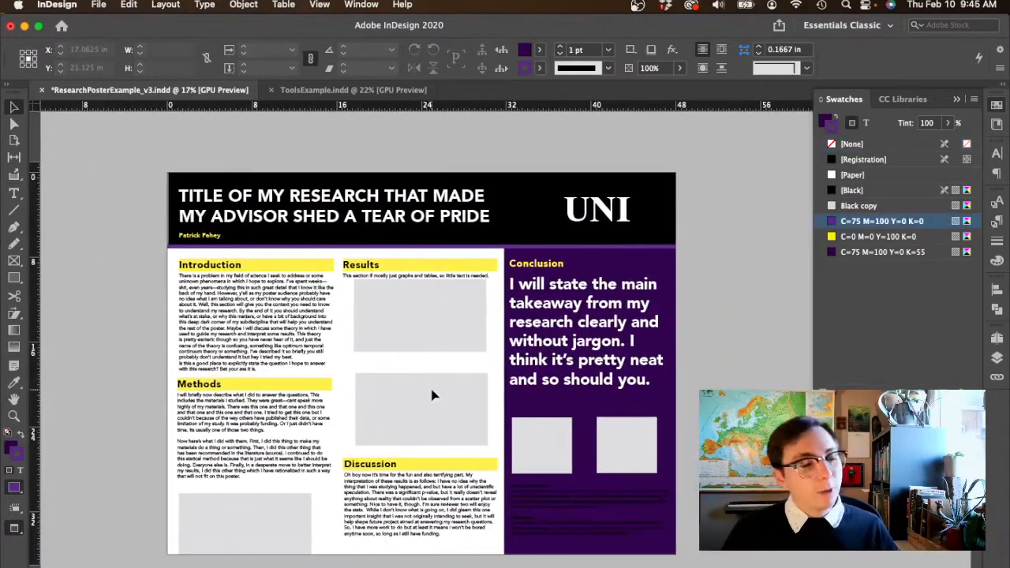
scroll(432, 395, "right", 1)
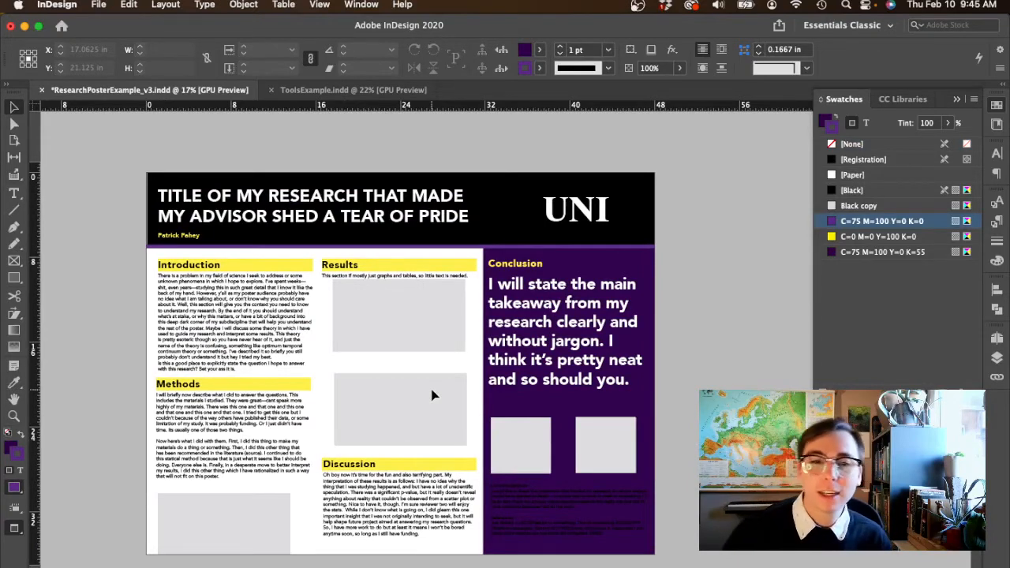
double_click(835, 238)
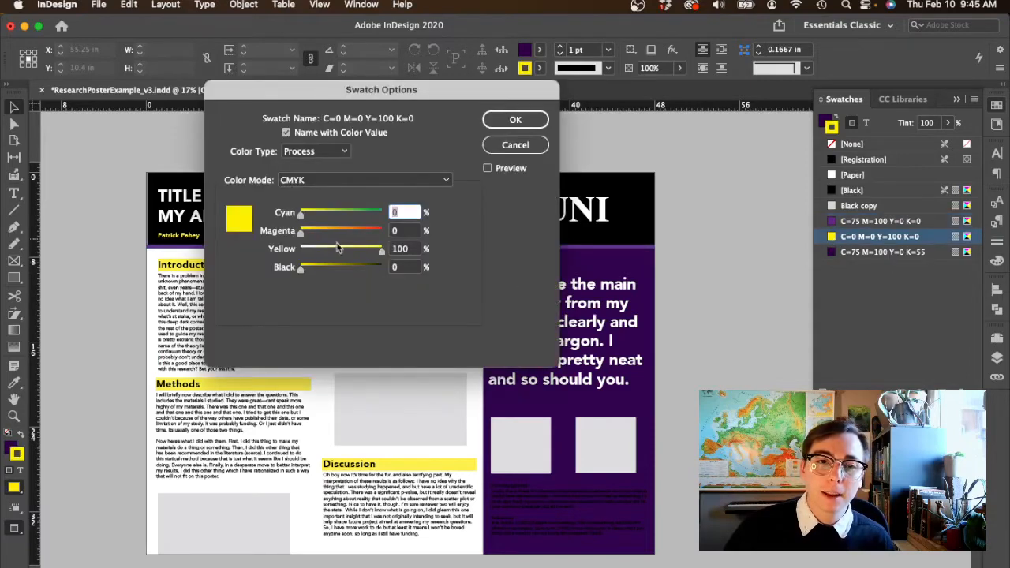
left_click(322, 230)
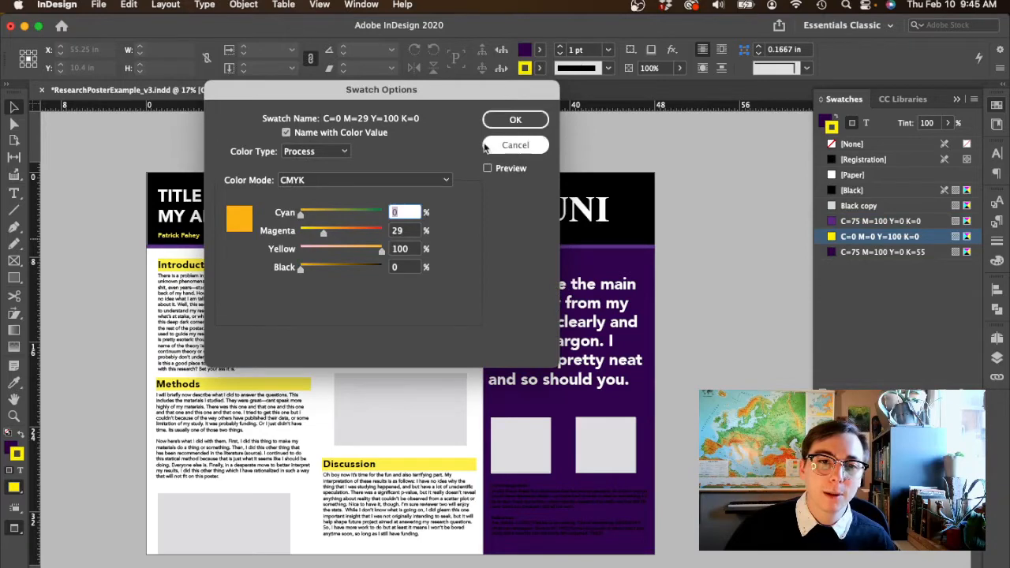
left_click(515, 119)
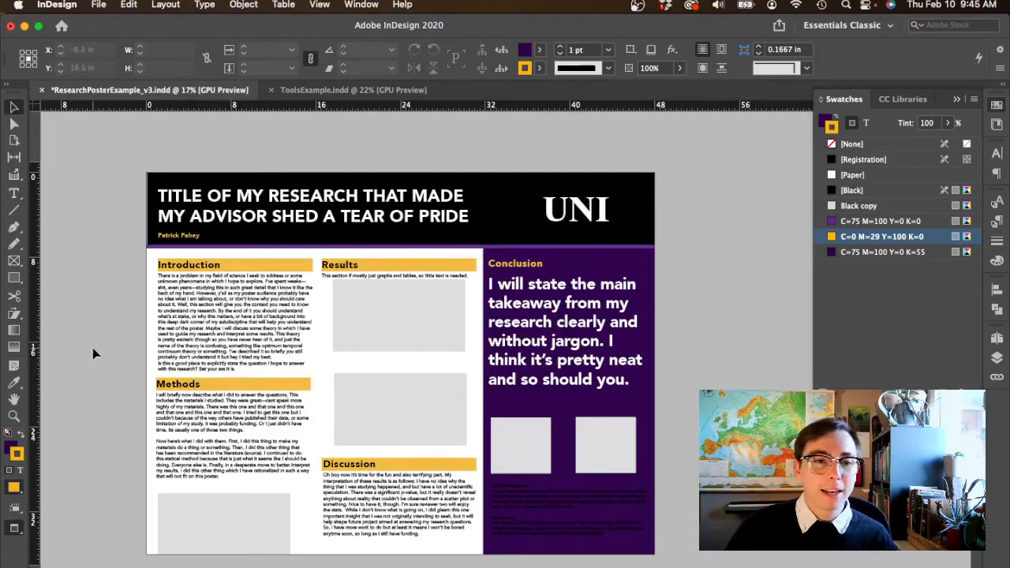
- Try a 0.25 in first-line indent on the Introduction heading alone
key("super+equal")
scroll(166, 322, "left", 2)
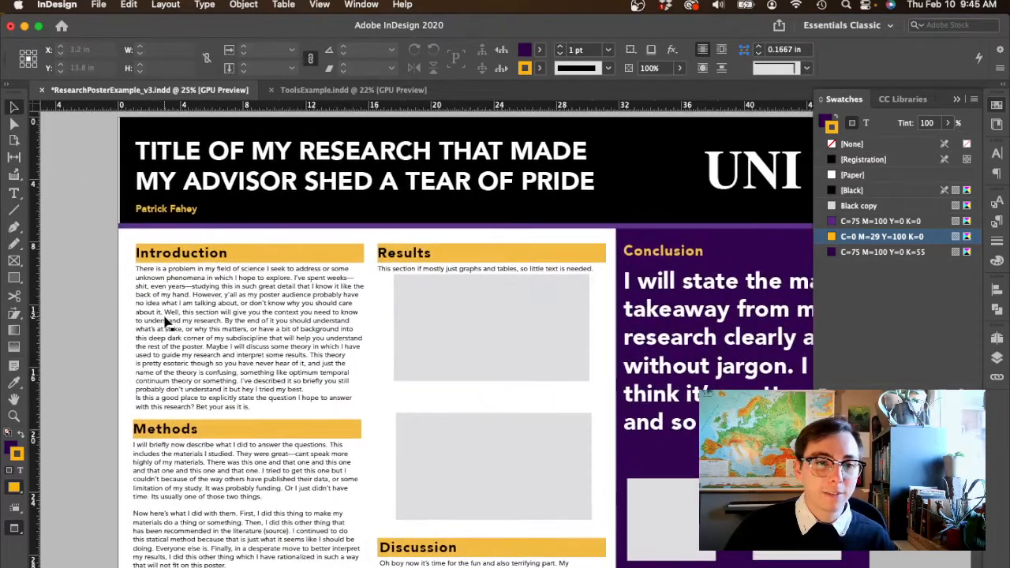
scroll(166, 322, "up", 1)
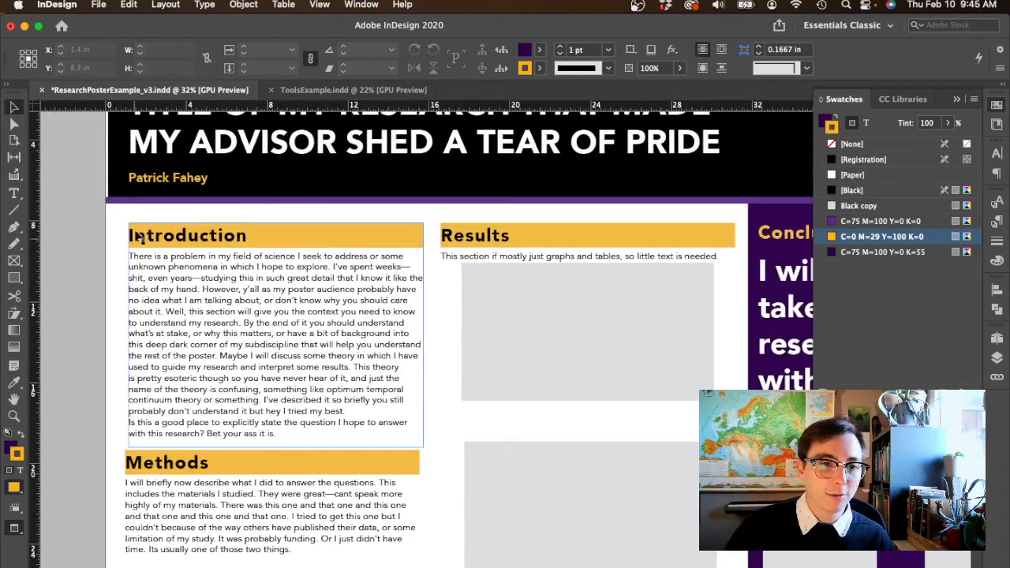
scroll(111, 177, "up", 1)
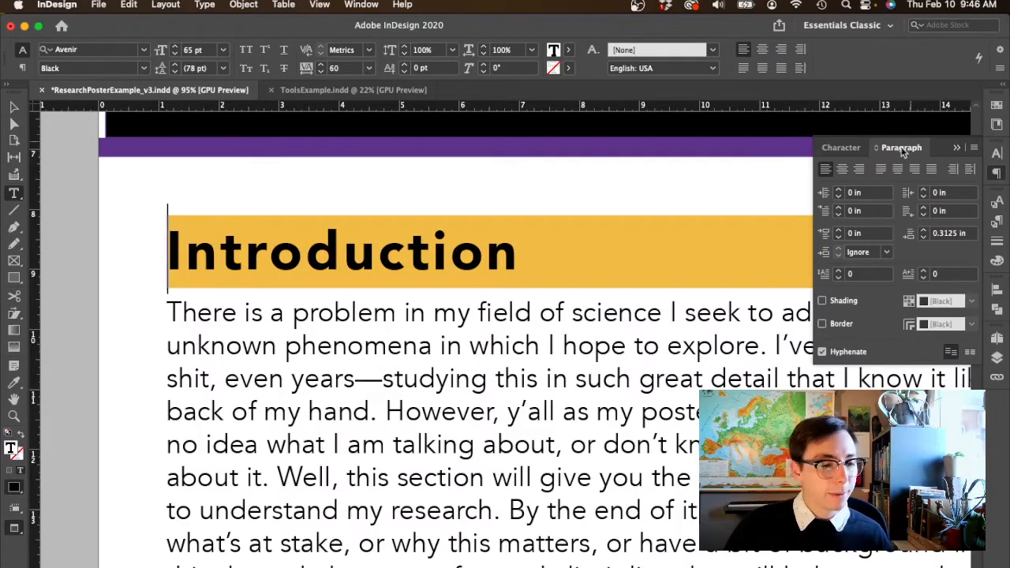
left_click(840, 208)
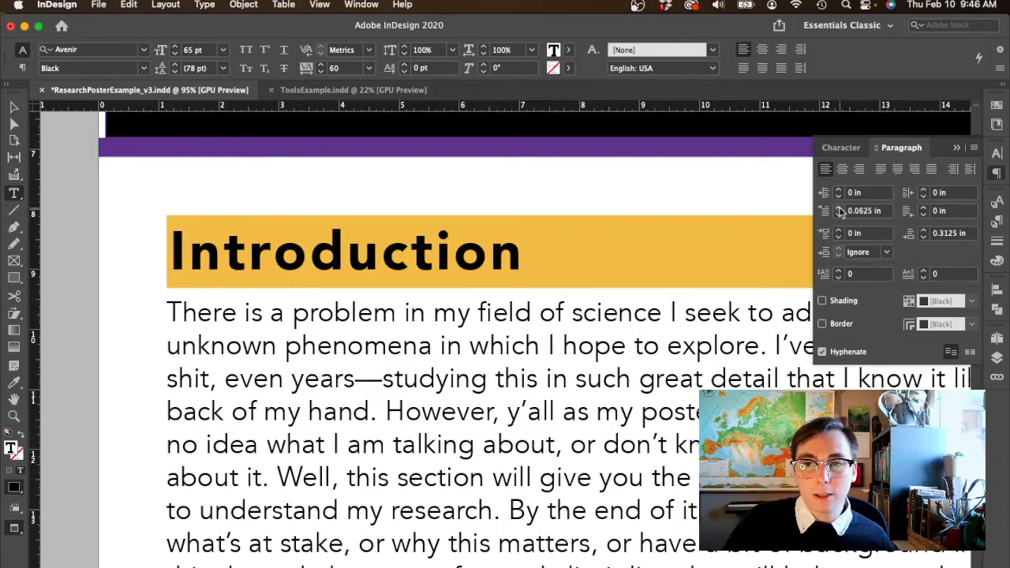
left_click(839, 208)
left_click(840, 209)
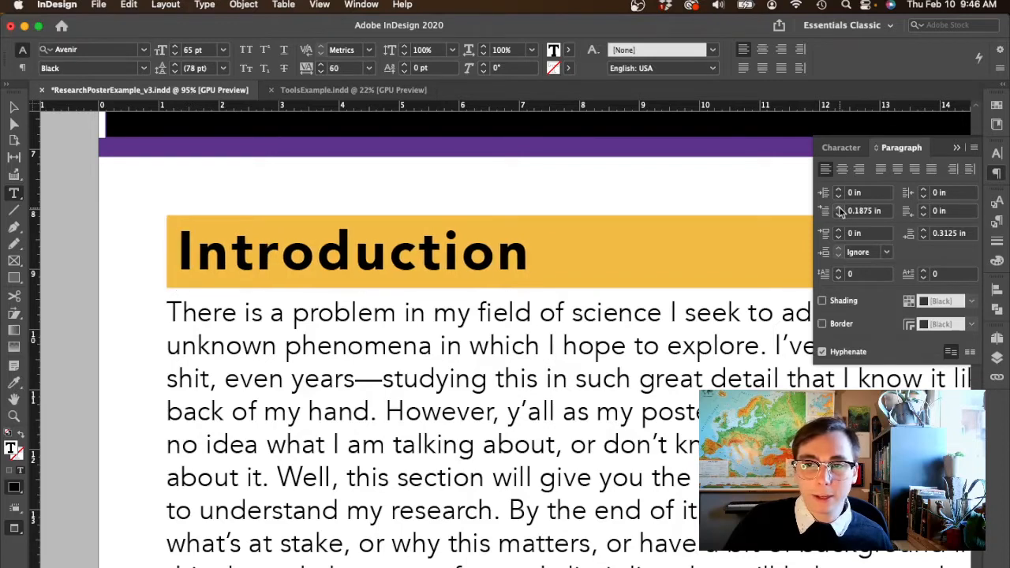
left_click(238, 291)
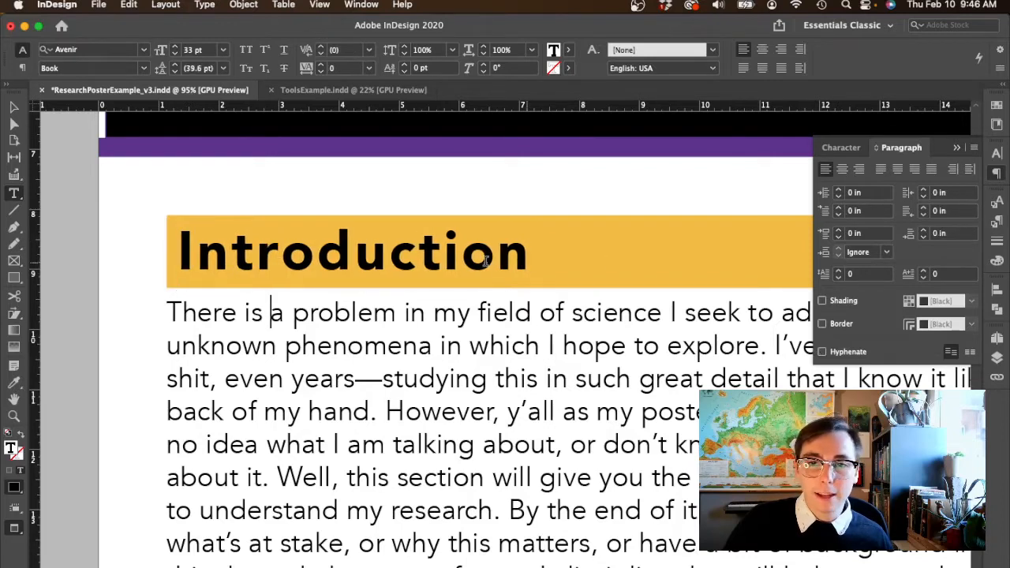
triple_click(801, 252)
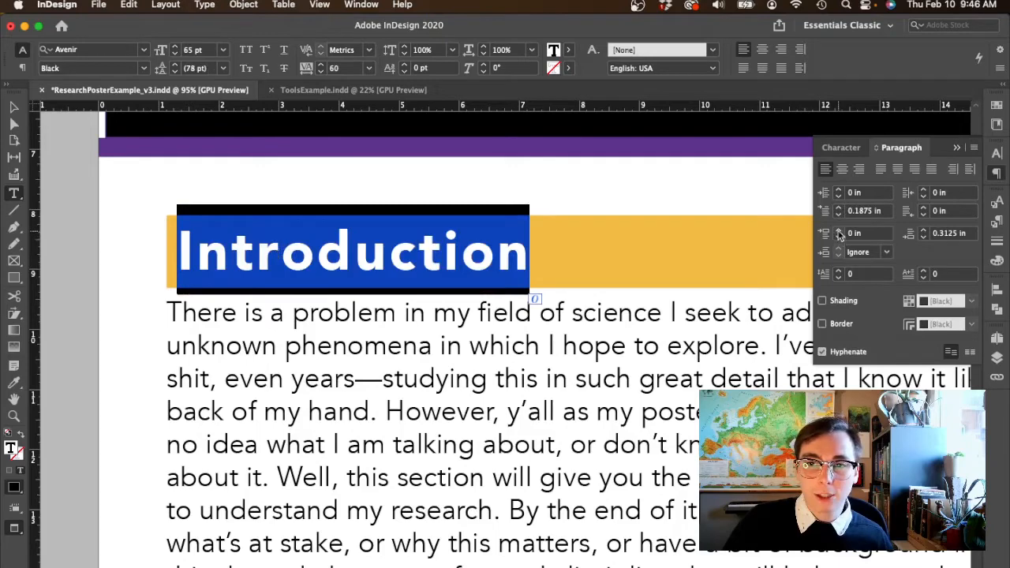
left_click(839, 207)
left_click(284, 254)
scroll(388, 385, "down", 5)
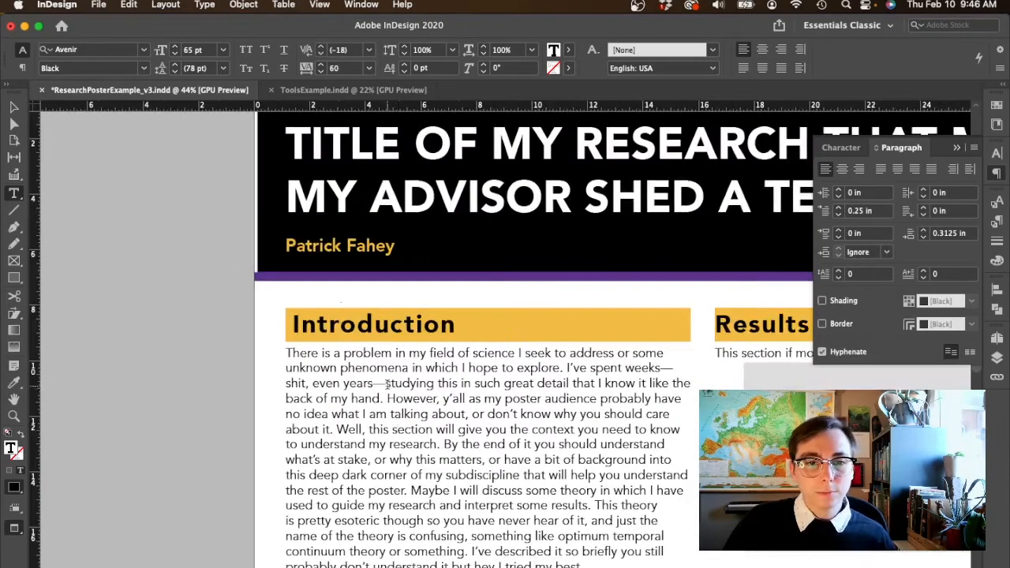
scroll(398, 416, "down", 4)
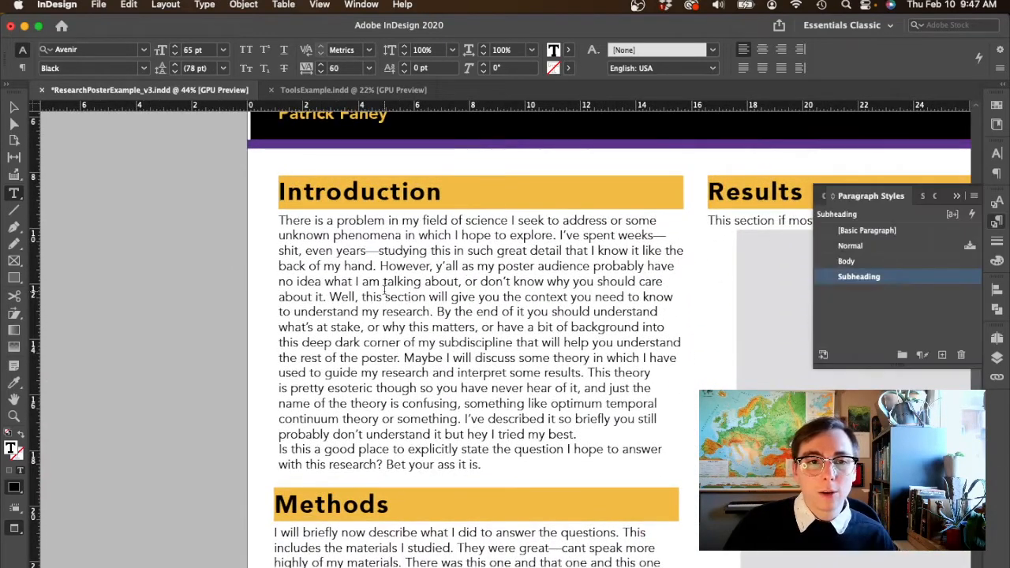
- Try the Subheading paragraph style on the Introduction body text, and undo it
left_click(384, 291)
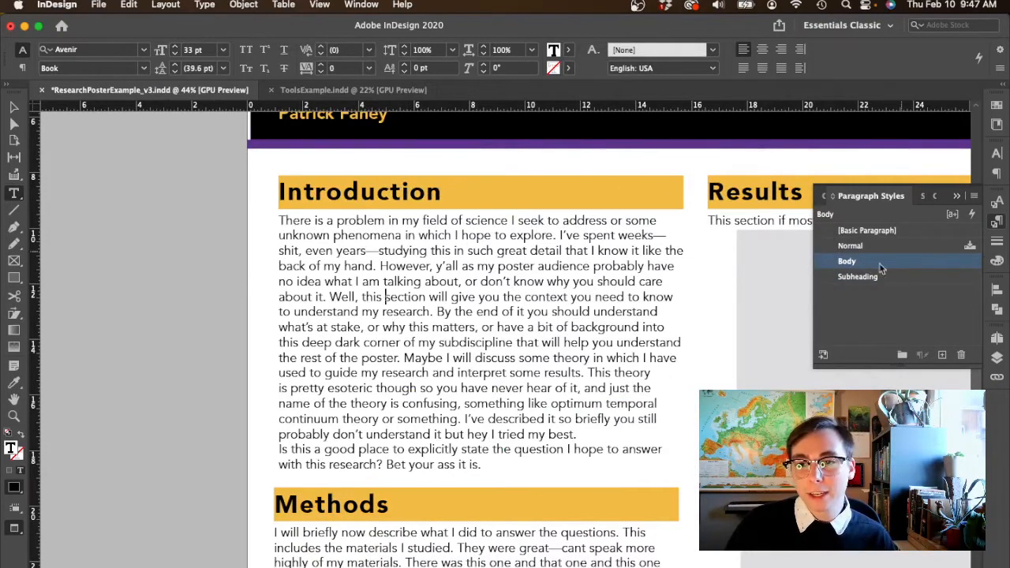
left_click(858, 276)
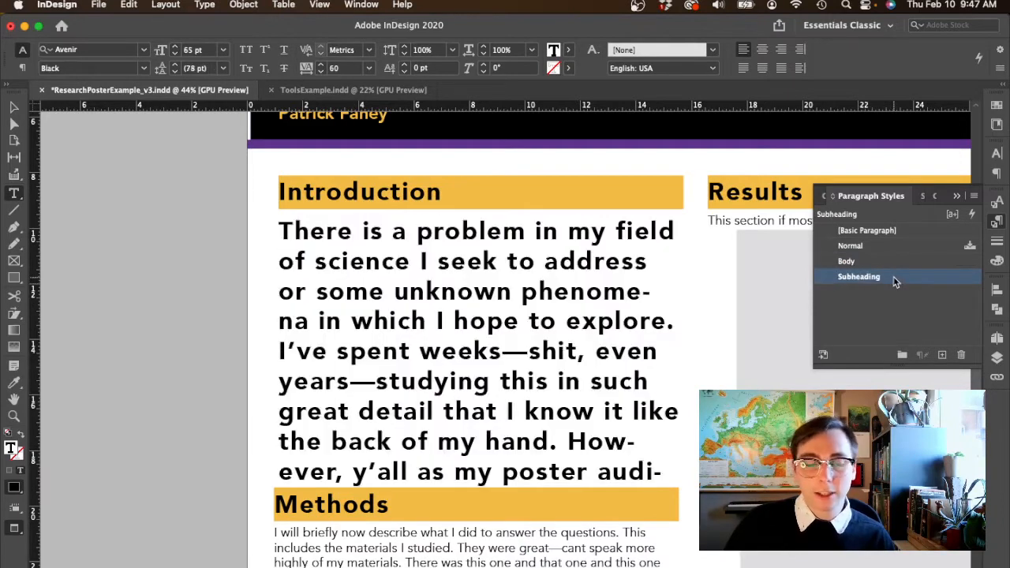
key("super+z")
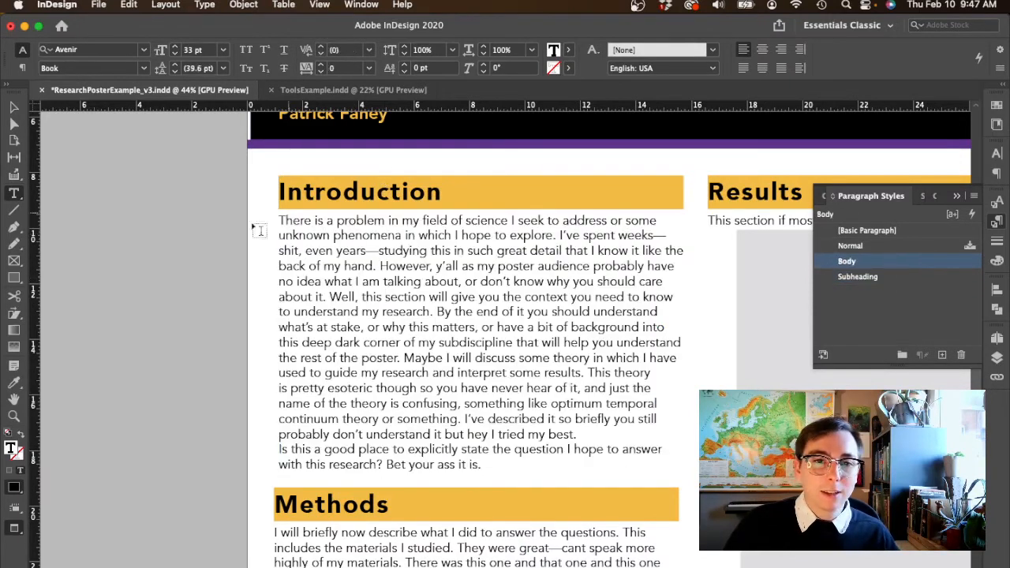
- Deselect everything and set the left indent of the Subheading paragraph style to 0.1875 in
left_click(377, 192)
left_click(14, 108)
left_click(166, 169)
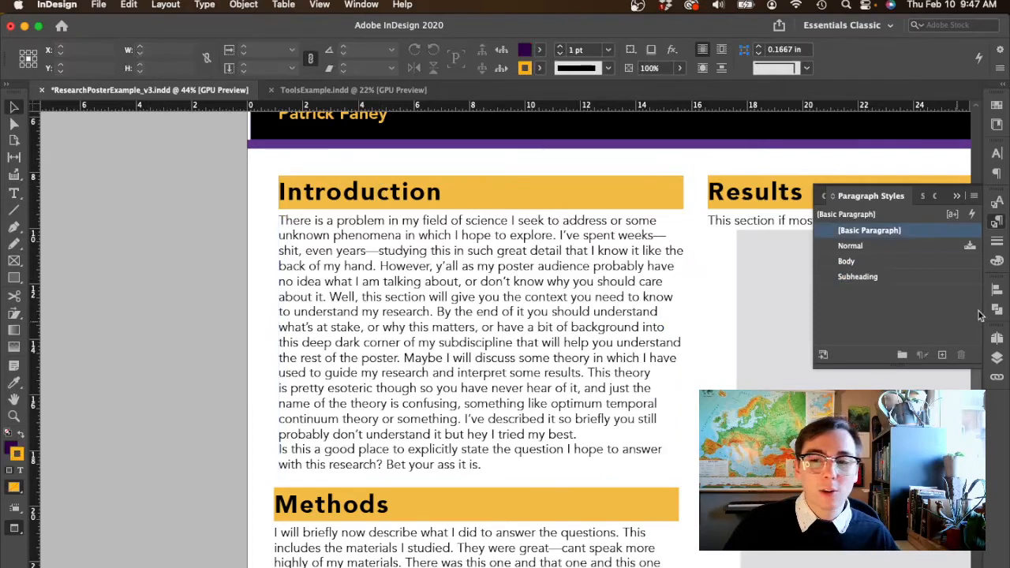
left_click(900, 278)
double_click(906, 282)
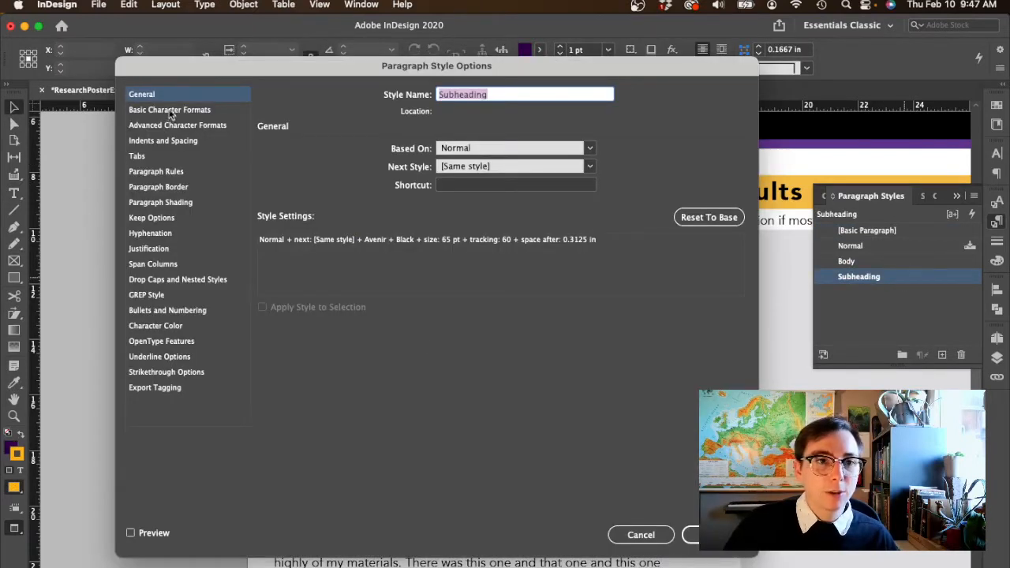
left_click(163, 142)
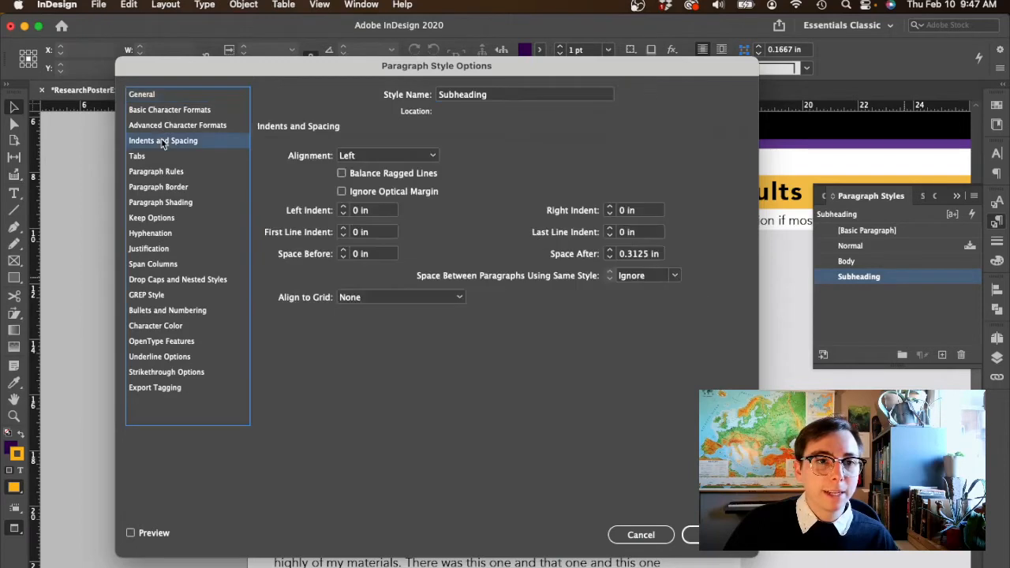
left_click(345, 208)
left_click(344, 207)
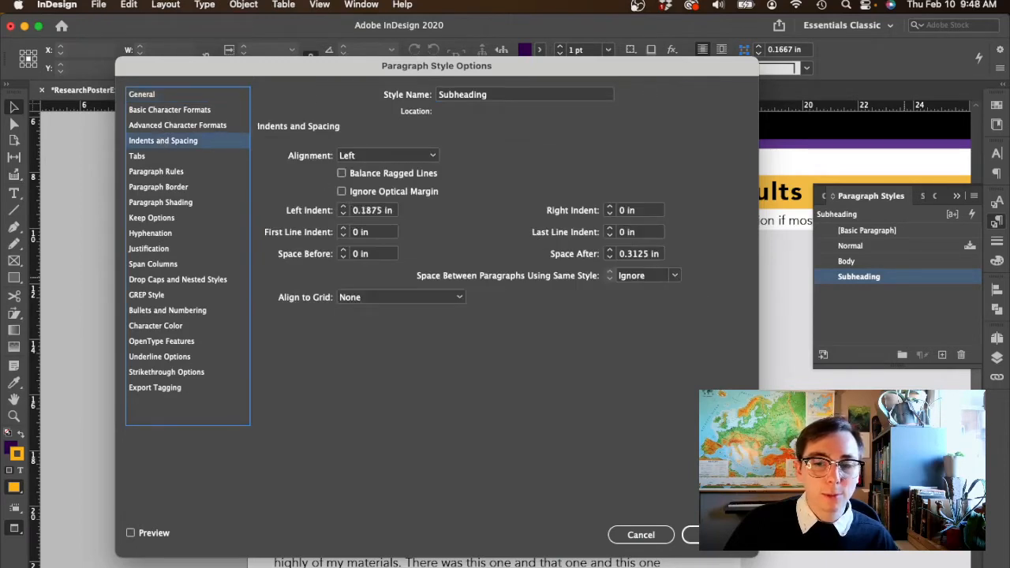
left_click(692, 535)
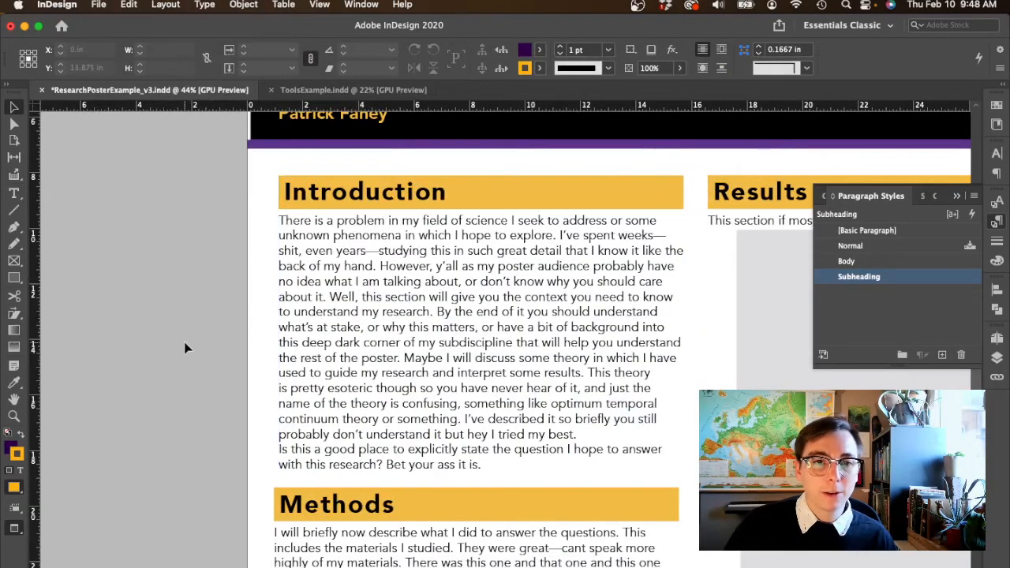
- Move the Acknowledgments and References text frames together slightly lower in the purple Conclusion column, centred at about Y 32.9 in
scroll(185, 347, "down", 3)
scroll(185, 347, "down", 3)
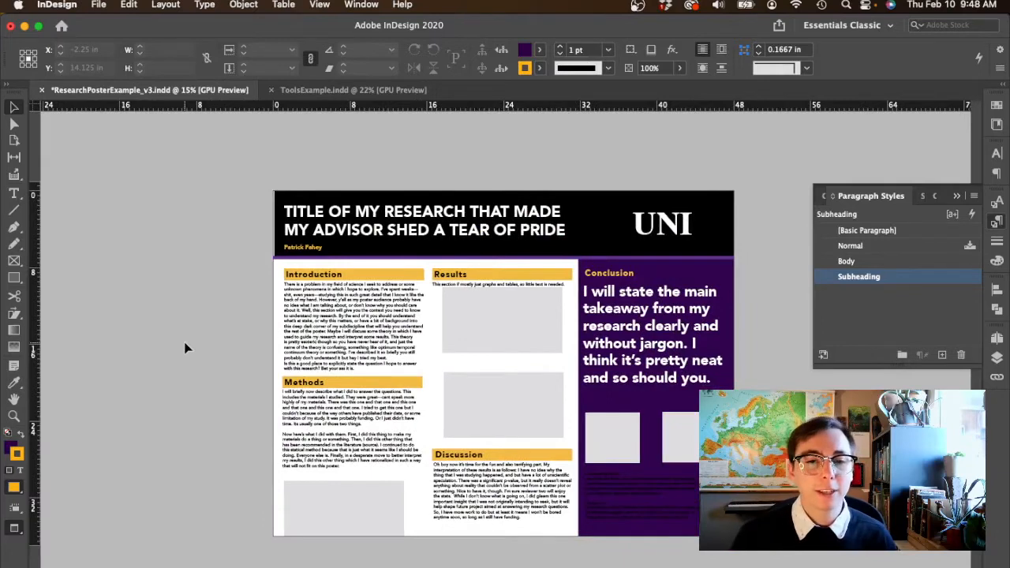
scroll(186, 347, "right", 2)
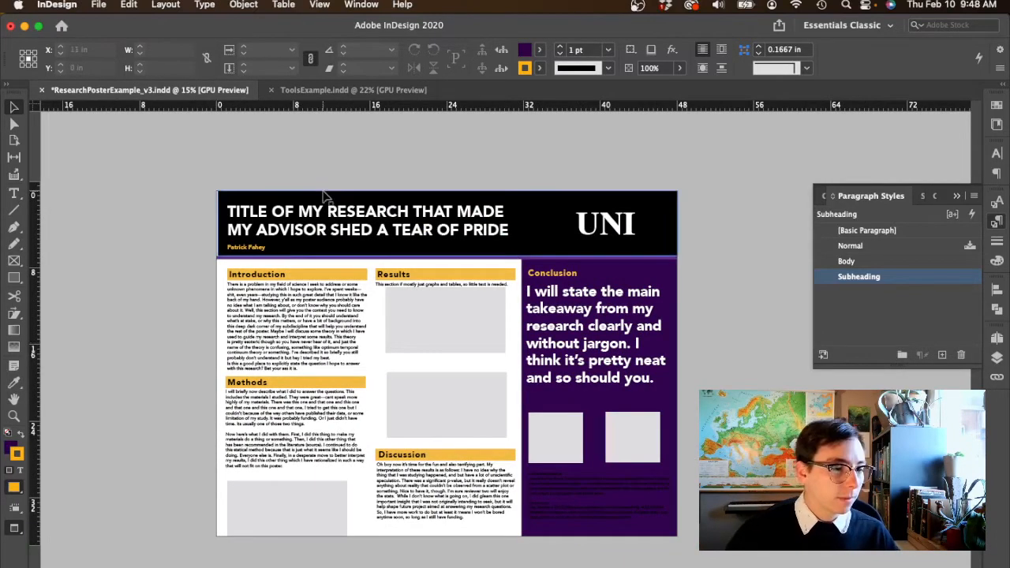
scroll(606, 532, "up", 3)
scroll(601, 527, "down", 2)
scroll(602, 528, "right", 1)
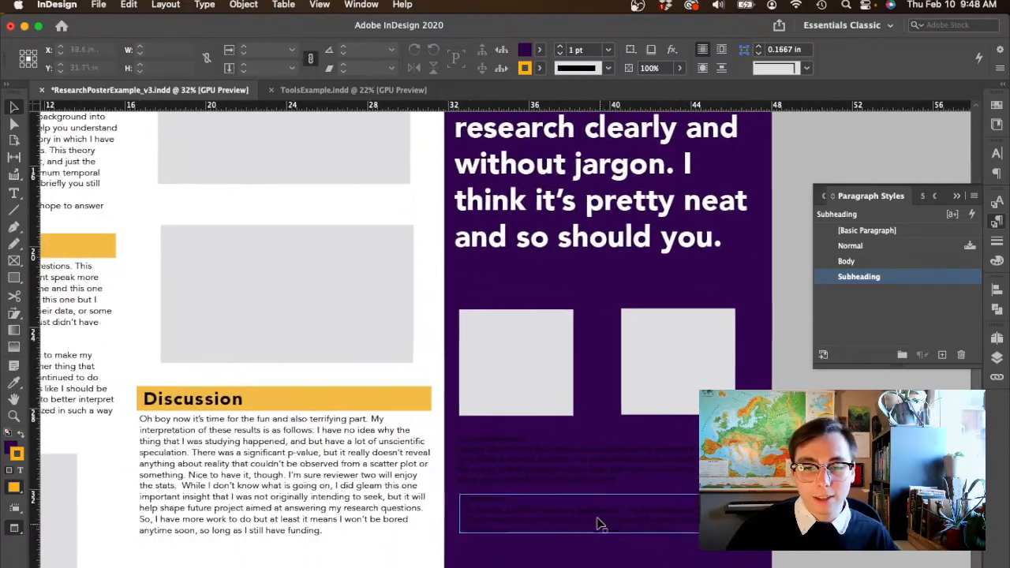
left_click(574, 530)
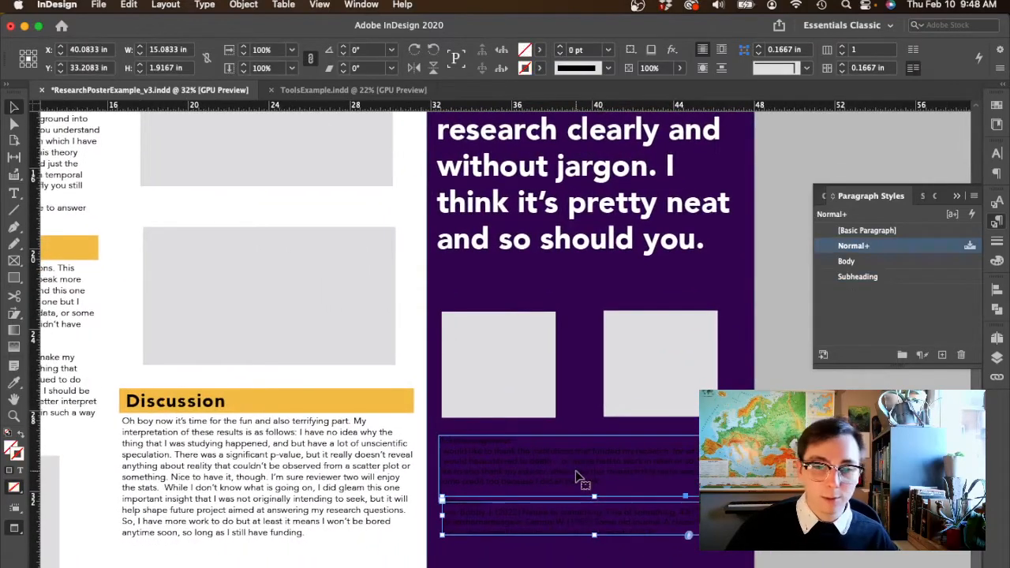
left_click(576, 476, "shift")
left_click(689, 539)
left_click(670, 480)
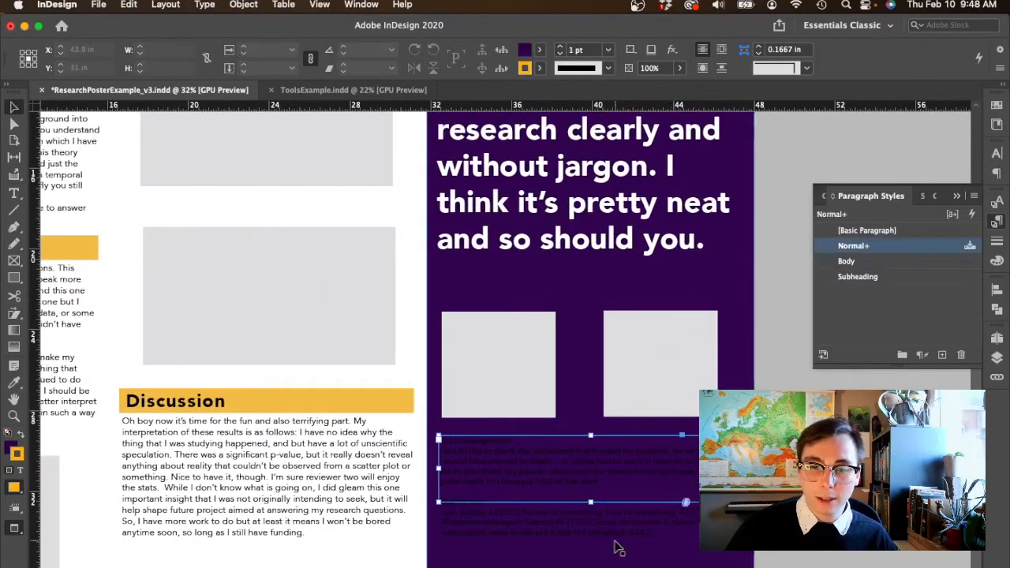
left_click(618, 528, "shift")
left_click_drag(620, 524, 625, 544)
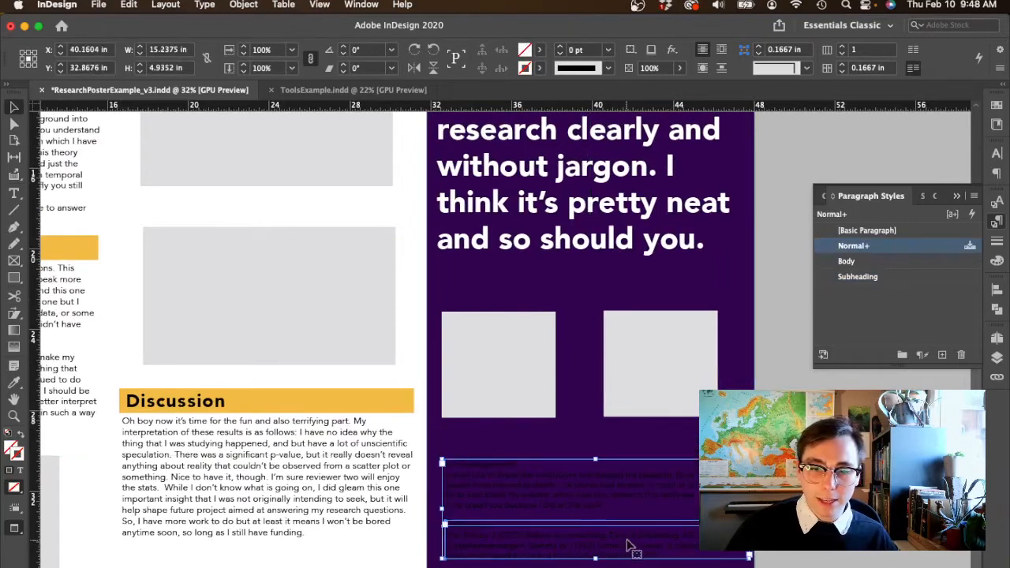
- Draw a rectangle about 16.2 by 6.3 in across the bottom of the Conclusion column, covering the Acknowledgments and References
left_click(817, 529)
left_click(575, 444)
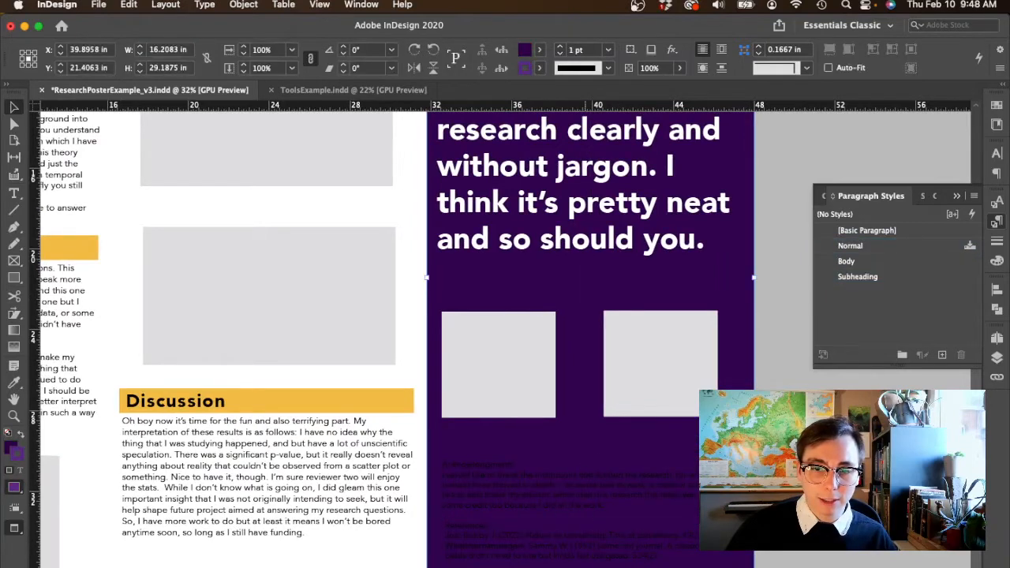
left_click_drag(428, 450, 755, 567)
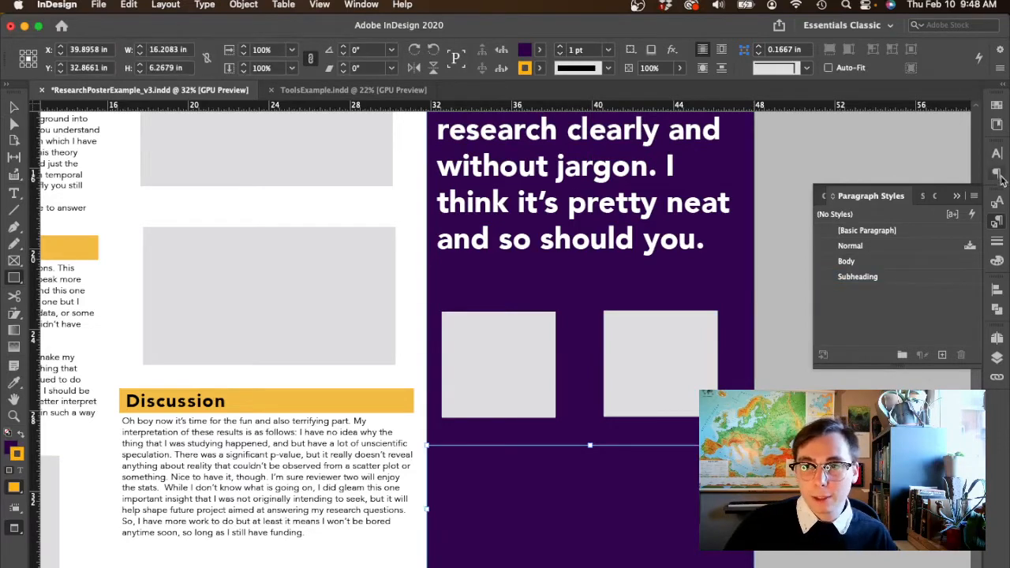
- Create a light lavender Lab swatch with L=80 a=14 b=-11 and fill the new rectangle with it, without a stroke
left_click(997, 105)
left_click(846, 223)
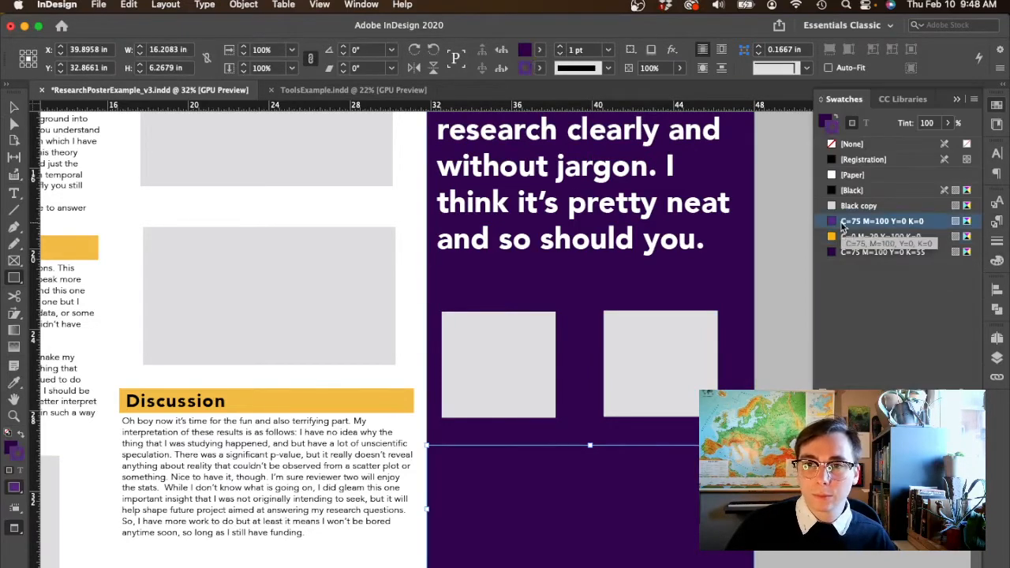
left_click(877, 251)
double_click(876, 267)
left_click(366, 180)
left_click(296, 195)
left_click_drag(326, 216, 365, 215)
key("Return")
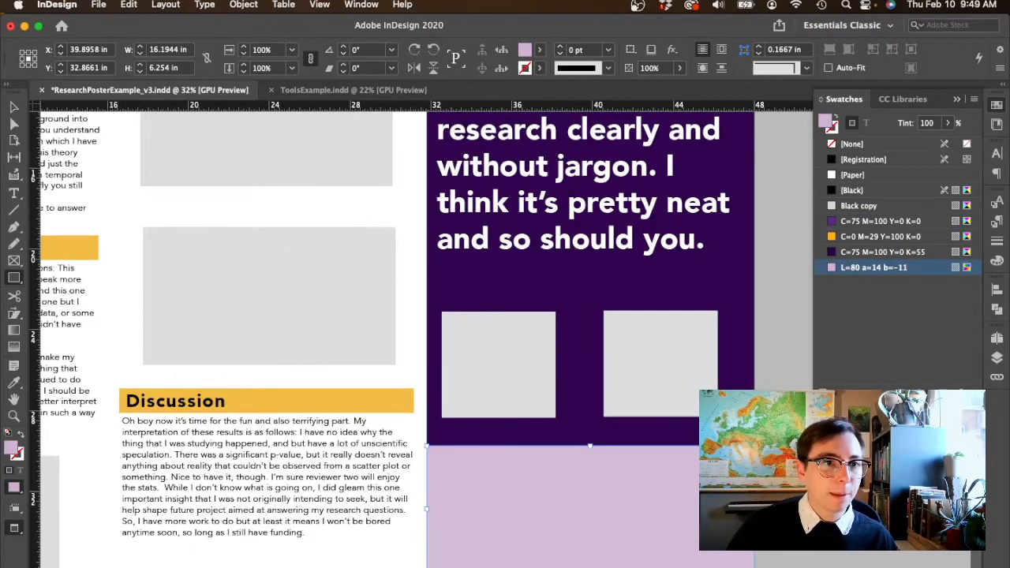
- Send the lavender rectangle behind the Acknowledgments and References text and deselect it
left_click(14, 107)
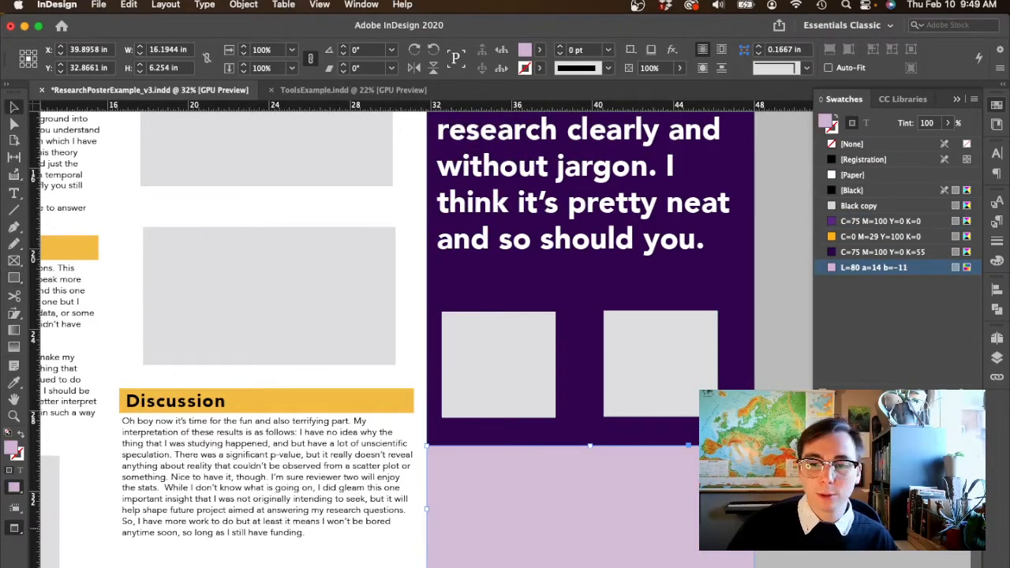
left_click(777, 528)
left_click(670, 514)
key("super+shift+[")
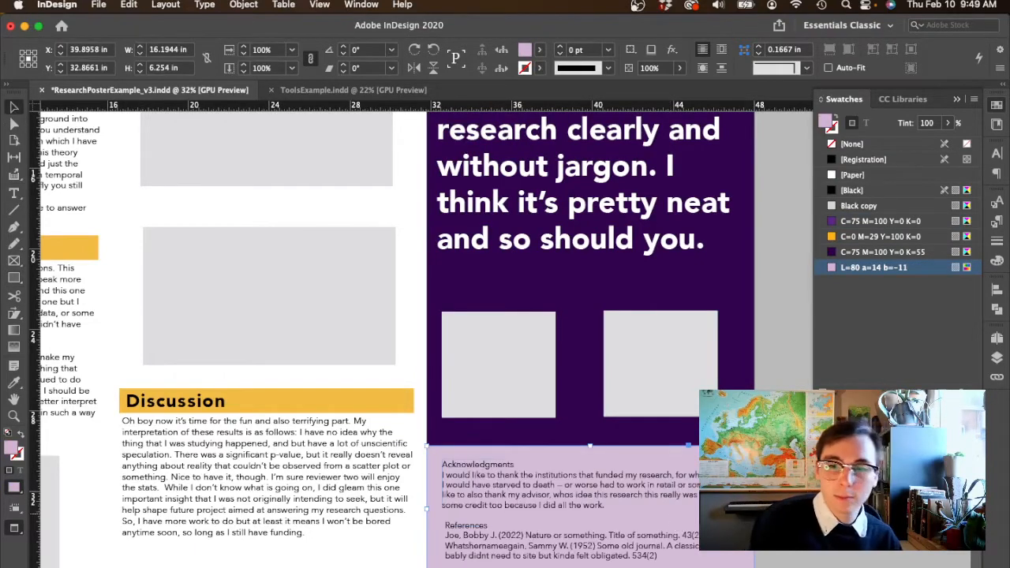
left_click(833, 539)
- Make the Acknowledgments and References headings bold
scroll(832, 540, "down", 1)
scroll(588, 475, "down", 5)
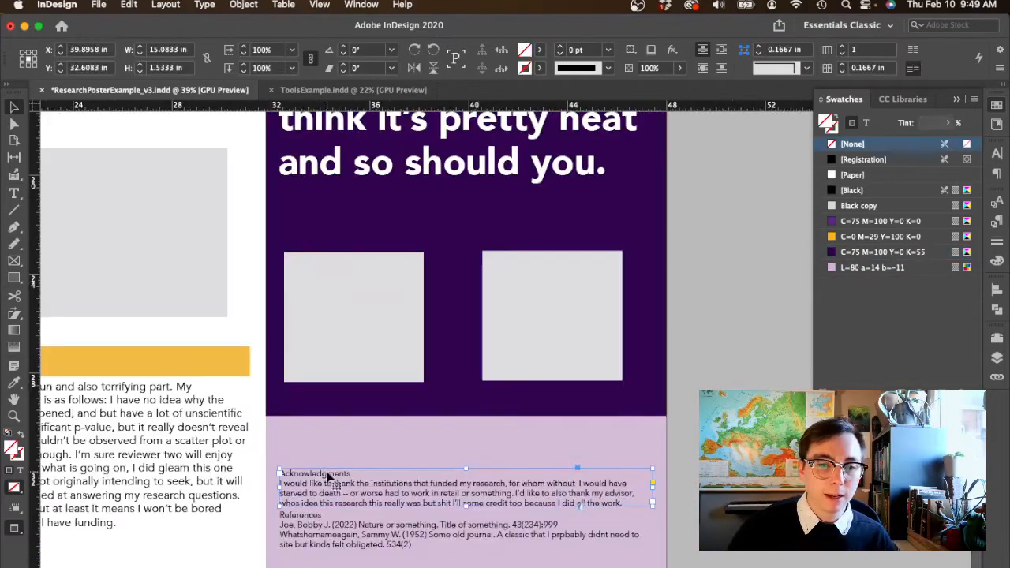
double_click(329, 474)
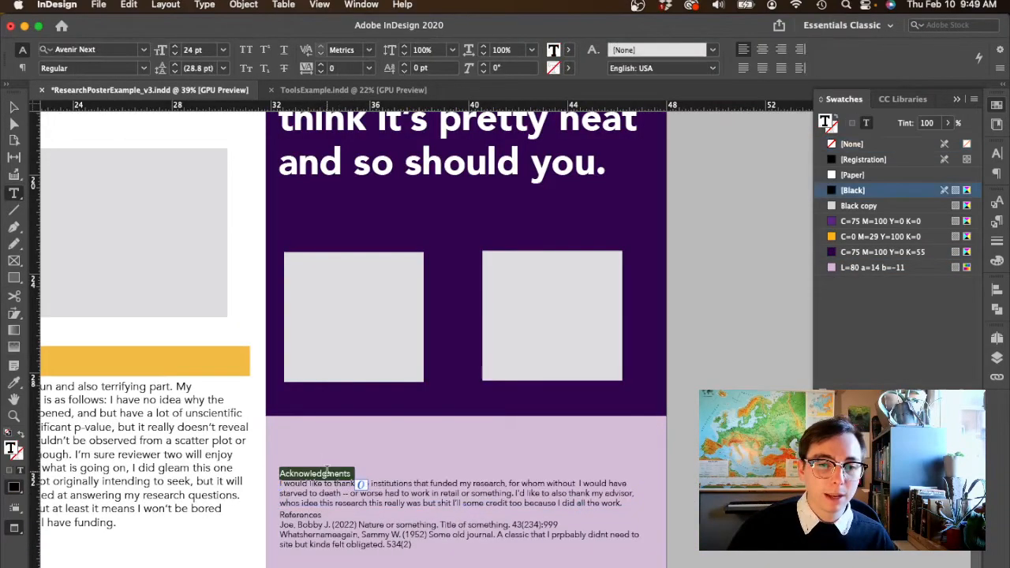
left_click(145, 71)
left_click(111, 200)
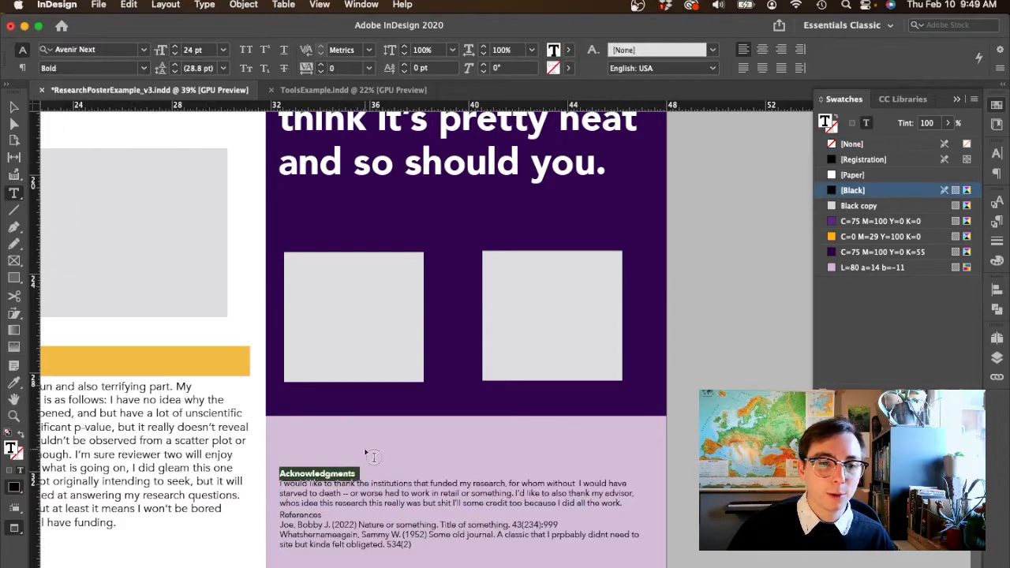
double_click(293, 514)
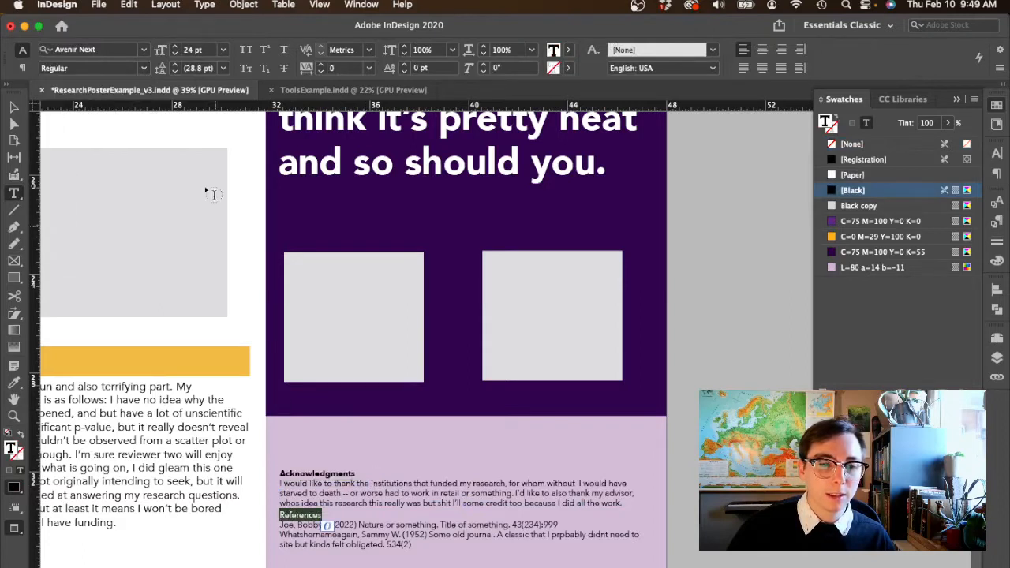
left_click(145, 69)
left_click(85, 201)
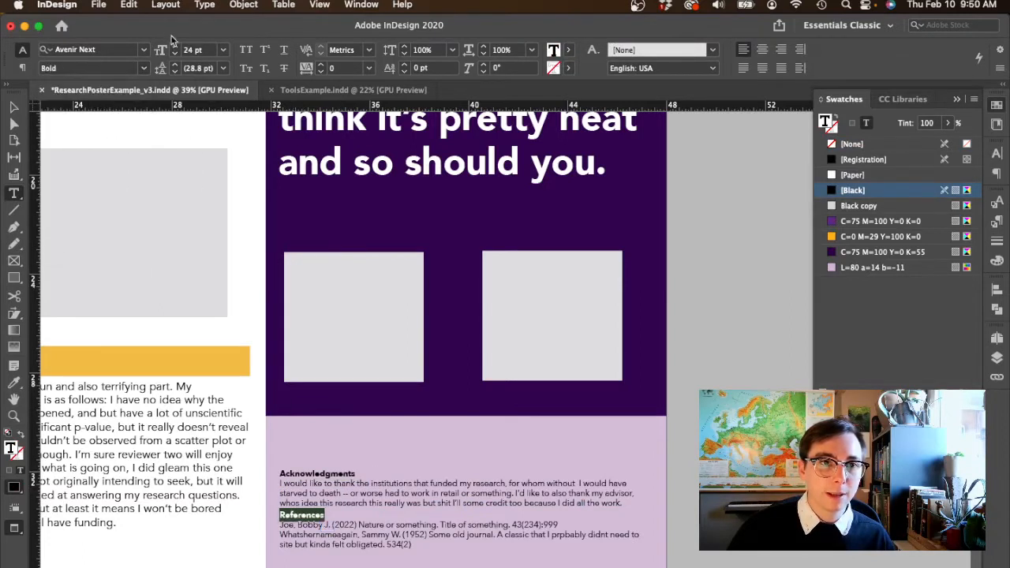
- Increase the font size of the References and Acknowledgments headings to 27 pt
left_click(175, 48)
left_click(175, 47)
left_click(175, 47)
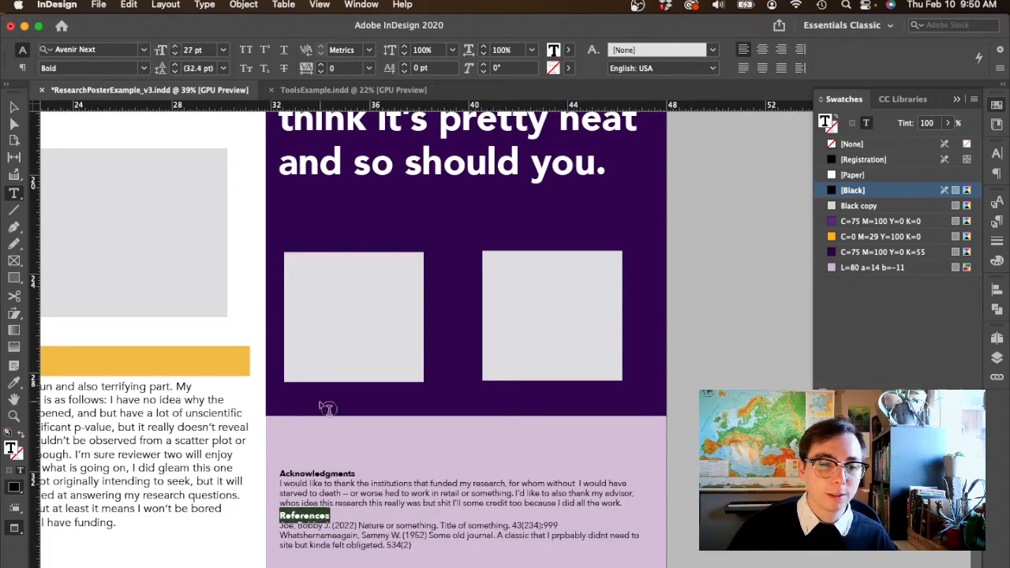
double_click(325, 476)
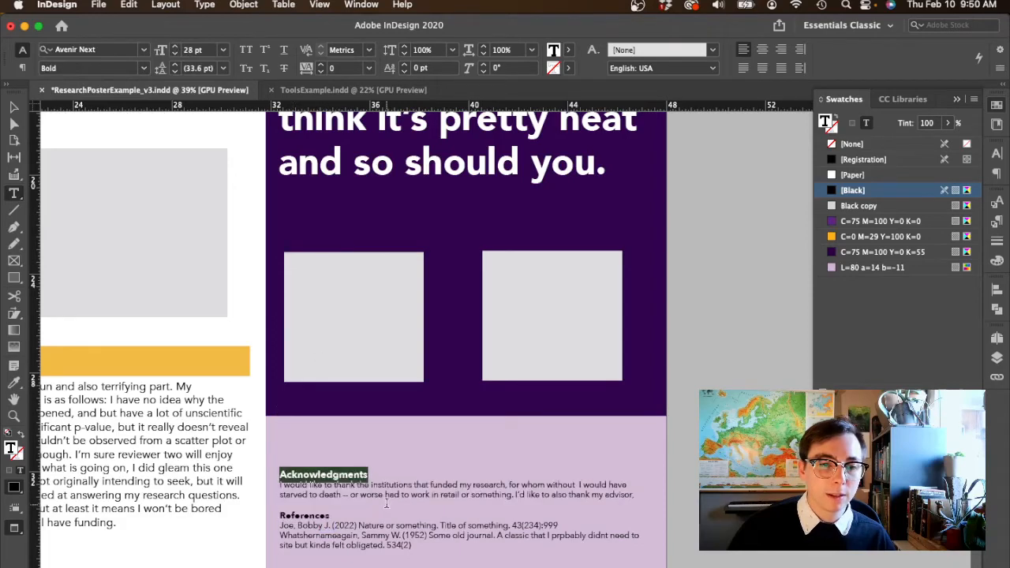
left_click(386, 504)
- Enlarge the Acknowledgments frame to fit its overset text, about 1.6 in high, and move it up slightly from the References
left_click(14, 108)
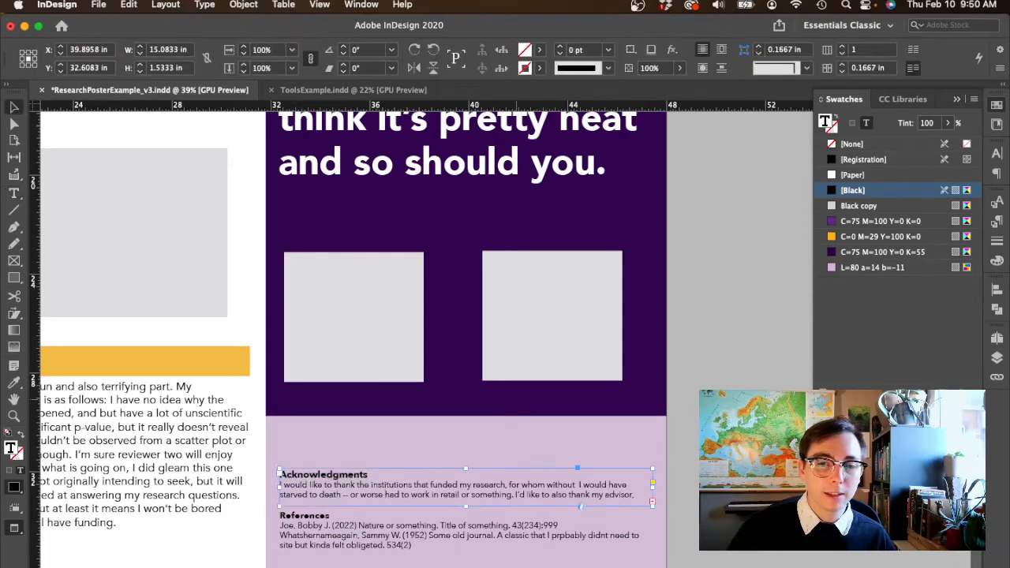
left_click(740, 543)
left_click(428, 487)
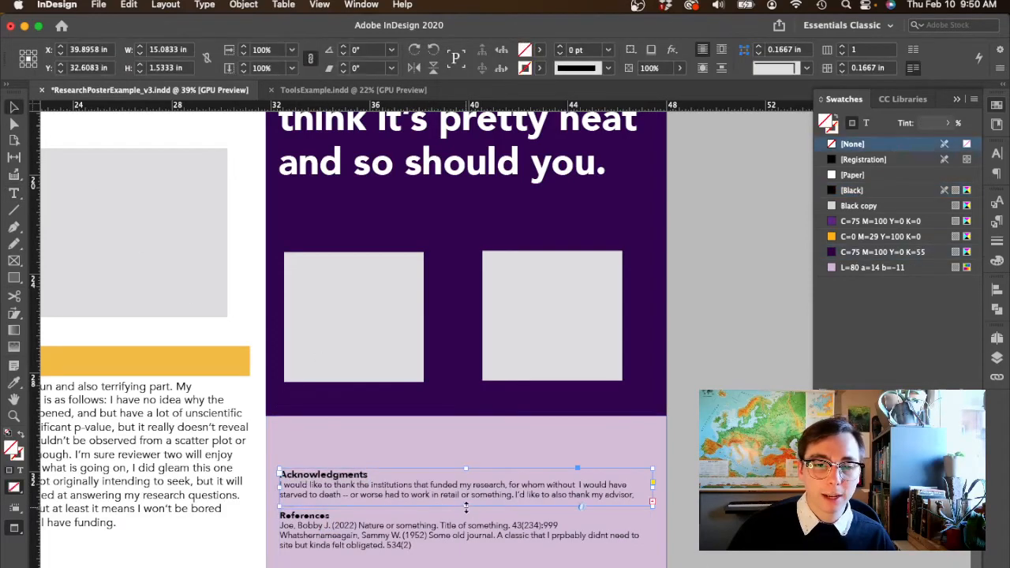
double_click(466, 506)
left_click_drag(463, 502, 462, 495)
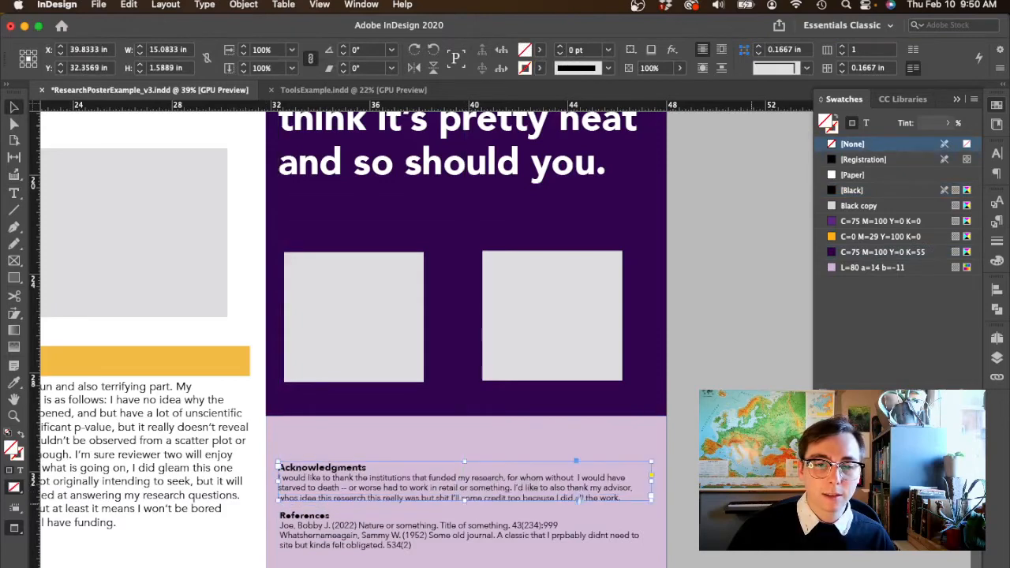
- Lower the lavender panel's upper edge to just above Acknowledgments, about 4.7 in high, and shift the left grey Conclusion placeholder inward
left_click(583, 449)
left_click(489, 434)
left_click_drag(467, 416, 461, 454)
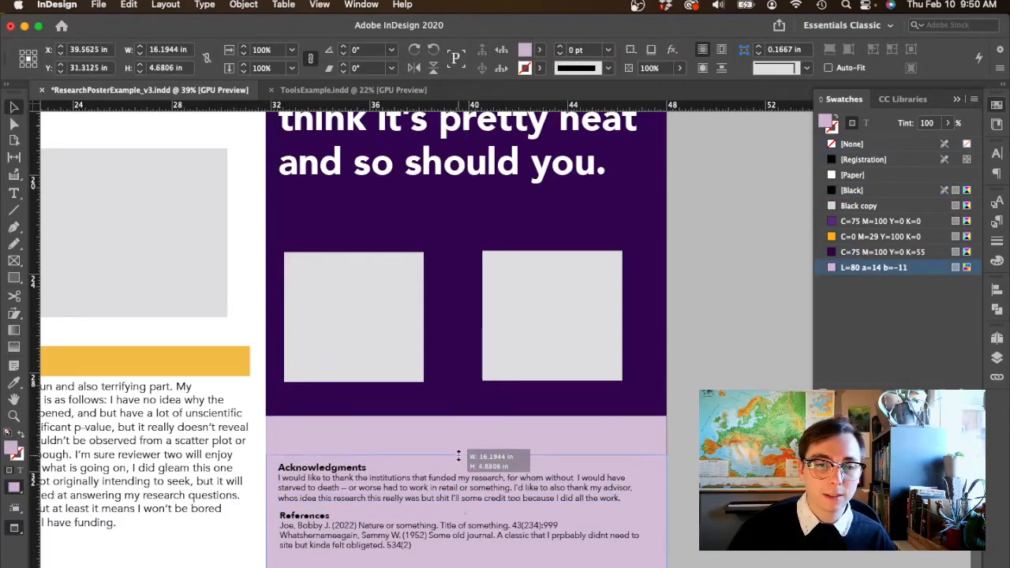
scroll(777, 553, "down", 5)
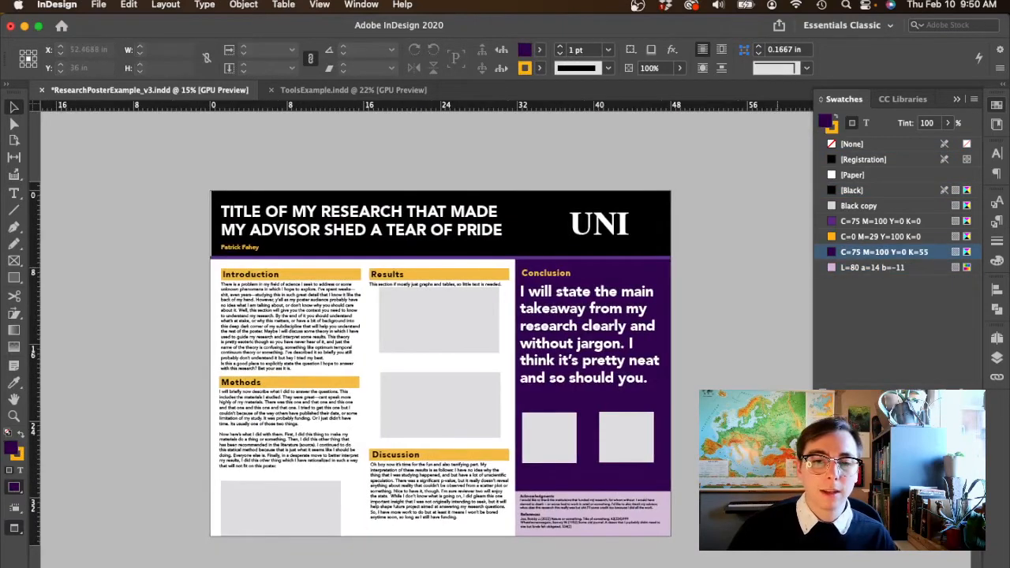
left_click(552, 442)
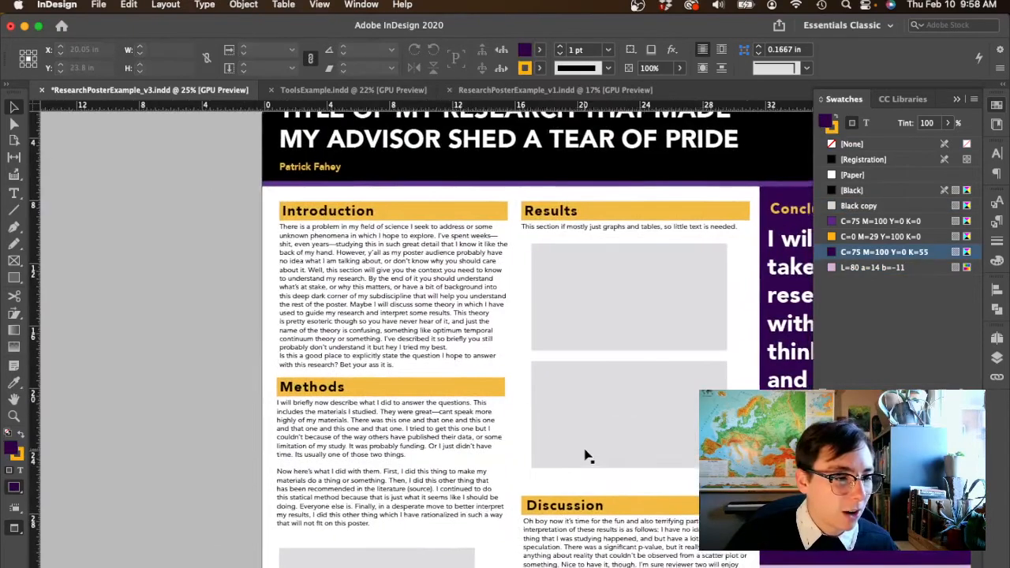
- Leave the preview mode and move the beach photo from the pasteboard onto the Results column
scroll(585, 456, "right", 3)
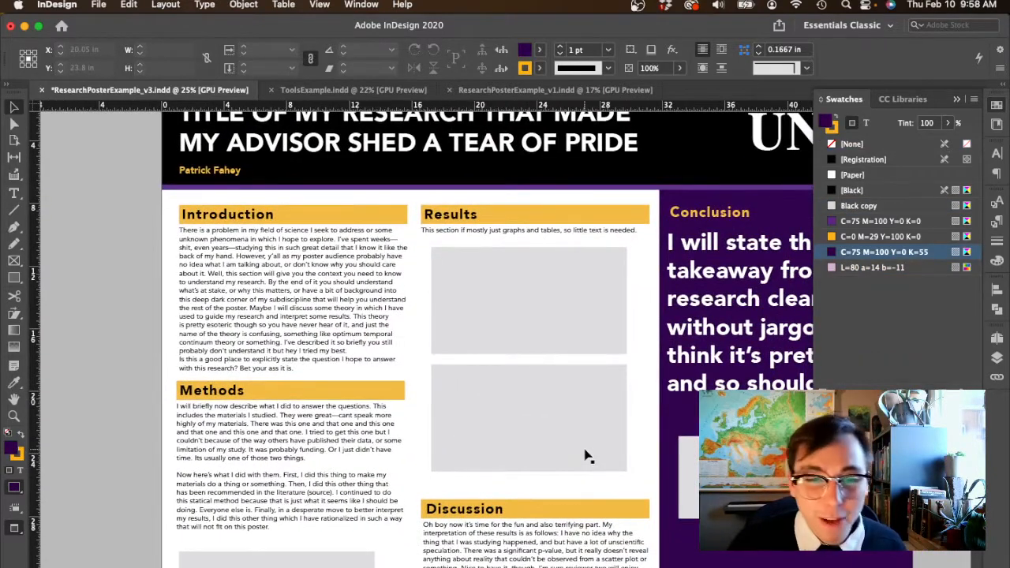
scroll(585, 457, "left", 1)
key("w")
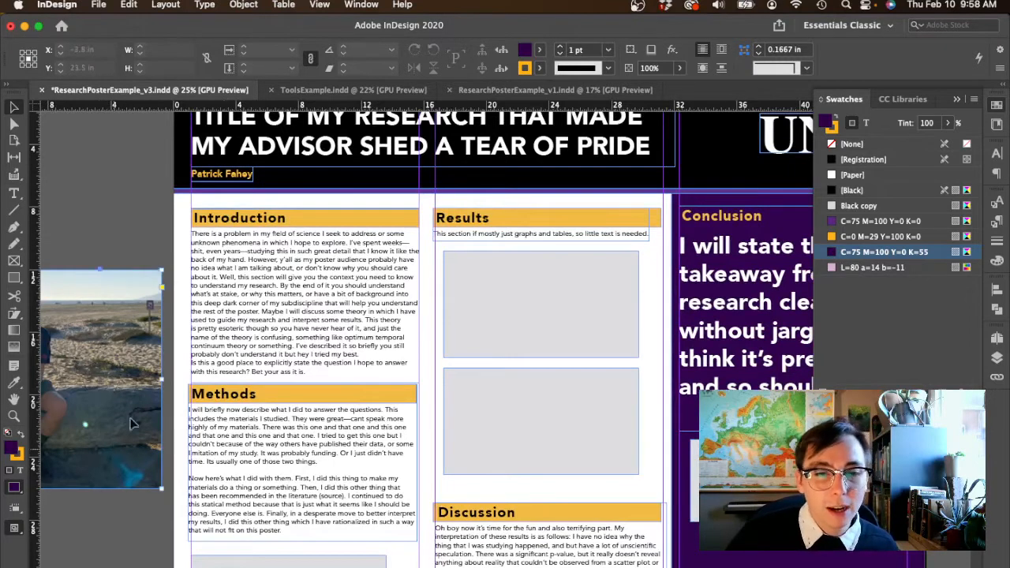
mouse_move(107, 450)
left_mouse_down()
mouse_move(170, 394)
mouse_move(198, 407)
mouse_move(552, 401)
mouse_move(545, 397)
mouse_move(530, 444)
left_mouse_up()
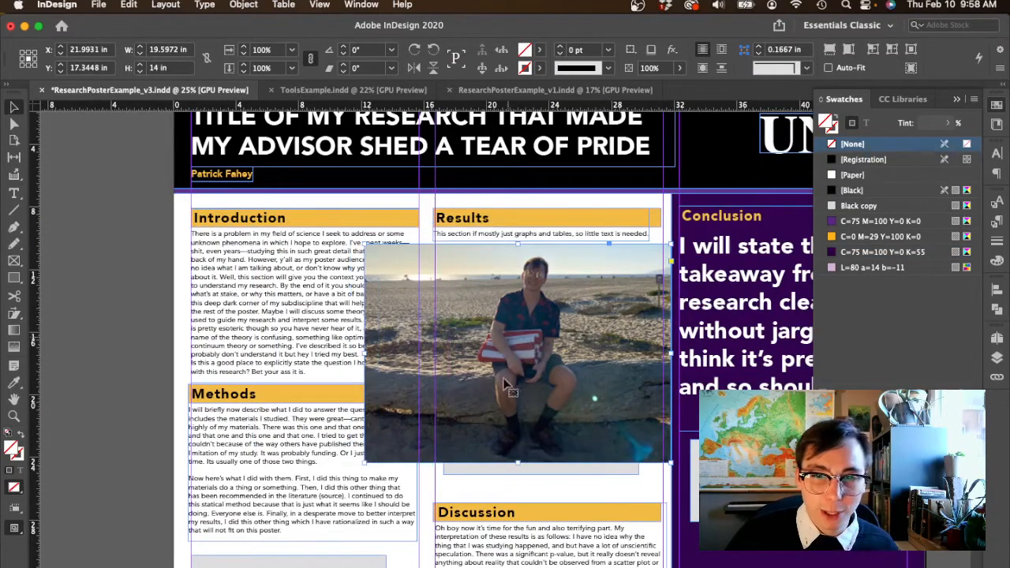
- Sample the striped towel and the sky in the photo with the Eyedropper, saving swatches R=92 G=48 B=61 and R=225 G=217 B=194
scroll(580, 363, "up", 3)
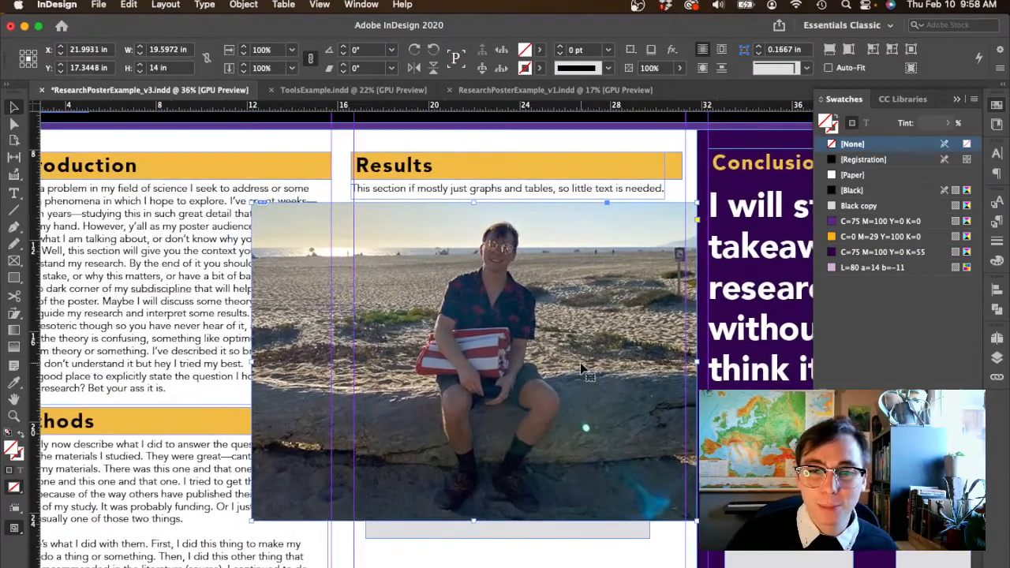
scroll(580, 368, "up", 1)
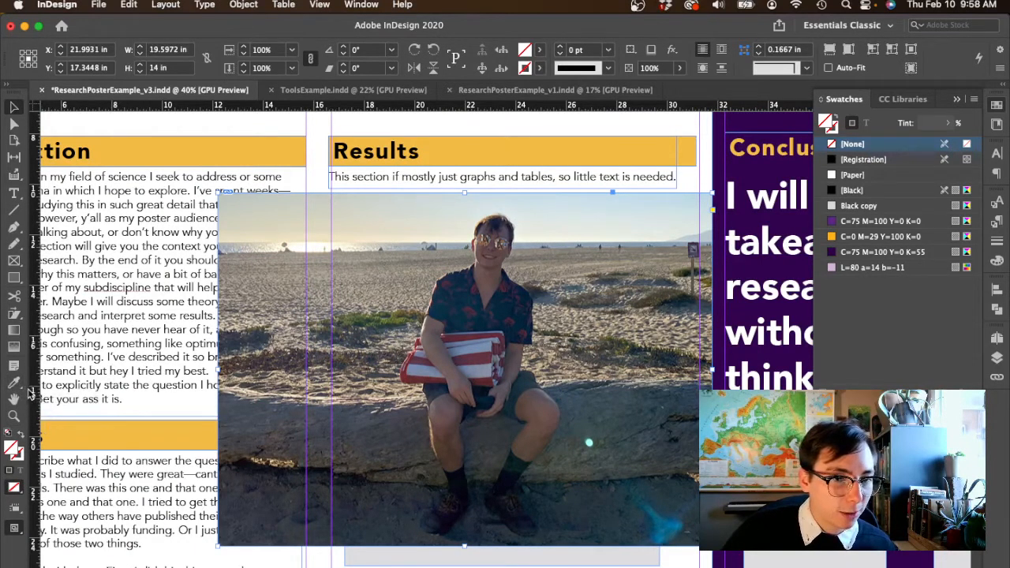
left_click(14, 383)
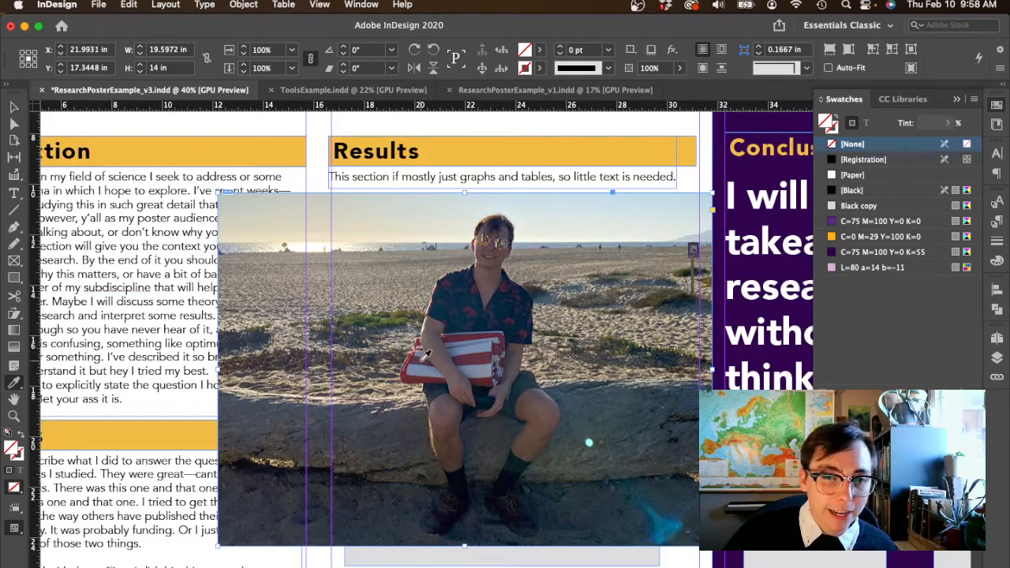
left_click(475, 353)
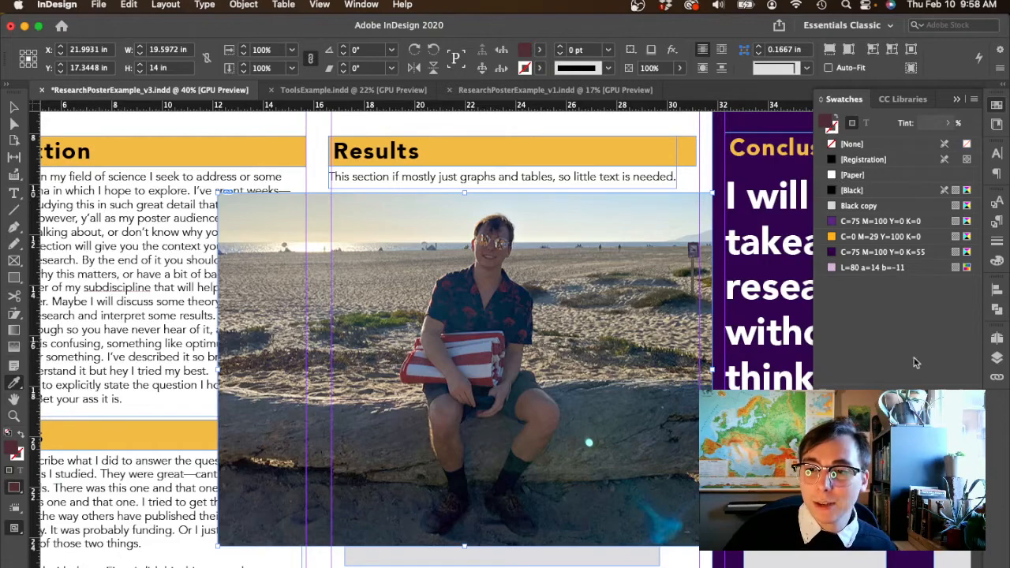
left_click(944, 395)
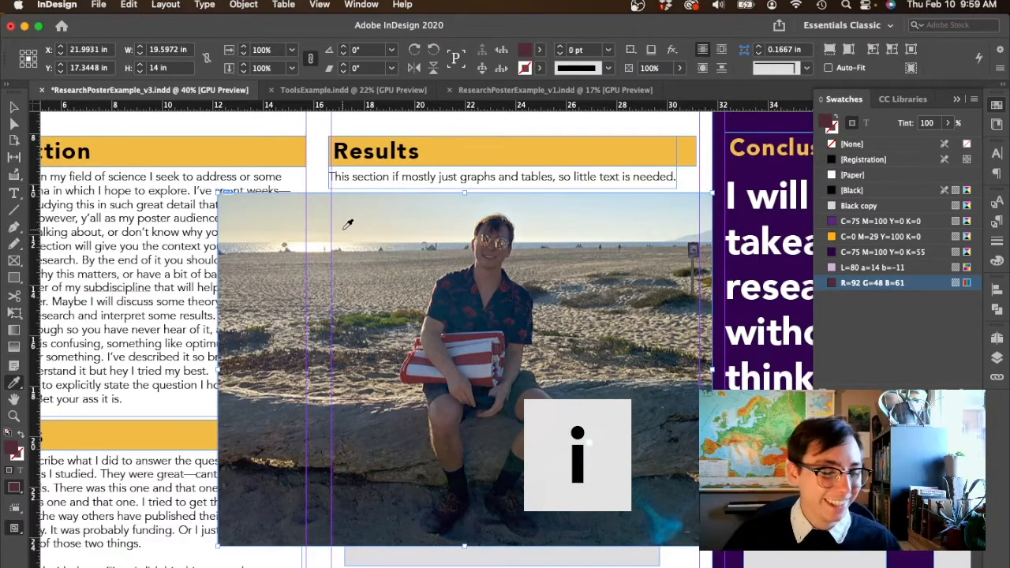
left_click(346, 225)
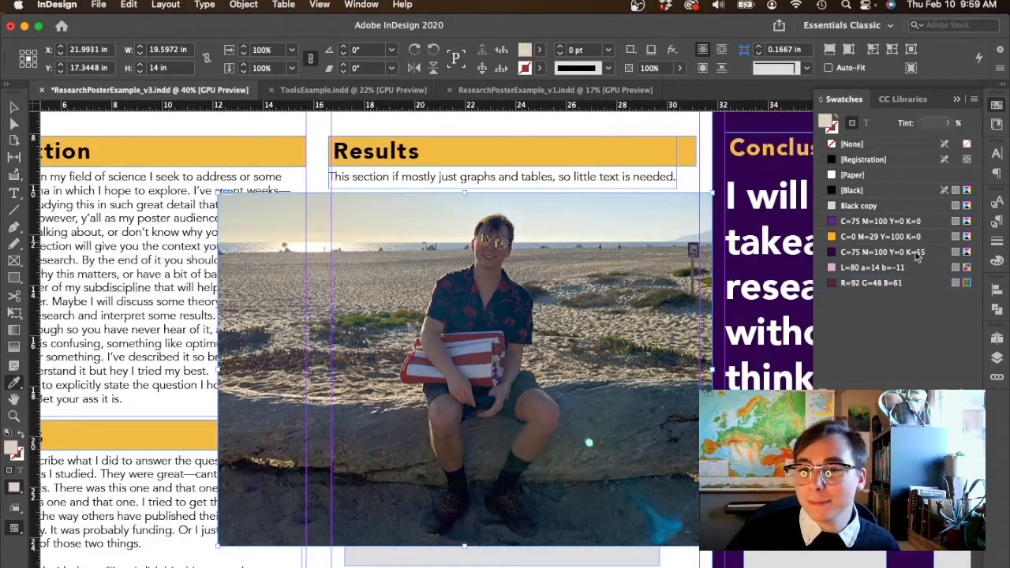
left_click(943, 386)
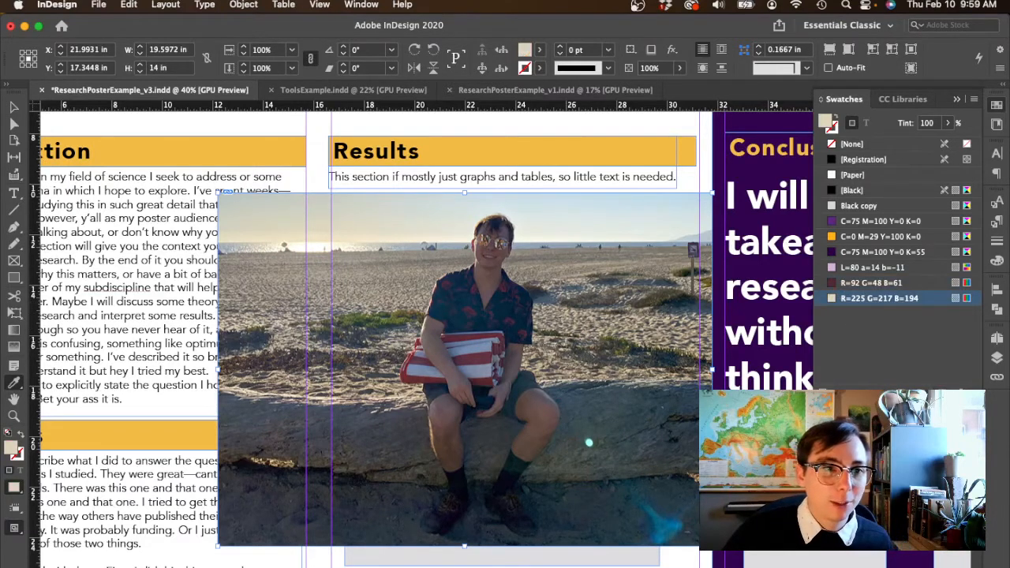
- Scale the beach photo down proportionally and position it beneath the Results text, over the grey placeholders
left_click(13, 107)
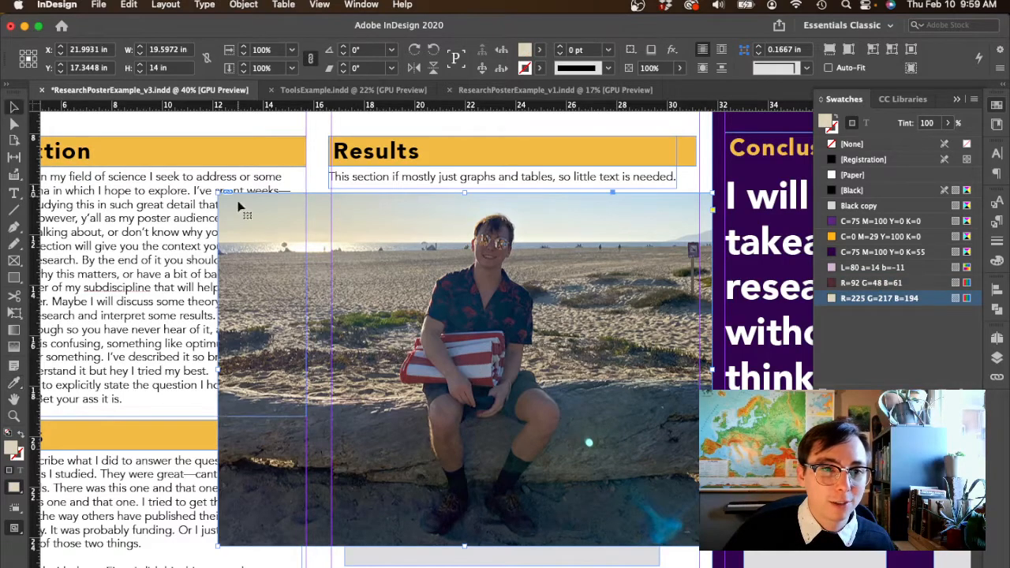
left_click_drag(220, 194, 352, 288)
left_click_drag(447, 389, 423, 233)
left_click(335, 533)
scroll(335, 534, "down", 4)
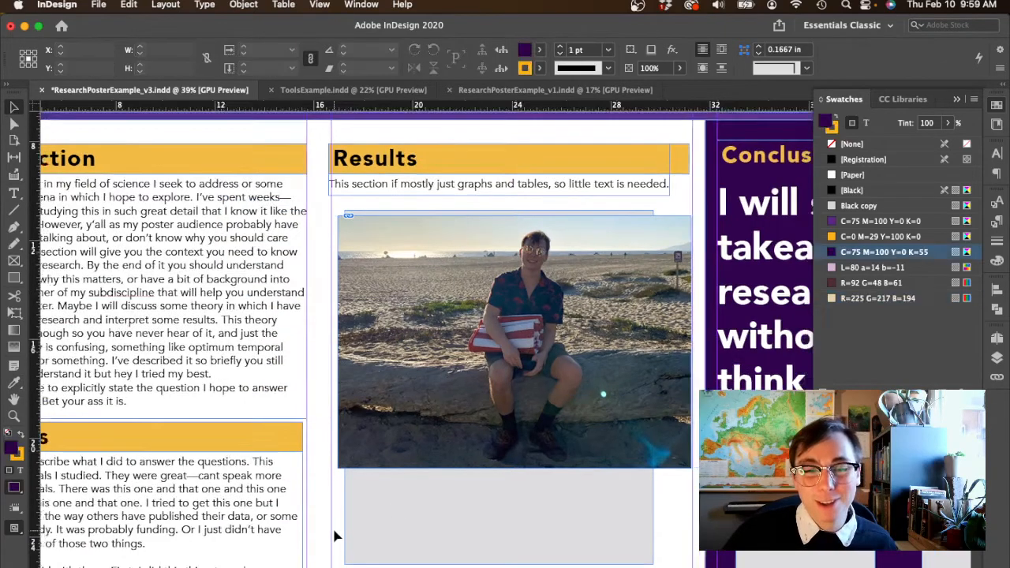
- Recolor the section heading bars with the R=225 G=217 B=194 swatch and the Conclusion panel with R=92 G=48 B=61
scroll(334, 531, "down", 2)
scroll(335, 534, "down", 3)
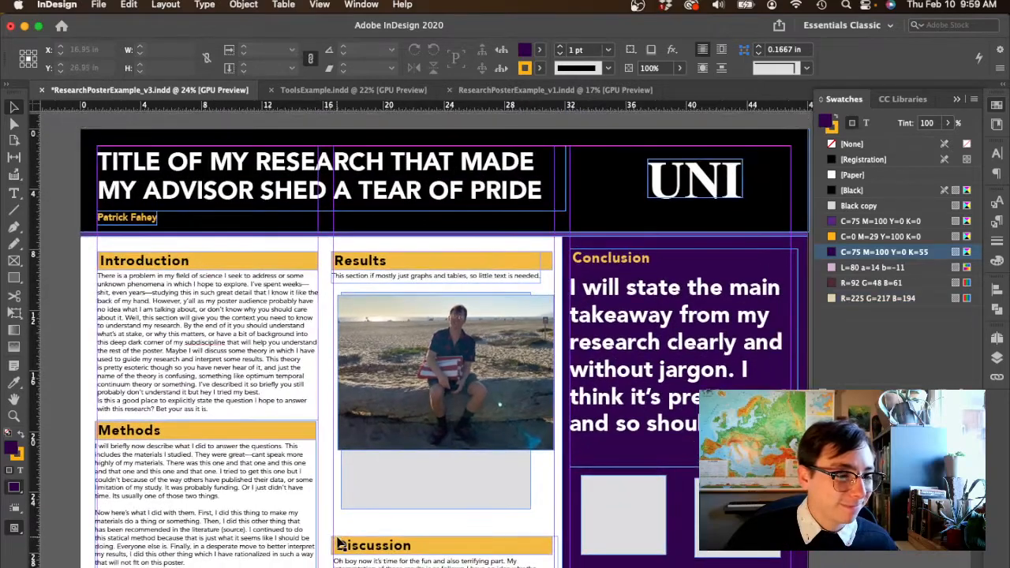
scroll(369, 511, "down", 2)
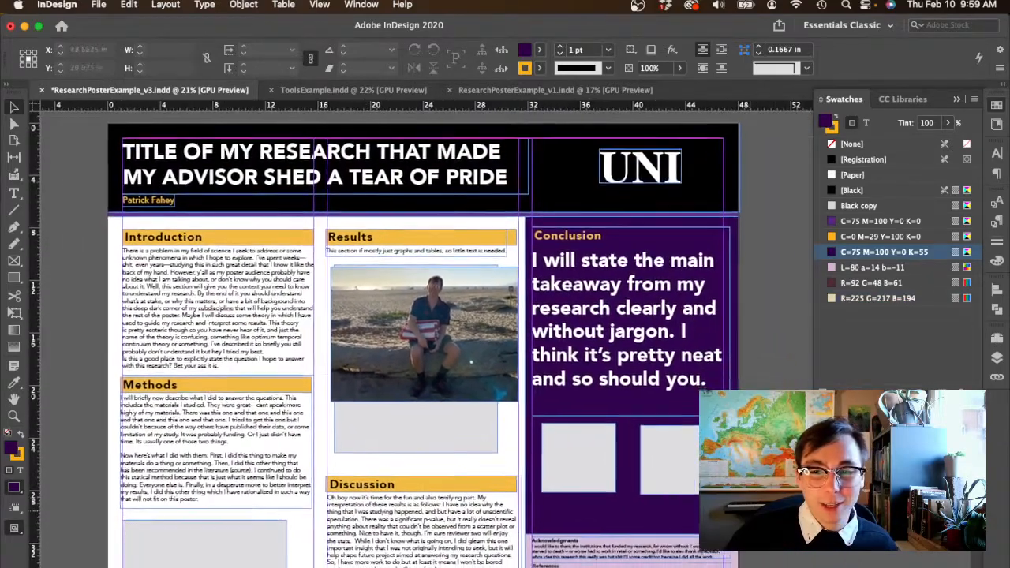
left_click(487, 501)
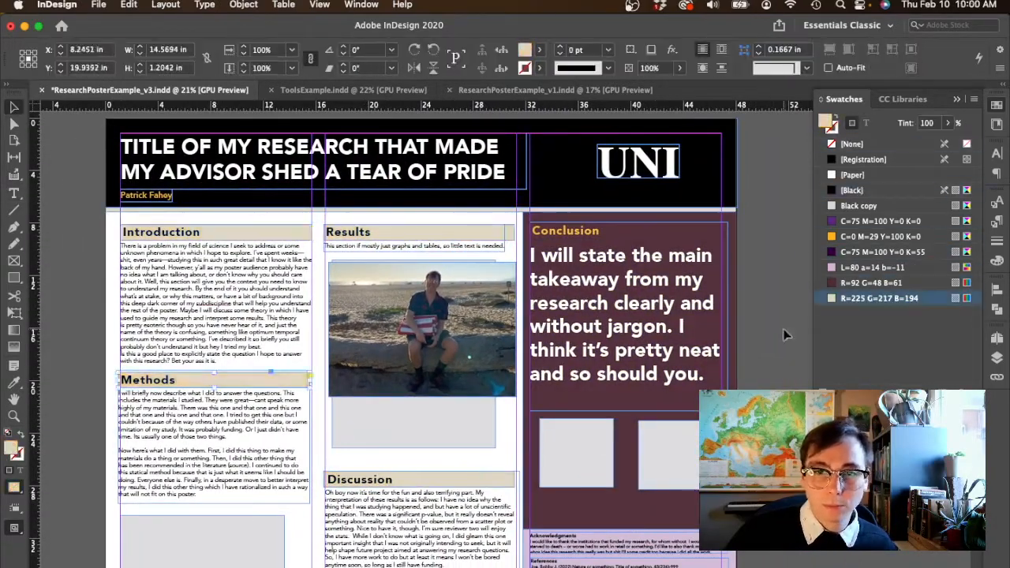
left_click(778, 348)
key("w")
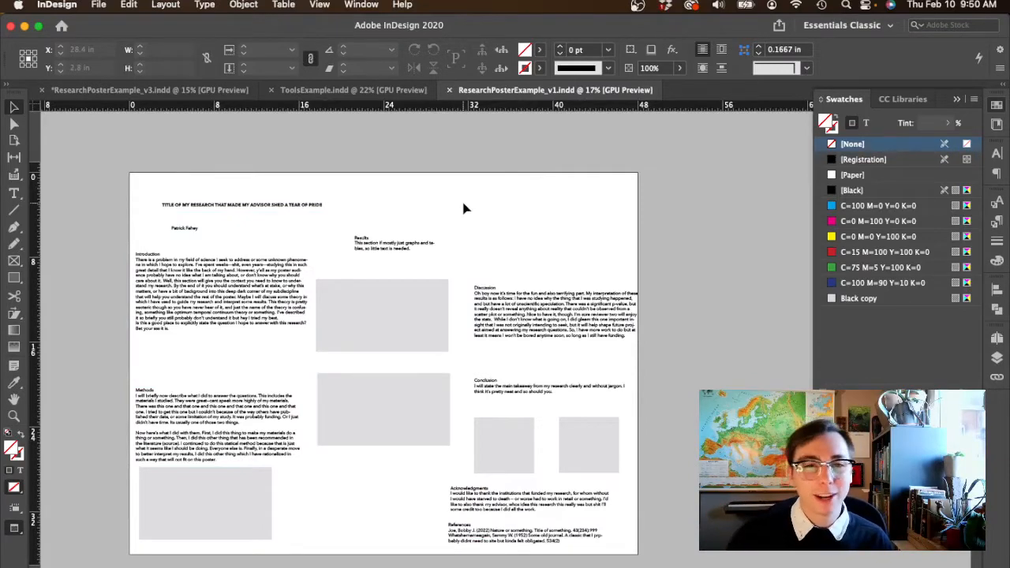
- Switch to the ResearchPosterExample_v3 document and color the divider line beneath the title C=75 M=100 Y=0 K=0, leaving nothing selected
left_click(101, 92)
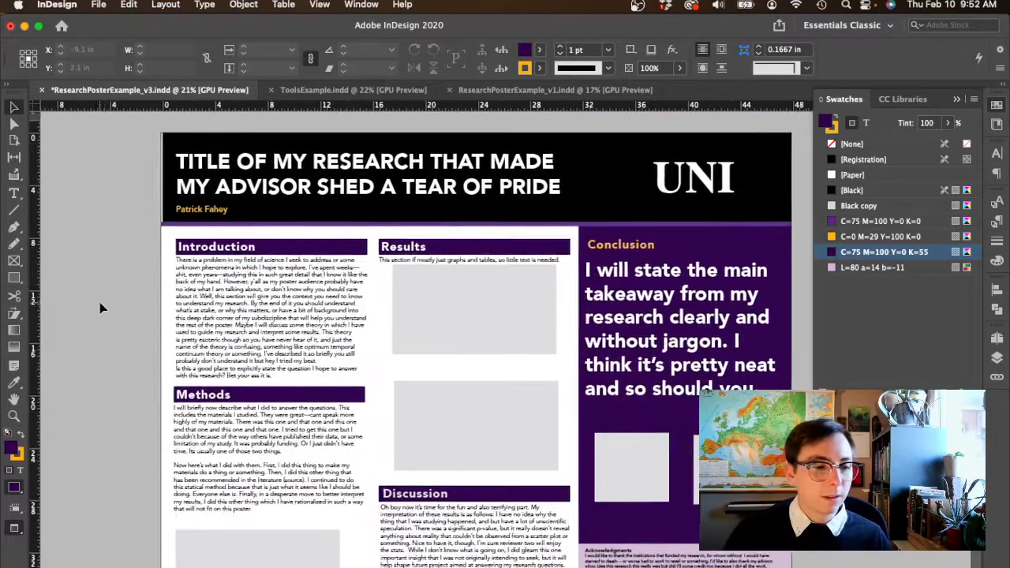
scroll(100, 302, "down", 2)
scroll(100, 302, "right", 2)
scroll(99, 307, "right", 2)
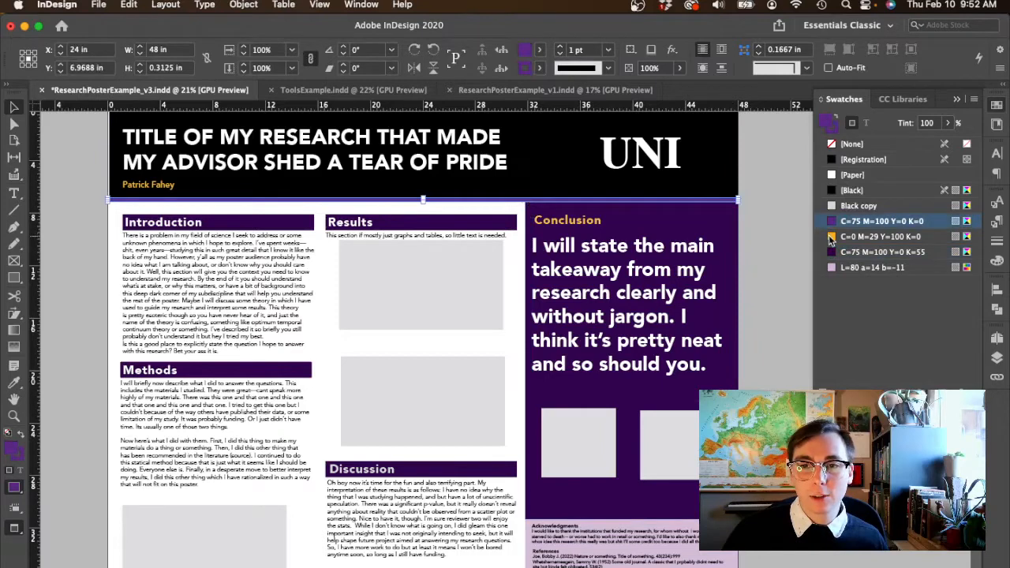
left_click(831, 236)
left_click(768, 263)
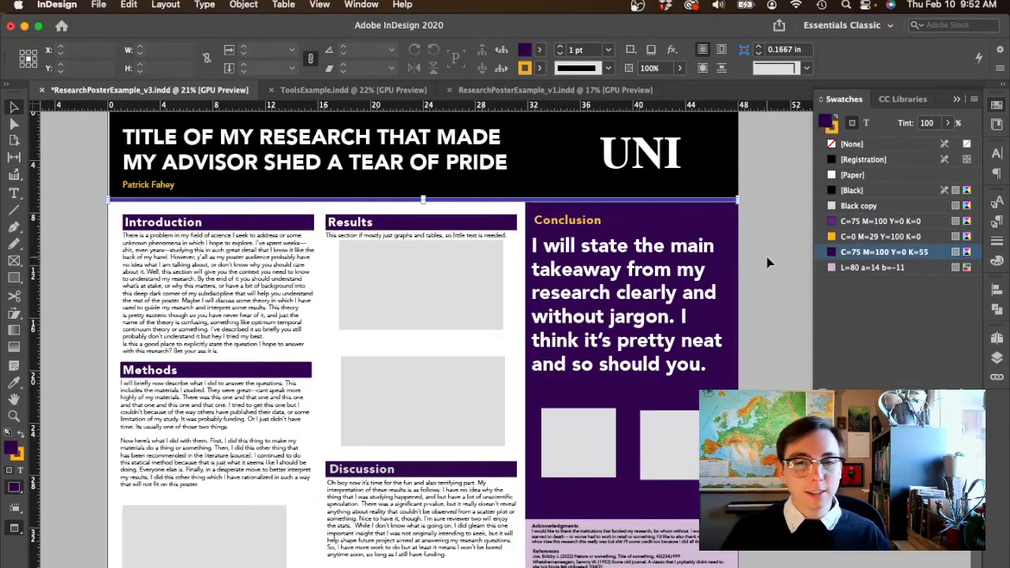